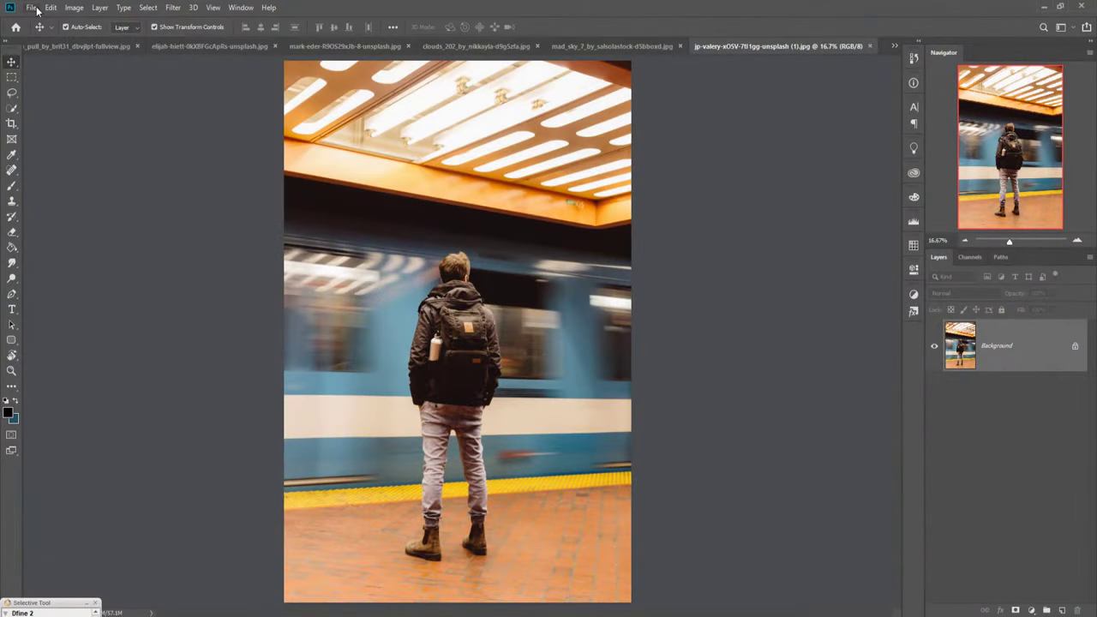
Create a new blank 1920×1080 px document
left_click(31, 7)
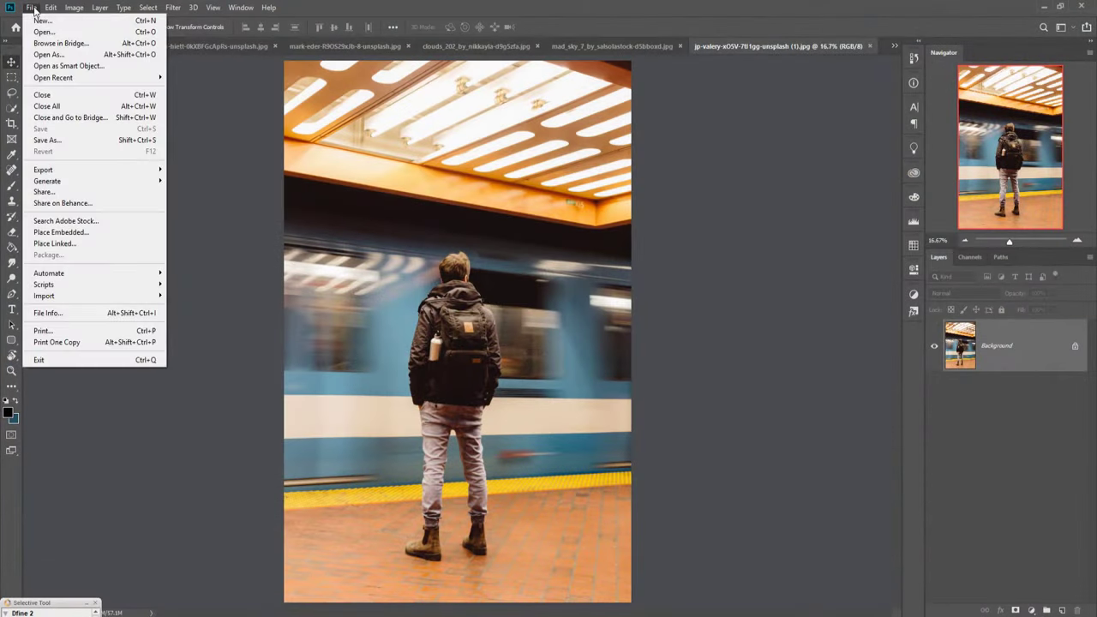
left_click(31, 7)
key("ctrl+n")
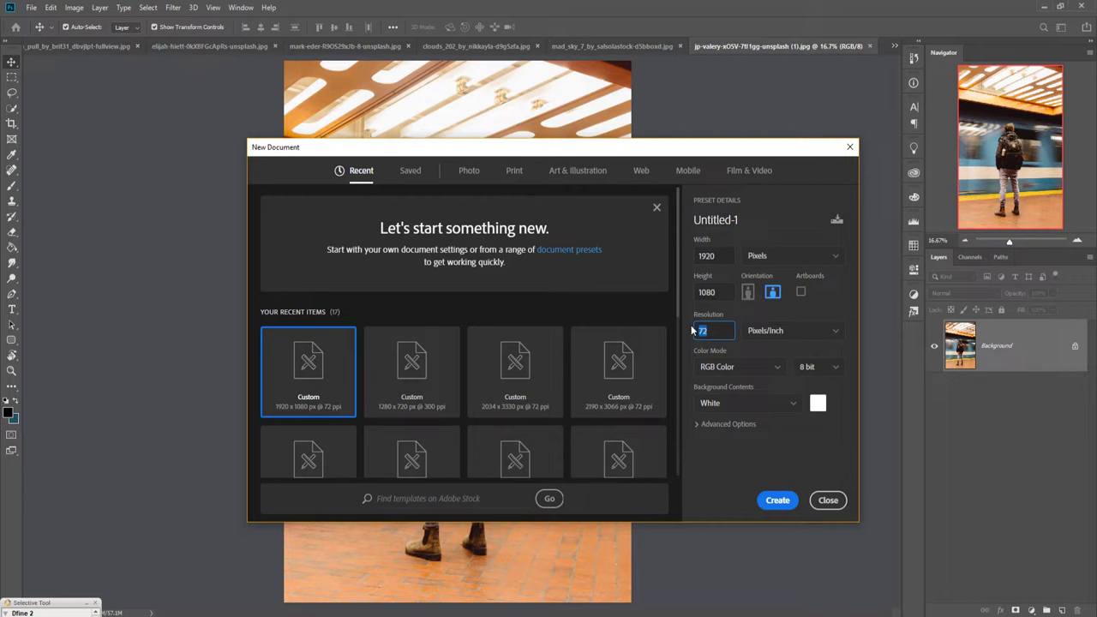
key("Return")
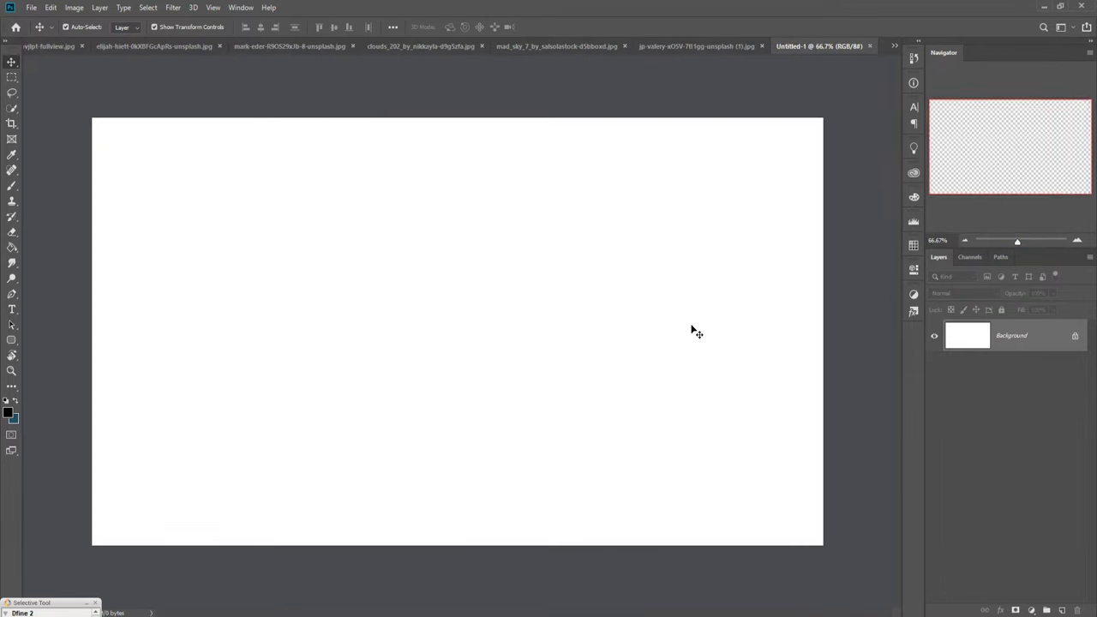
Look through the camera, steam train and woman photos, ending on the desert dunes image
left_click(894, 44)
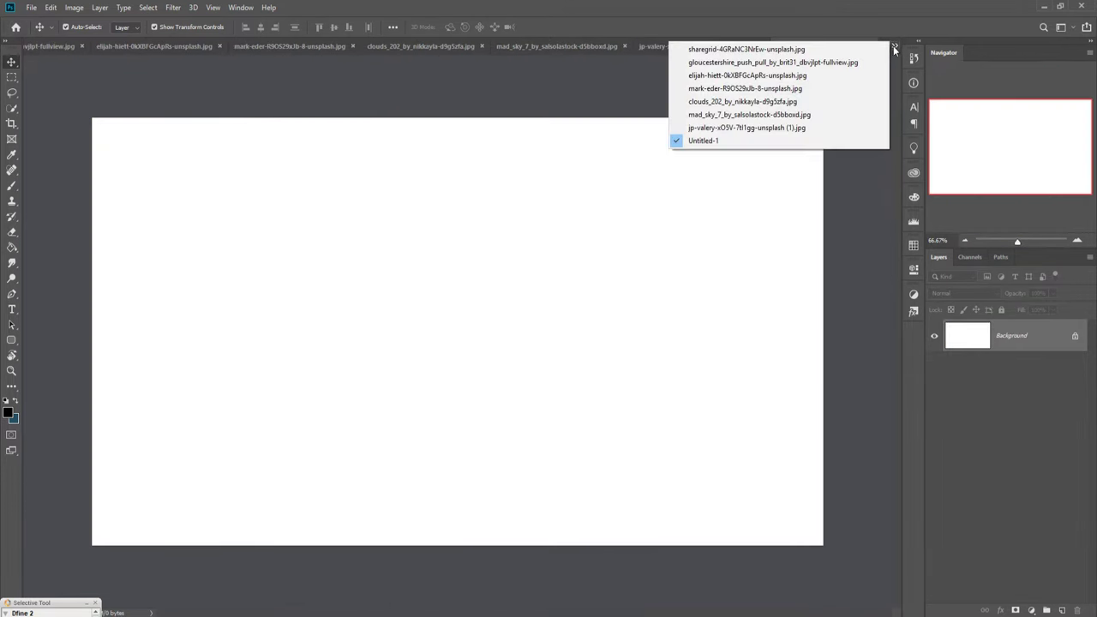
left_click(822, 50)
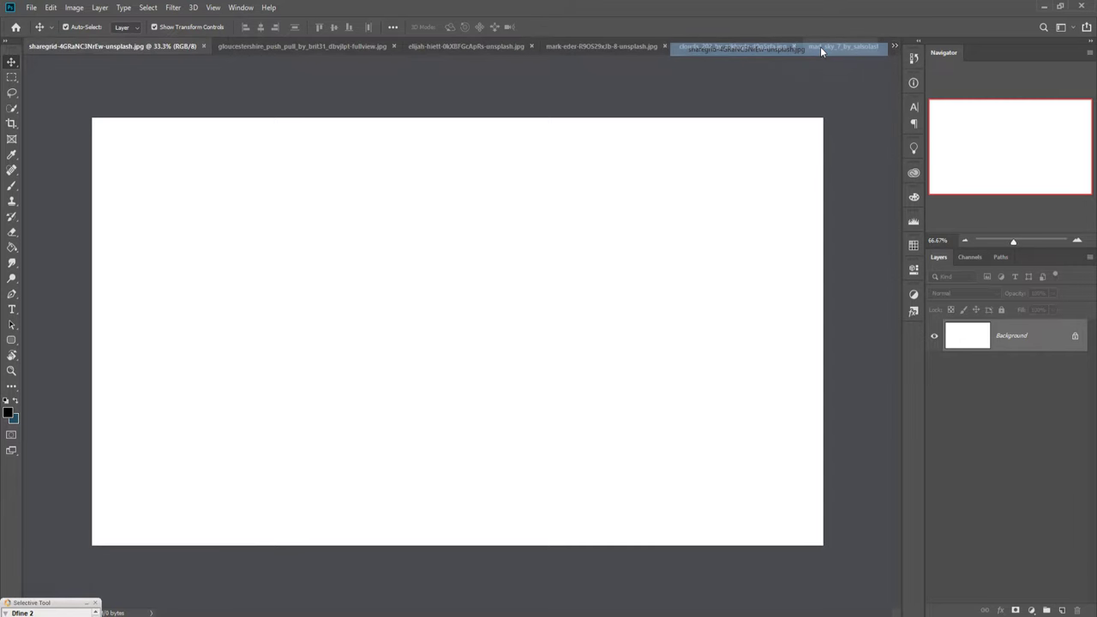
left_click(894, 47)
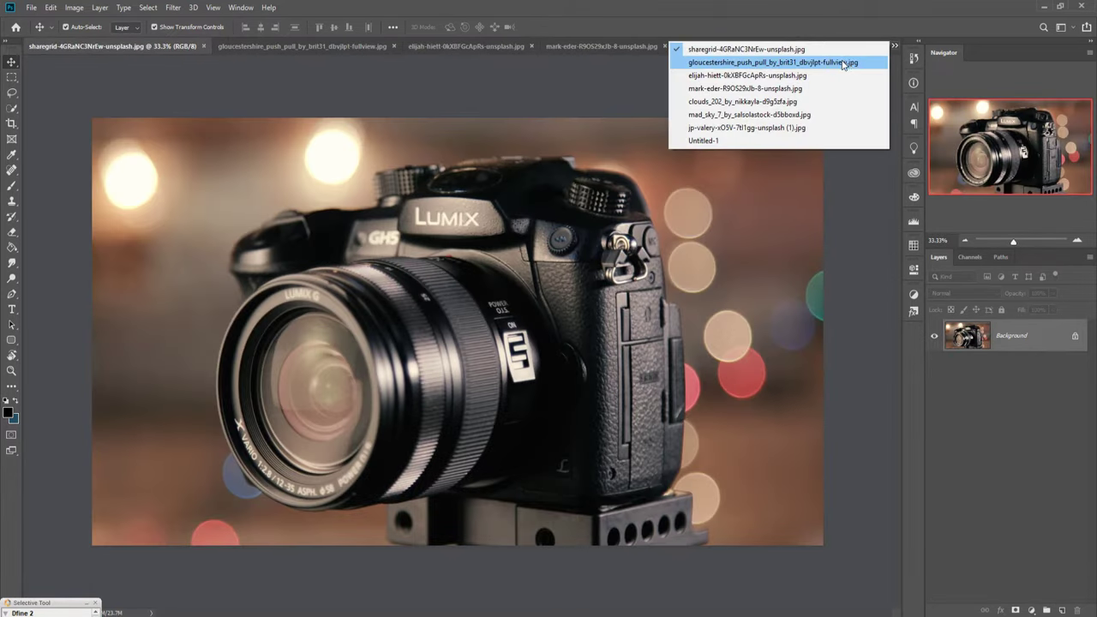
left_click(840, 61)
left_click(897, 45)
left_click(857, 76)
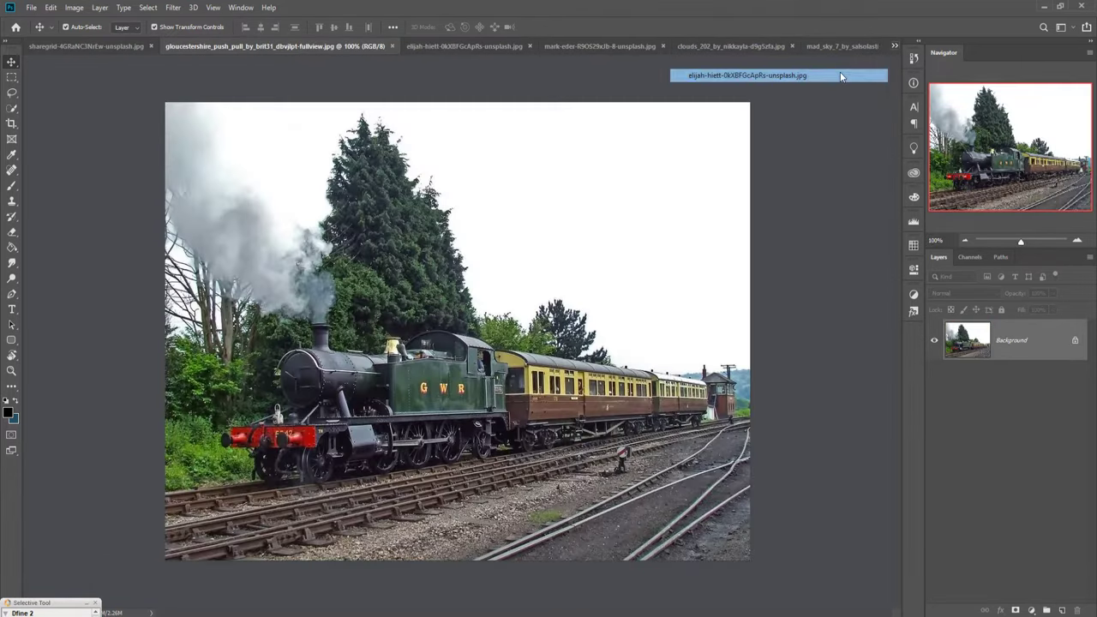
left_click(894, 46)
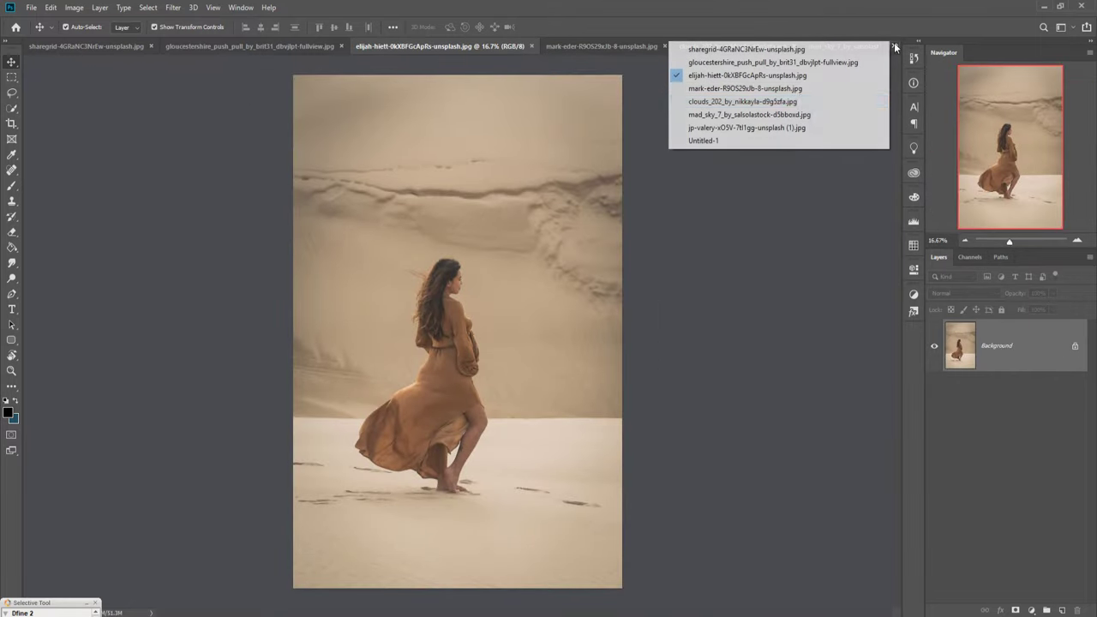
left_click(799, 89)
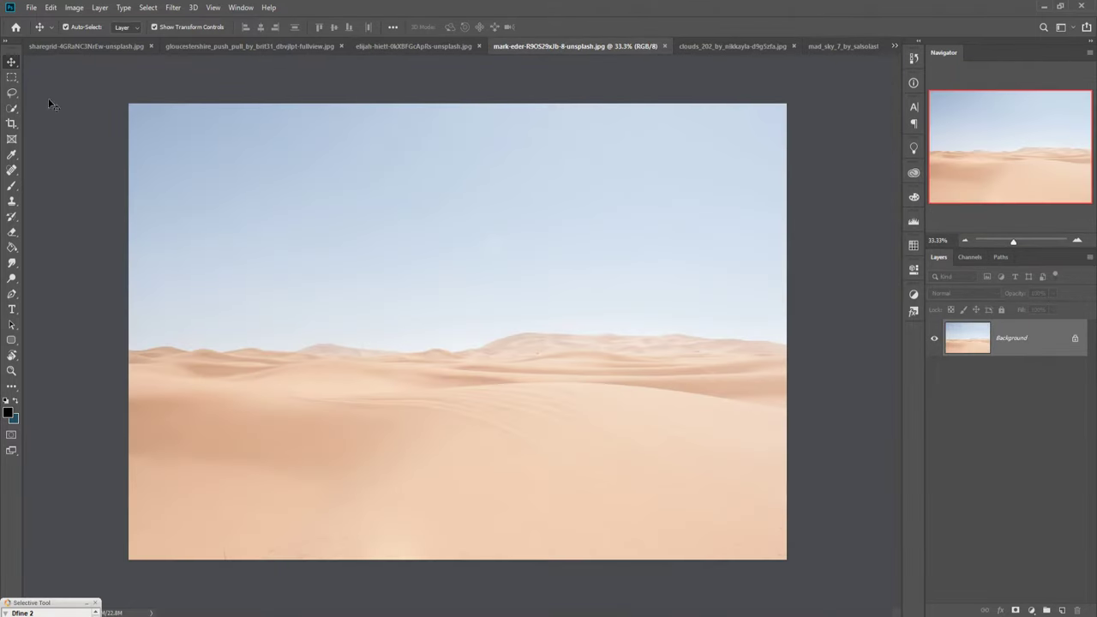
left_click(10, 111)
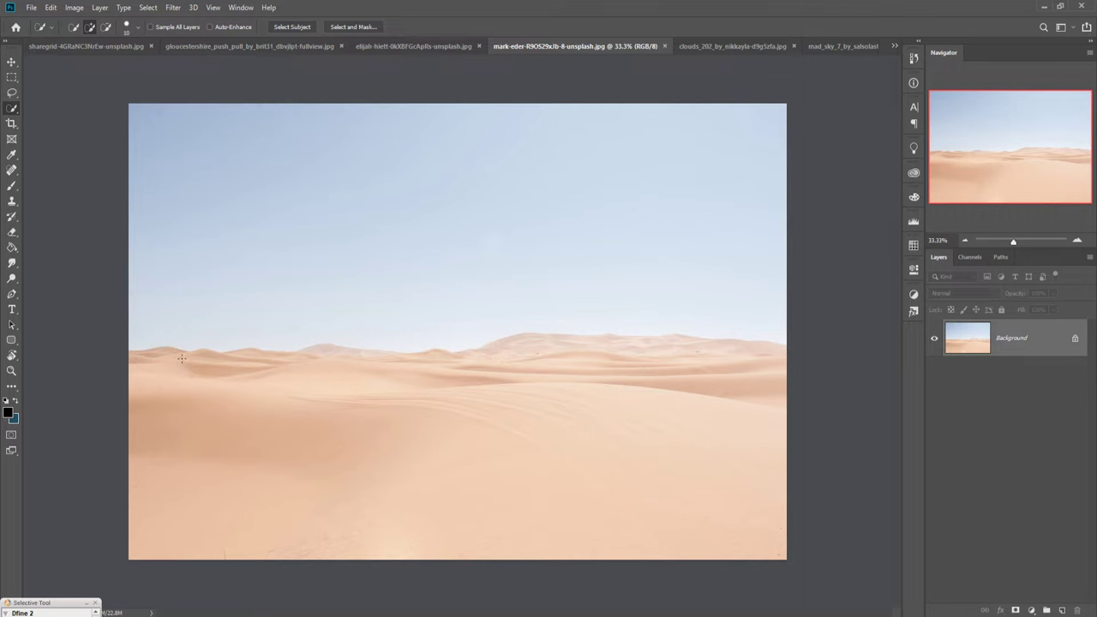
Quick-select the sand dunes without the sky, copy them into Untitled-1, and close the dunes photo
key("]")
key("]")
key("]")
key("[")
key("[")
key("[")
mouse_move(160, 385)
left_mouse_down()
mouse_move(532, 405)
mouse_move(581, 387)
left_mouse_up()
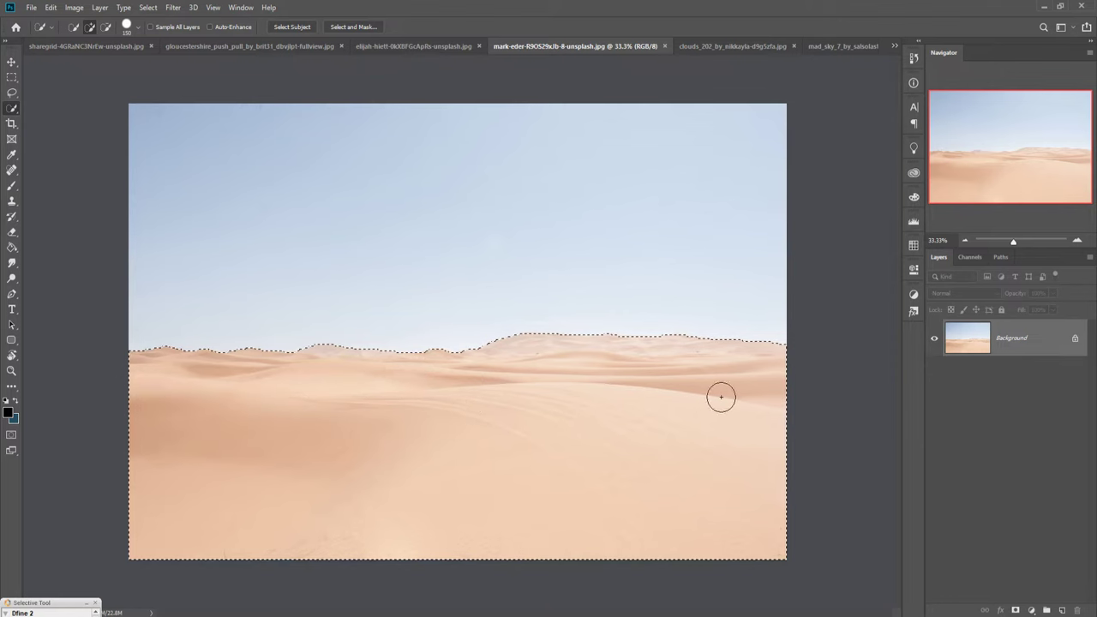
left_click(12, 62)
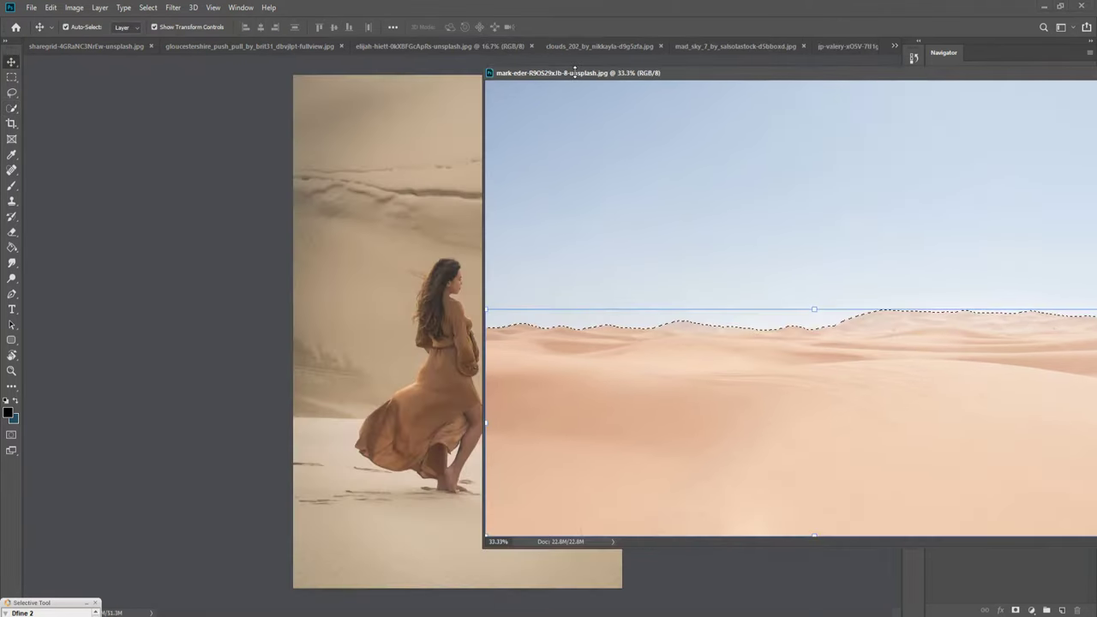
left_click_drag(578, 53, 624, 115)
left_click(896, 45)
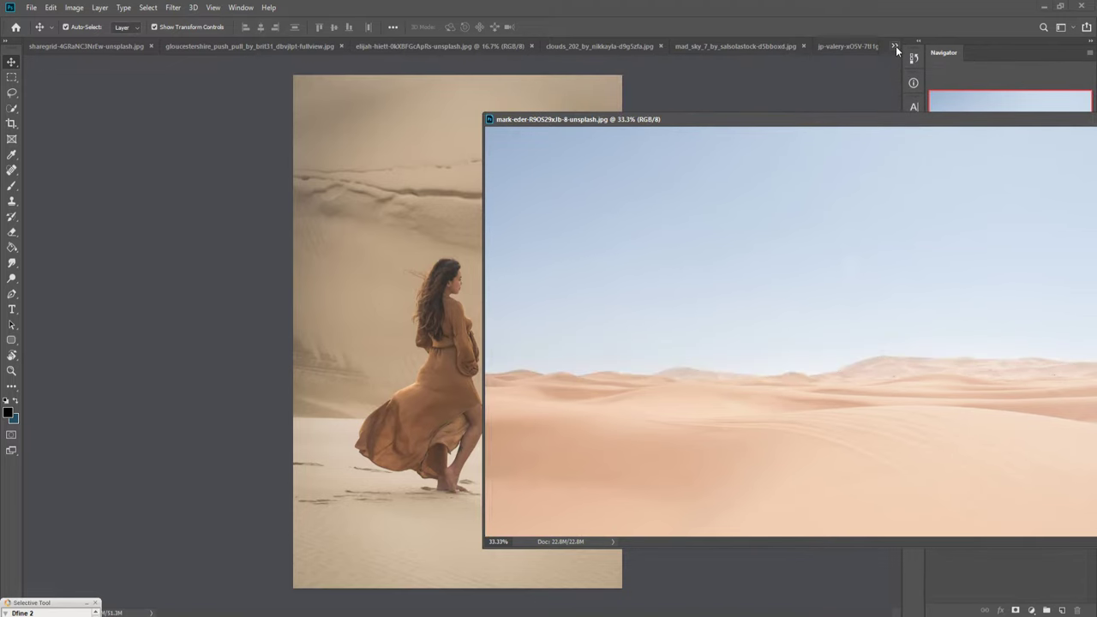
left_click(703, 127)
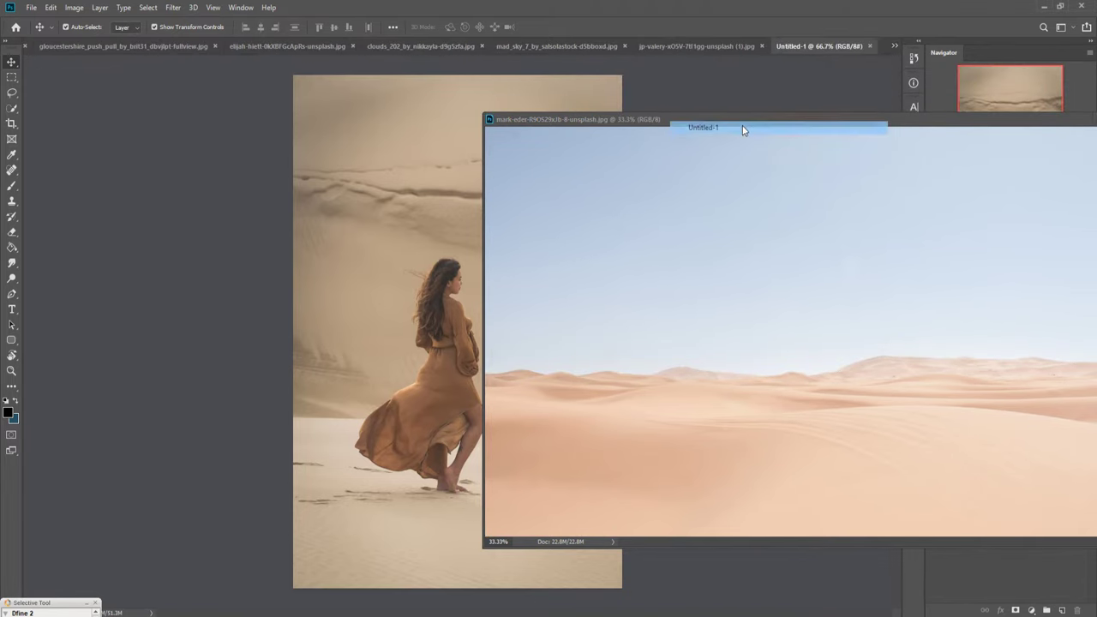
left_click_drag(638, 430, 384, 413)
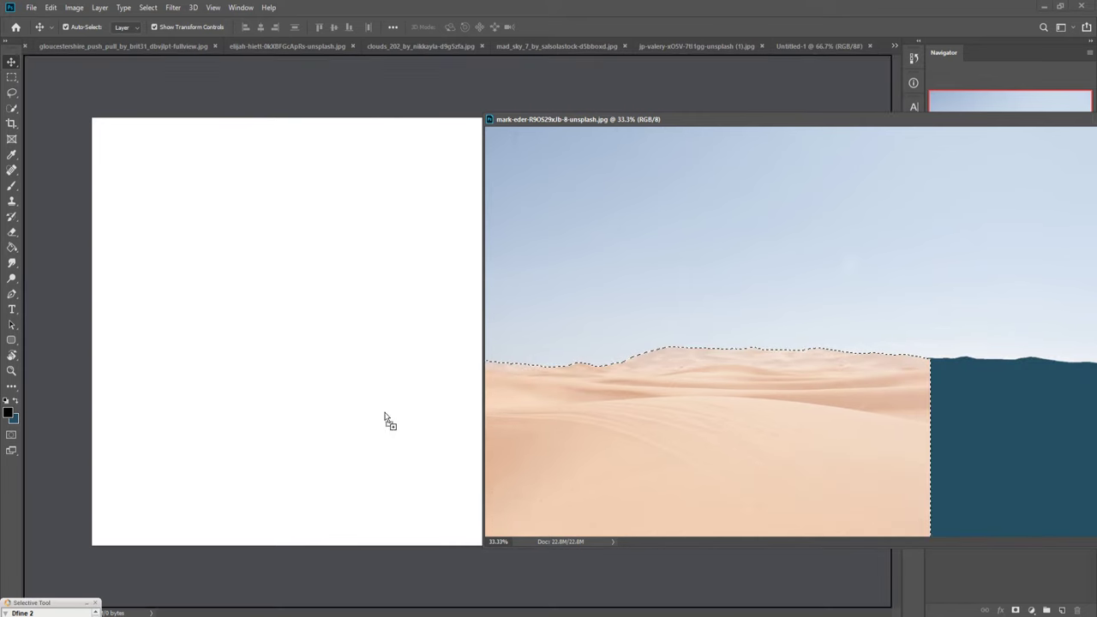
left_click_drag(1045, 127, 595, 306)
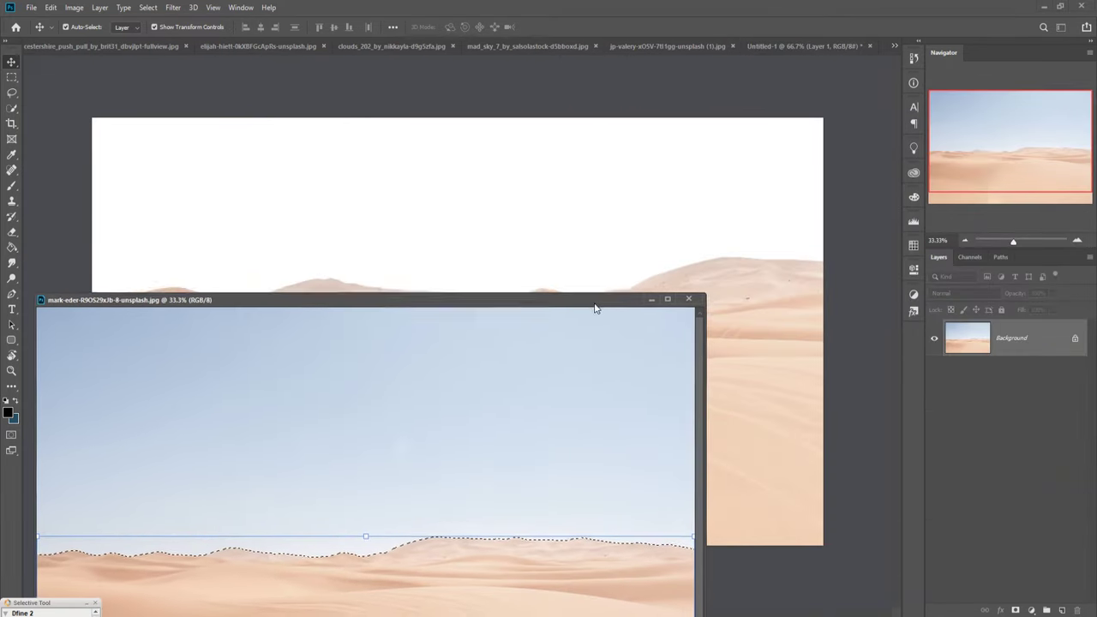
key("ctrl+w")
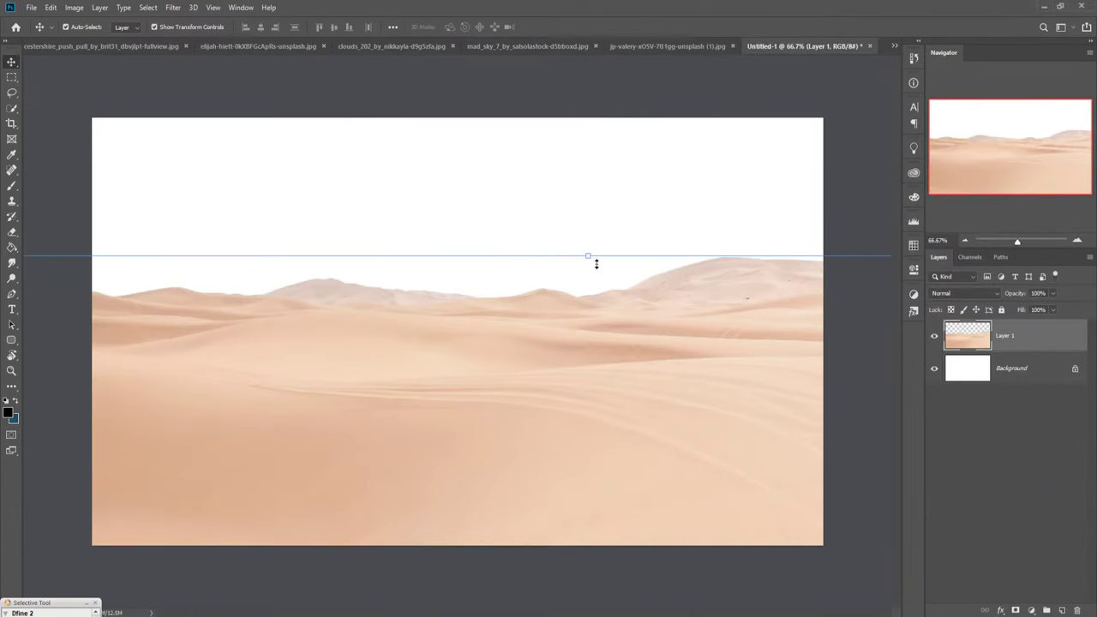
Squash the dunes layer to about 93% height, lower it, and commit the transform
left_click(597, 263)
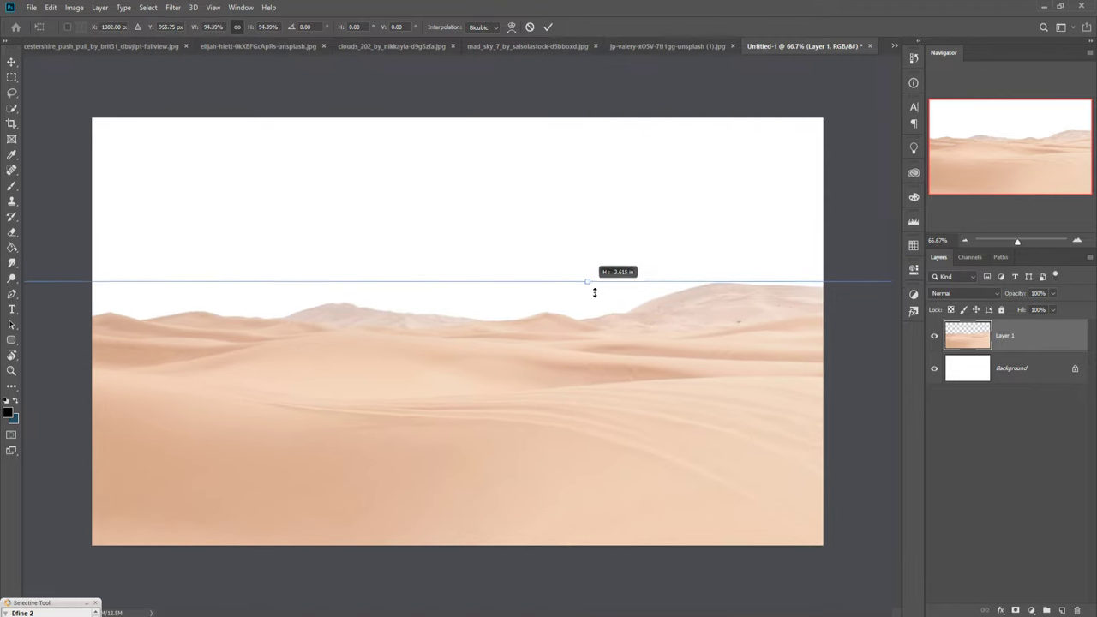
left_click_drag(595, 263, 595, 290)
left_click_drag(607, 411, 592, 436)
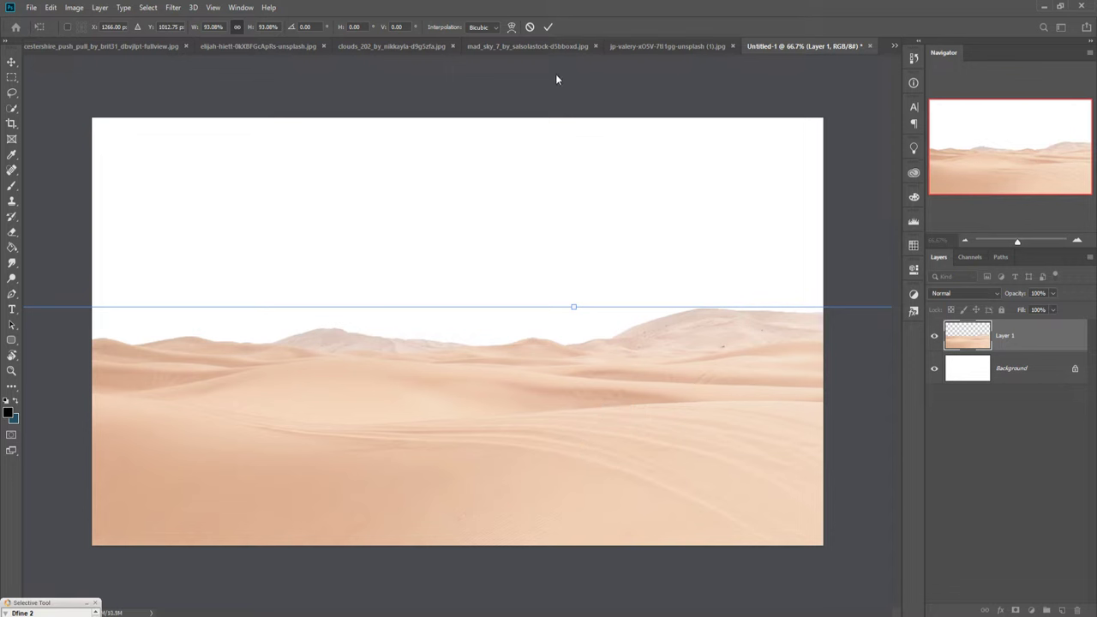
left_click(547, 27)
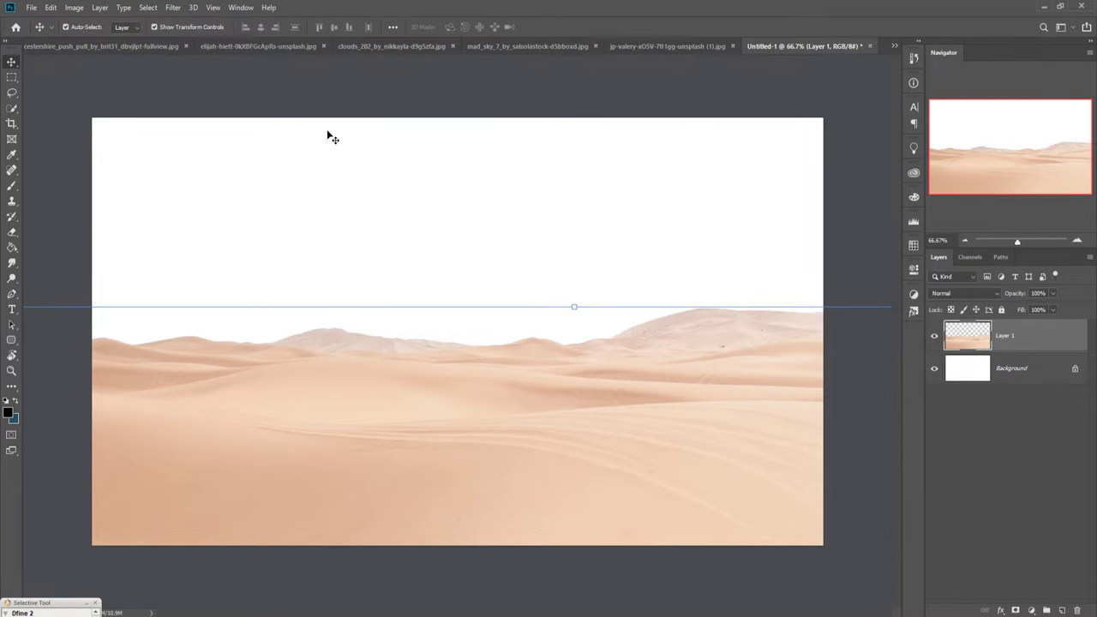
Warm the dunes with Camera Raw: Saturation +38, Exposure −0.45, Temperature +3
left_click(173, 7)
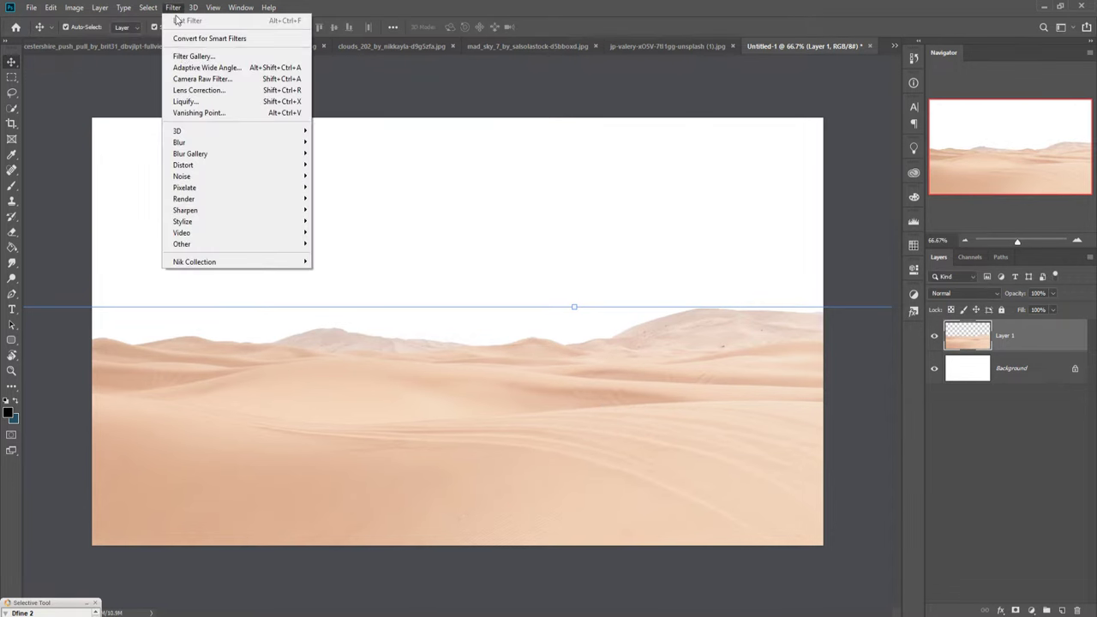
left_click(206, 78)
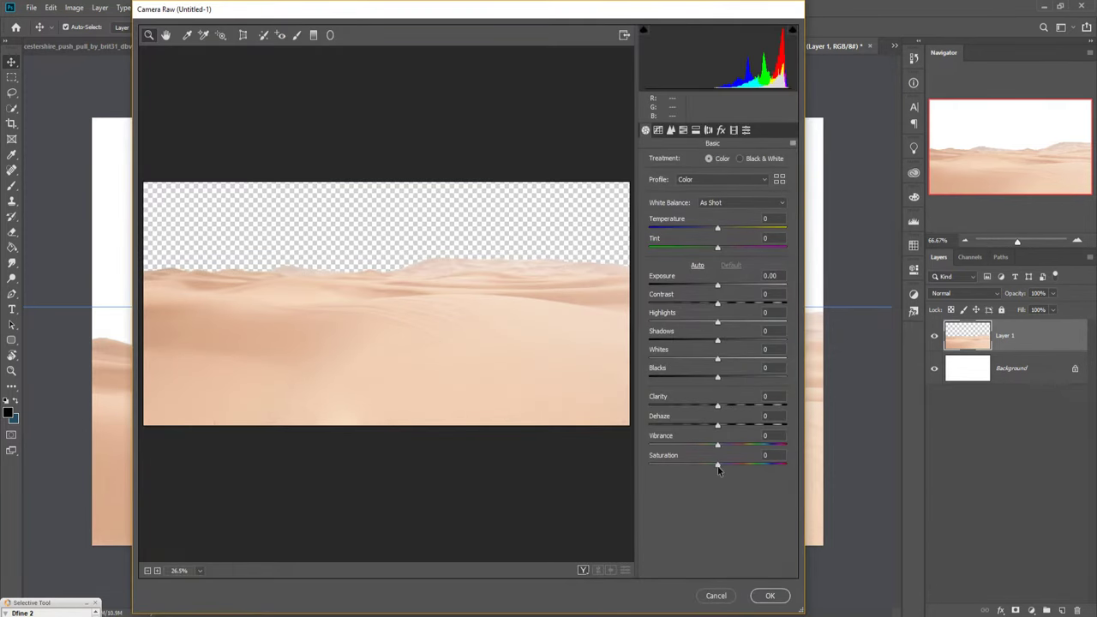
left_click_drag(720, 467, 743, 467)
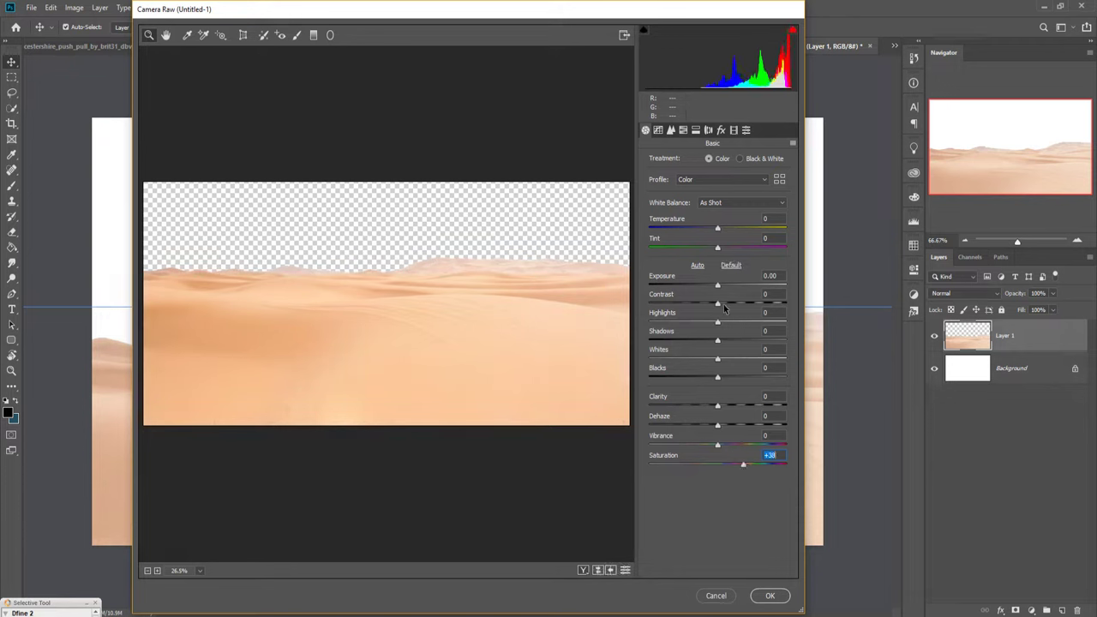
left_click_drag(718, 289, 710, 293)
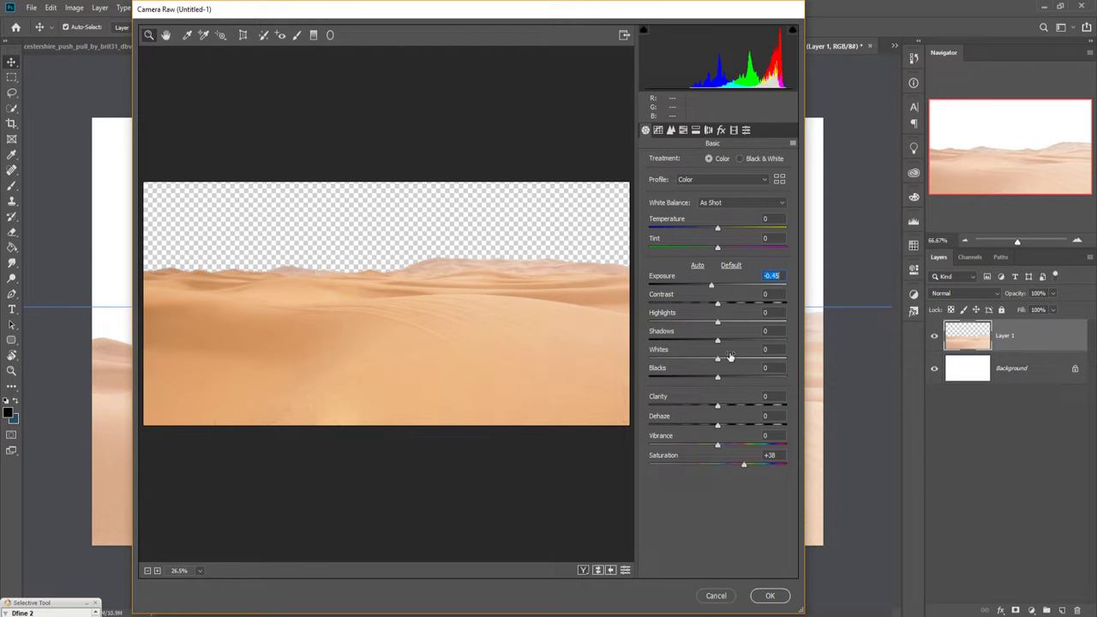
left_click_drag(718, 232, 721, 230)
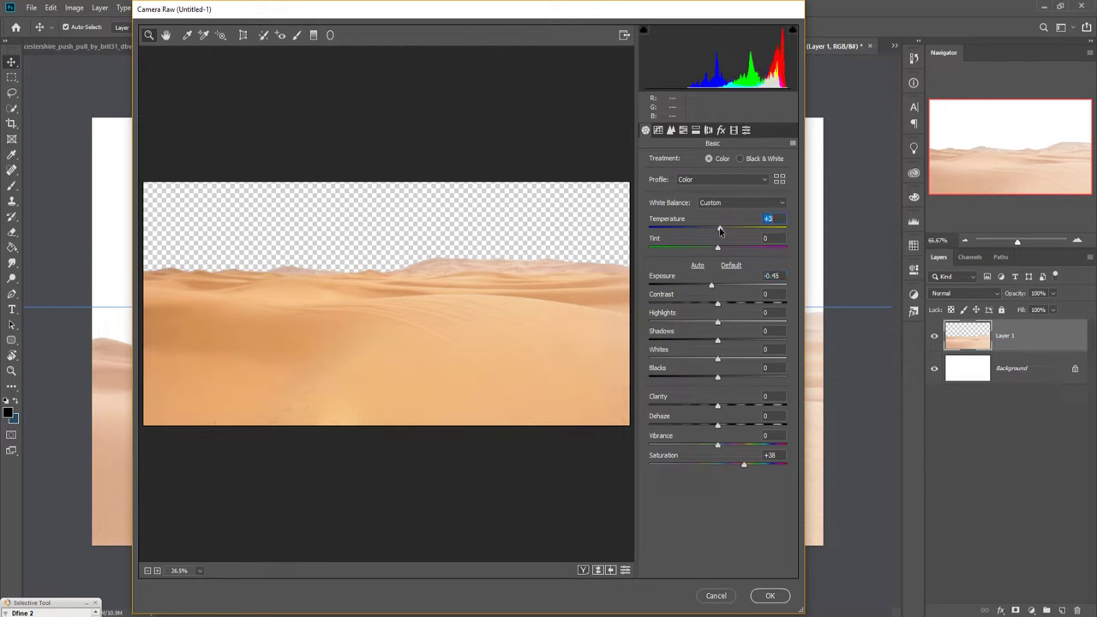
left_click(770, 596)
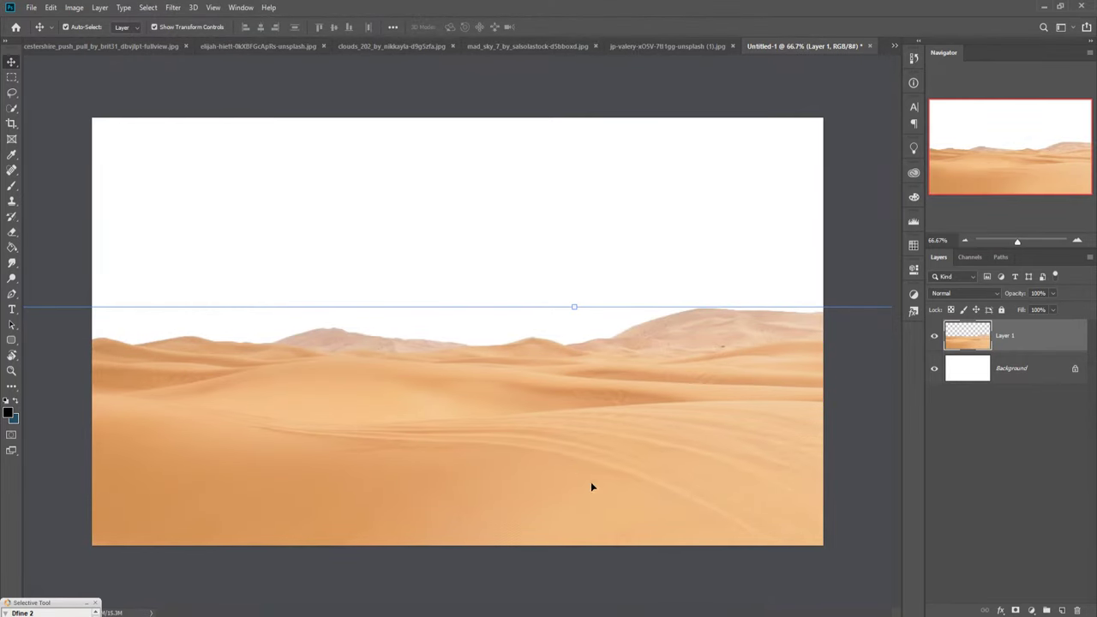
left_click(894, 46)
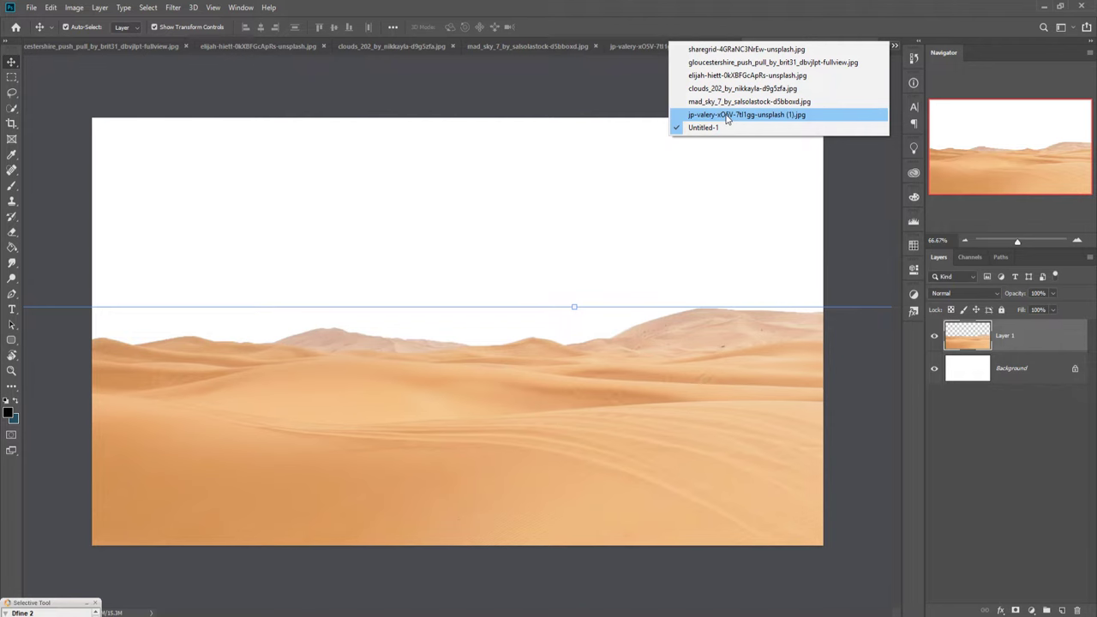
Select a rectangle of the upper storm-cloud sky in the mad_sky_7 photo
left_click(725, 115)
left_click(894, 45)
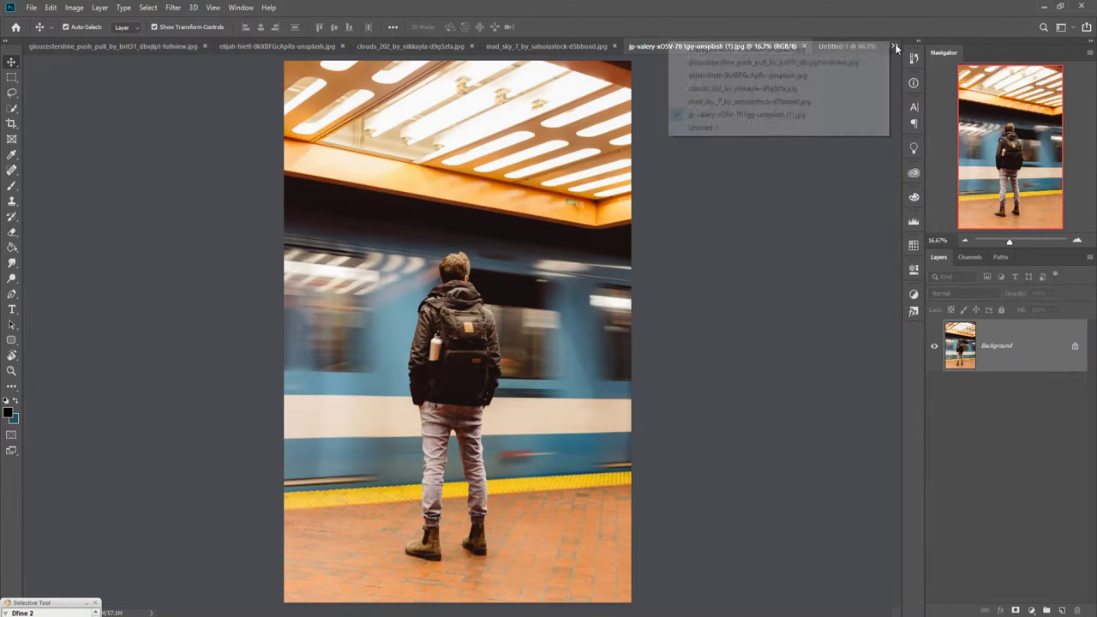
left_click(794, 104)
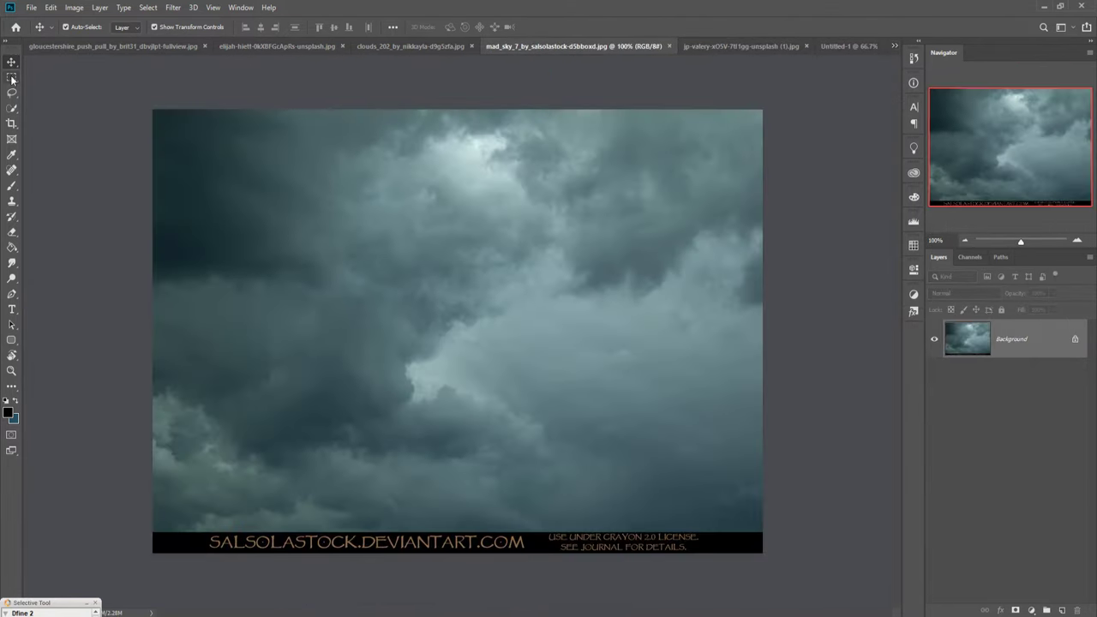
left_click(12, 77)
mouse_move(160, 109)
left_mouse_down()
mouse_move(780, 389)
mouse_move(784, 420)
left_mouse_up()
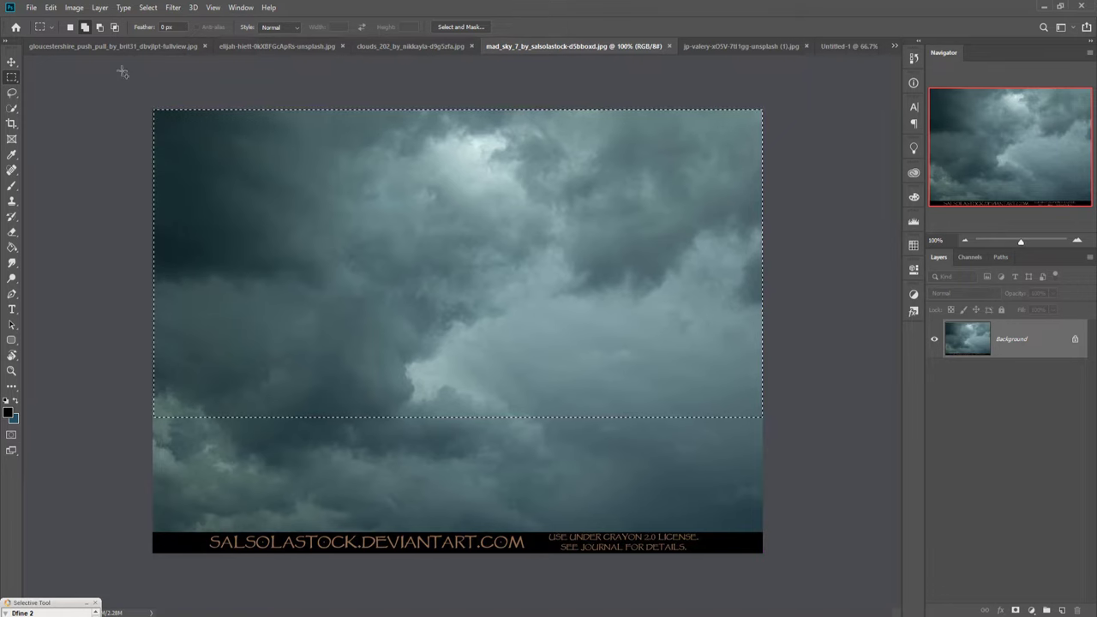
Drag the sky selection into Untitled-1 as Layer 2 and start stretching it taller
key("v")
left_click_drag(569, 50, 562, 84)
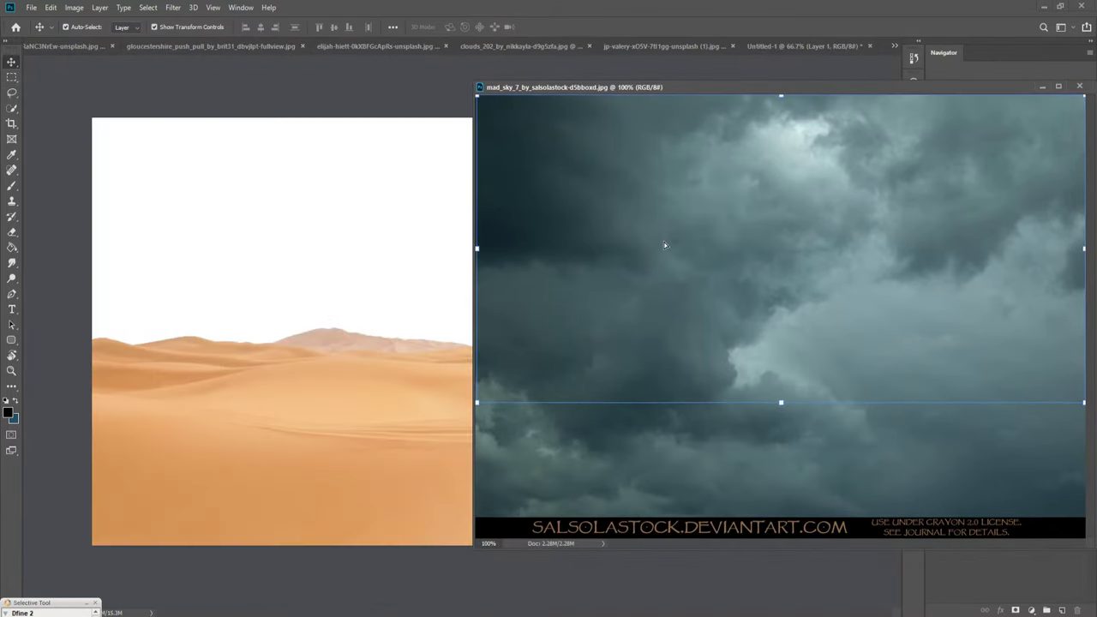
left_click_drag(621, 287, 397, 248)
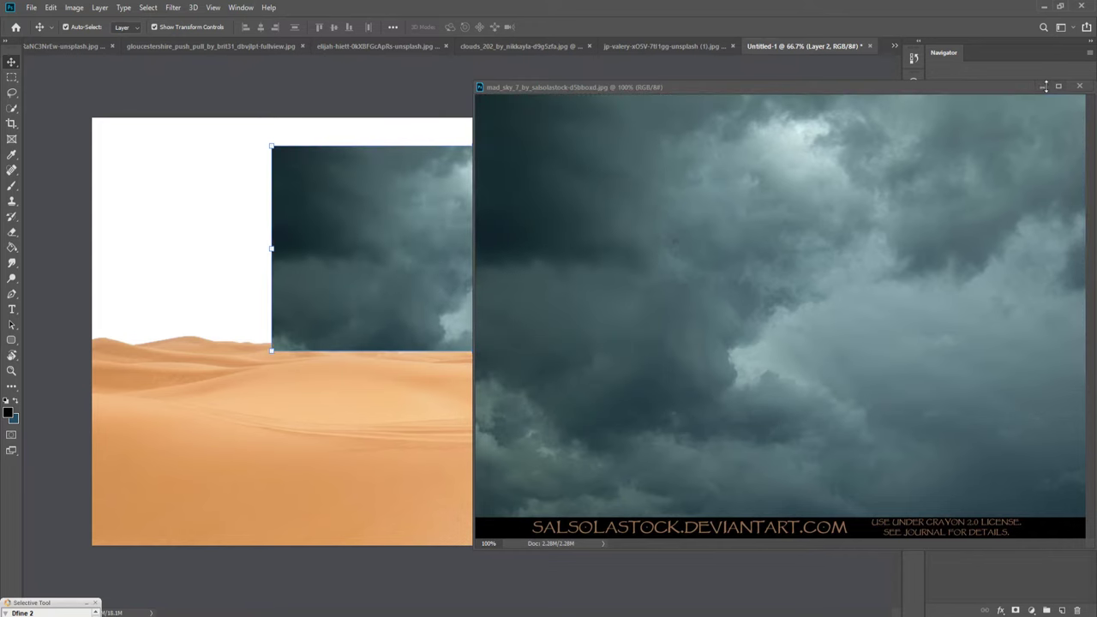
left_click(1043, 86)
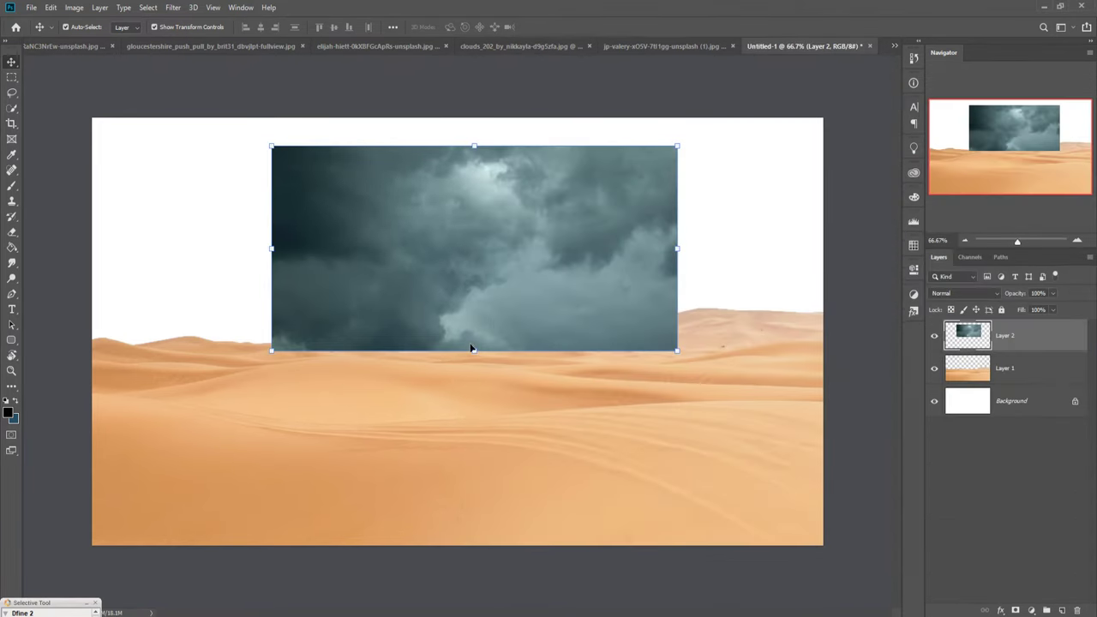
left_click_drag(471, 349, 474, 494)
Scale the storm clouds to about 210.79% across the sky and place them beneath the dunes layer
left_click_drag(563, 342, 553, 309)
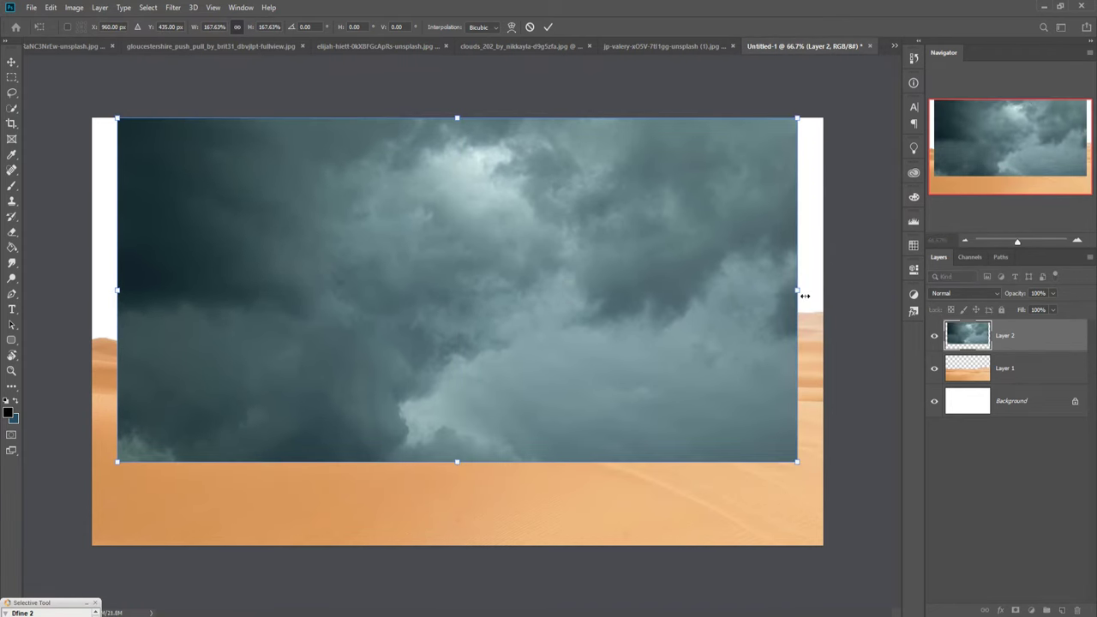
left_click_drag(805, 295, 831, 296)
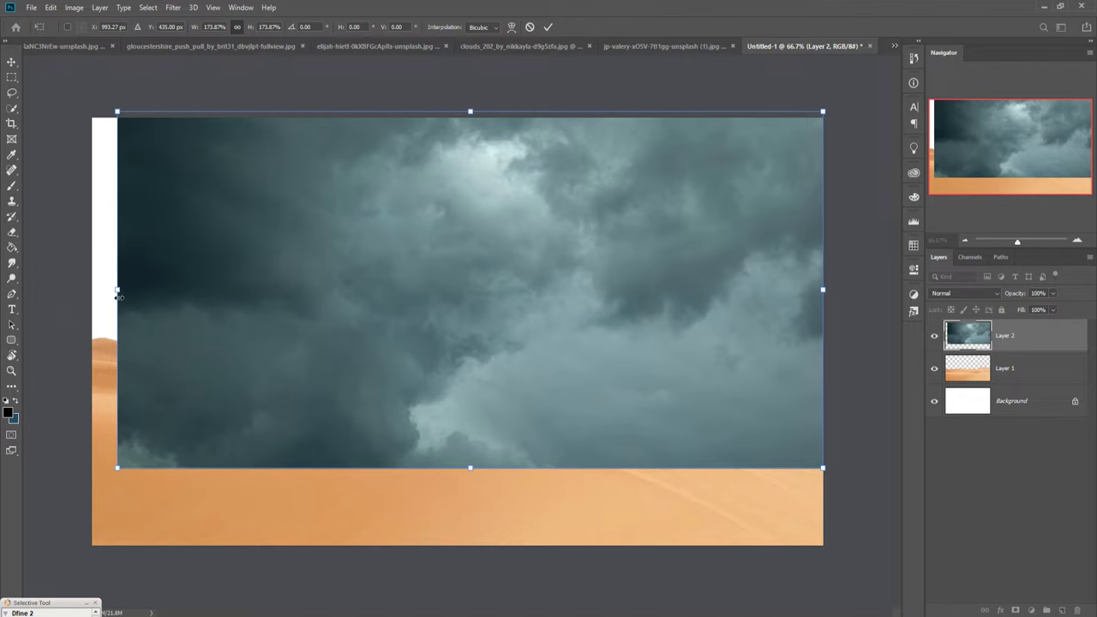
left_click_drag(118, 296, 92, 296)
left_click_drag(405, 320, 363, 304)
left_click_drag(788, 300, 858, 283)
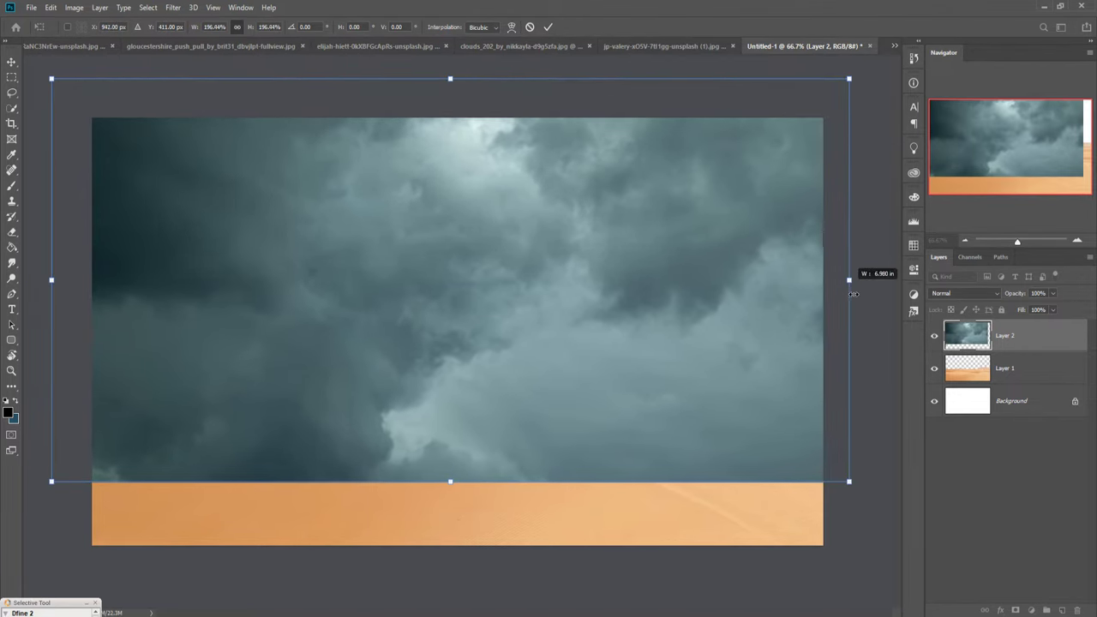
mouse_move(797, 299)
left_mouse_down()
mouse_move(563, 323)
mouse_move(675, 347)
left_mouse_up()
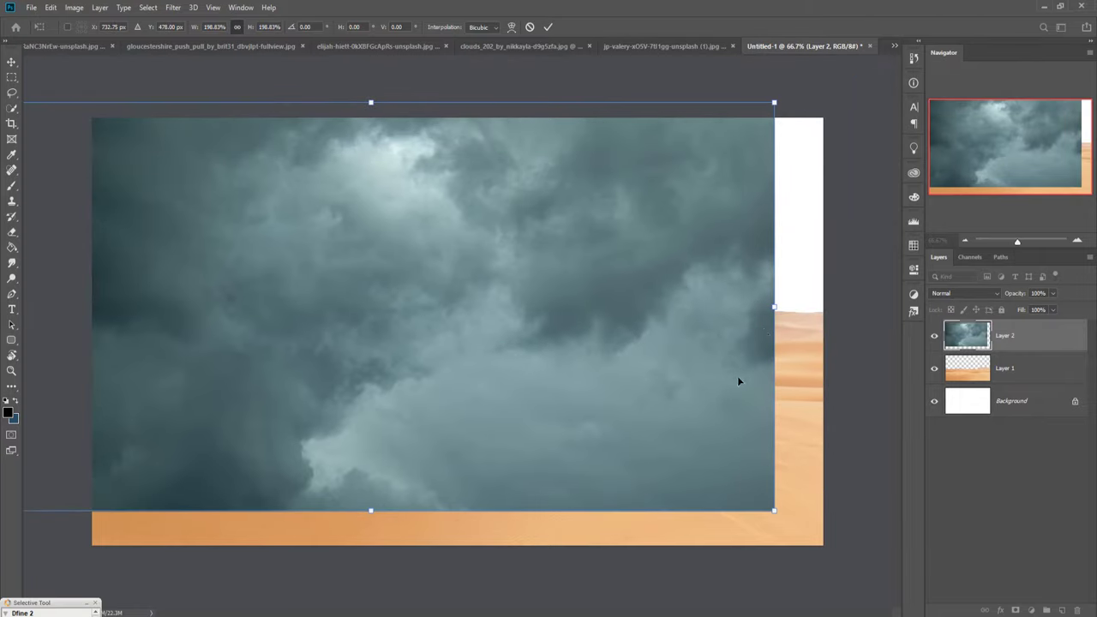
left_click_drag(777, 309, 823, 306)
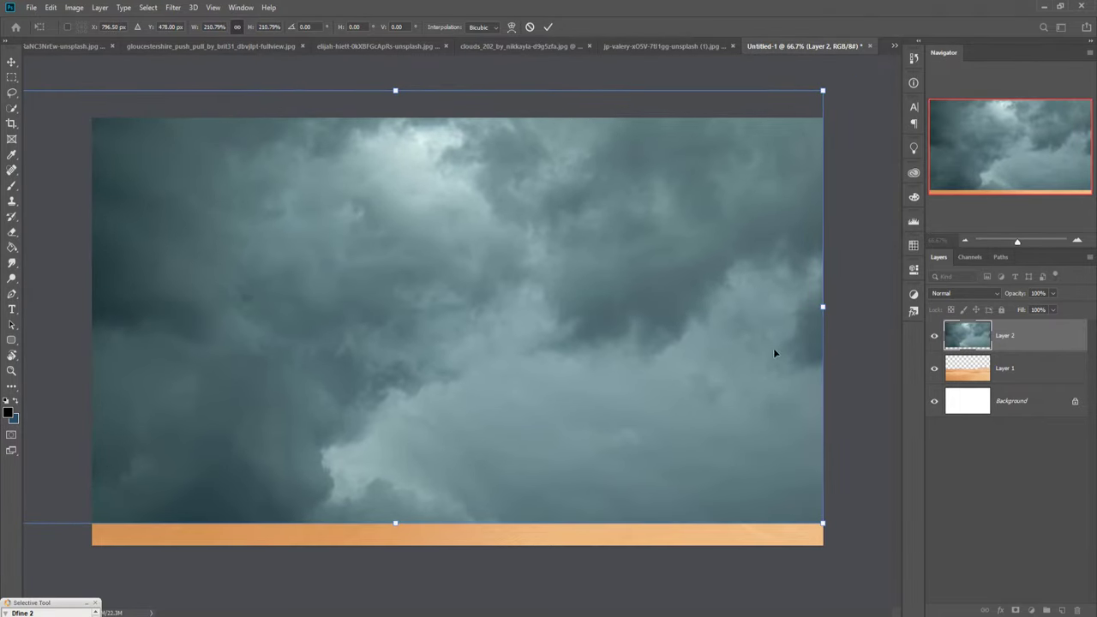
left_click_drag(773, 348, 772, 304)
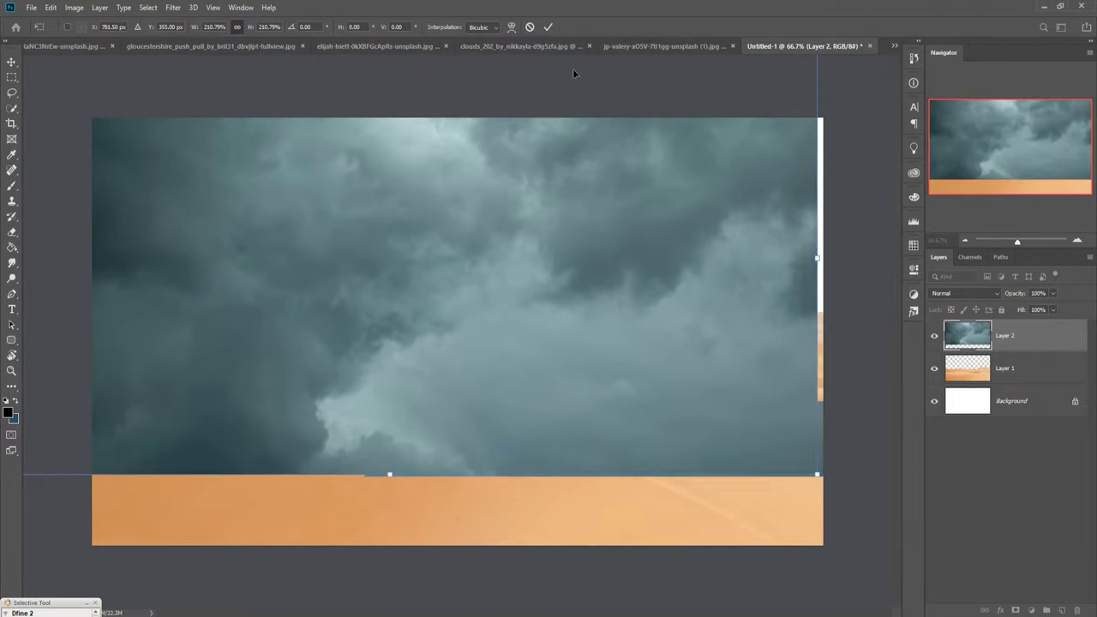
left_click(549, 27)
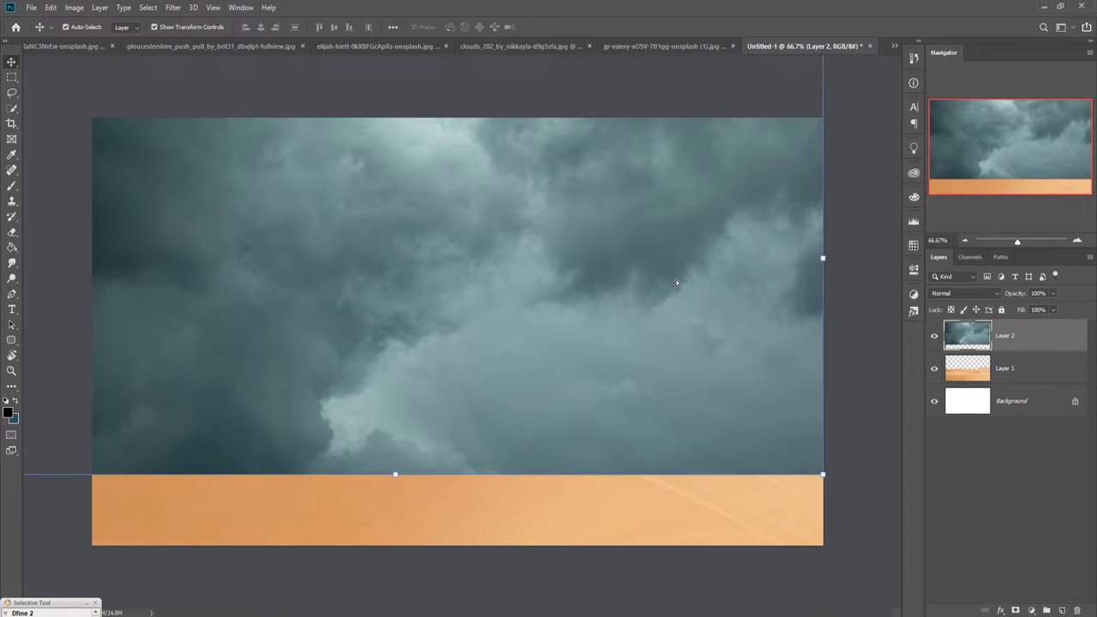
left_click_drag(1041, 336, 1033, 382)
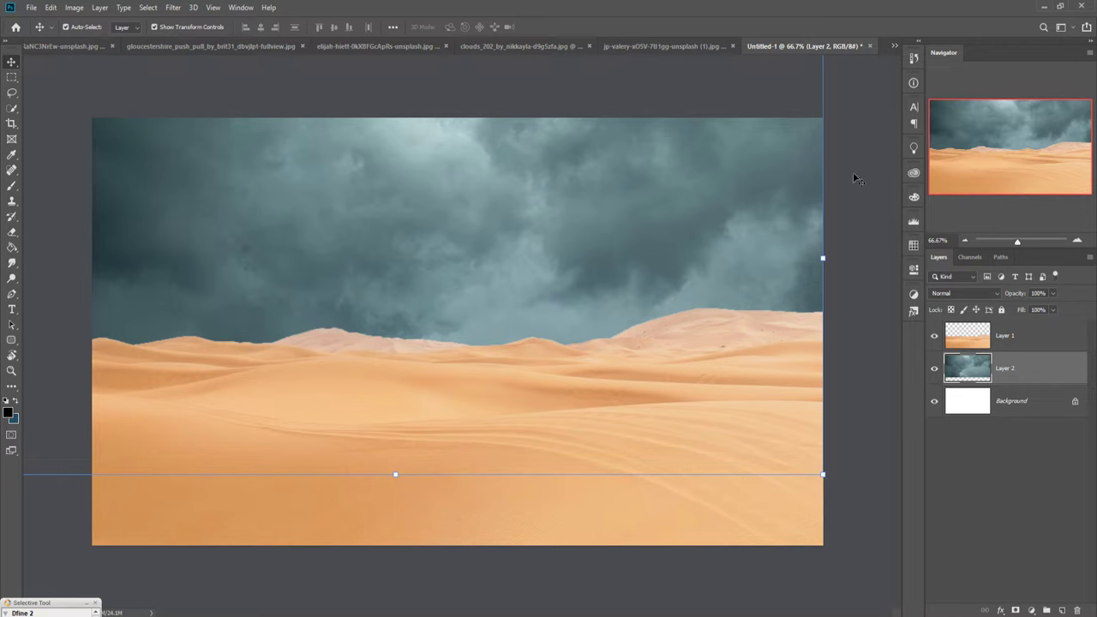
left_click(894, 46)
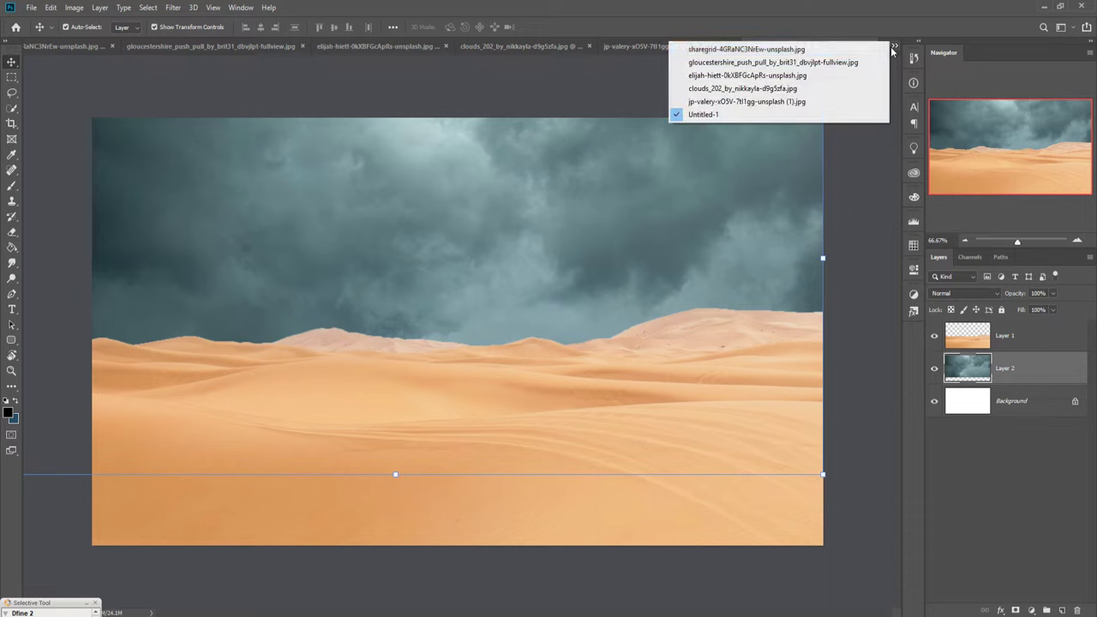
Start a Pen path around the Lumix camera's top and right side of the body
left_click(757, 49)
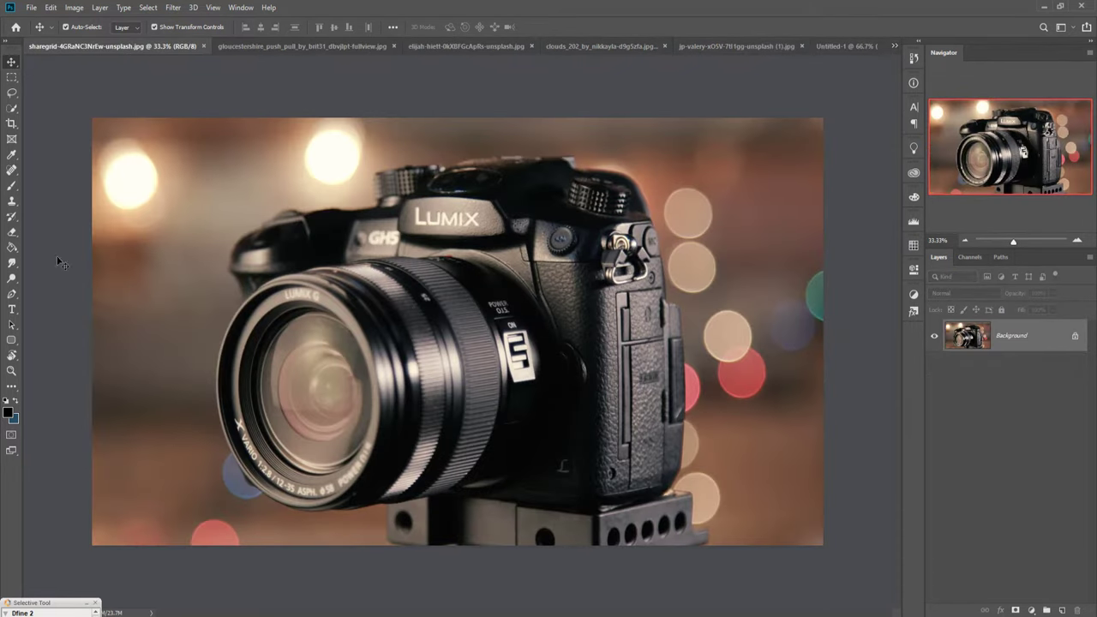
left_click(11, 294)
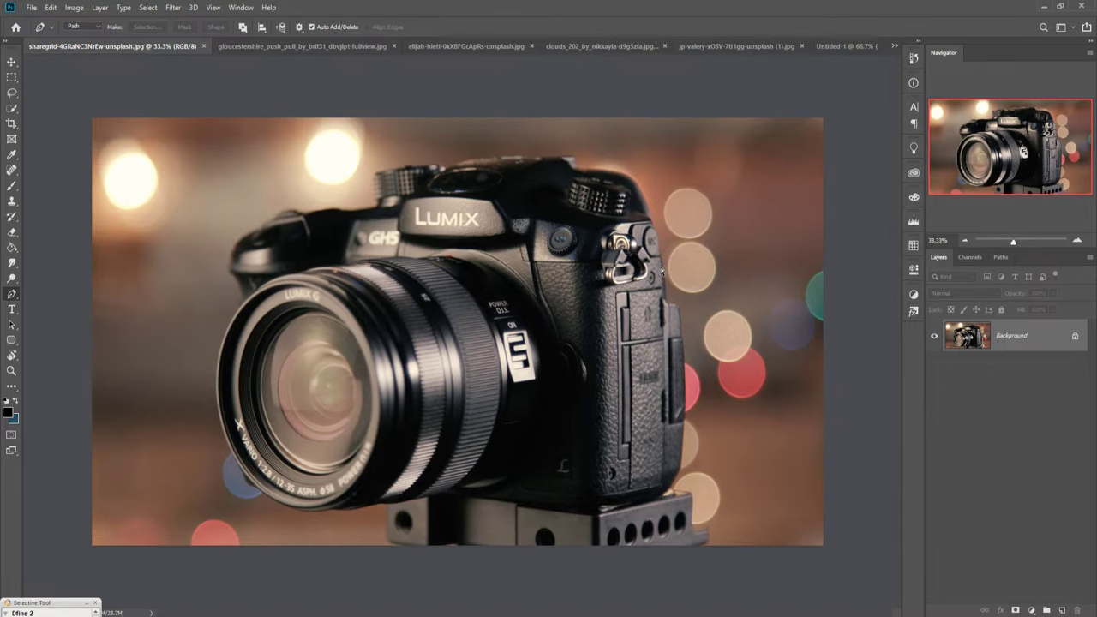
key("ctrl+plus")
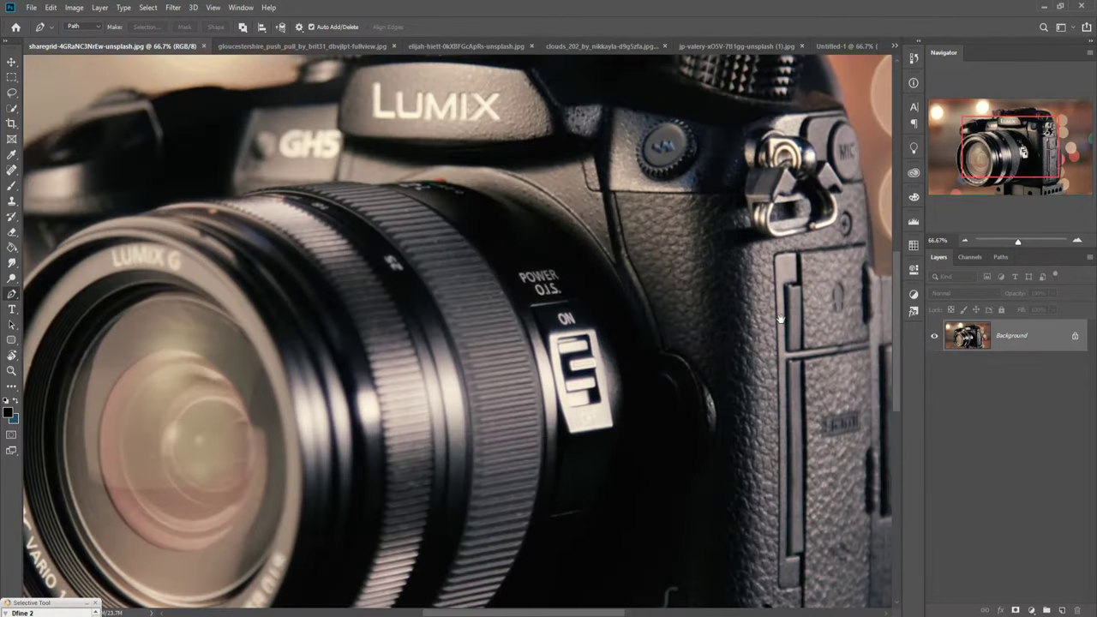
left_click_drag(780, 318, 512, 285)
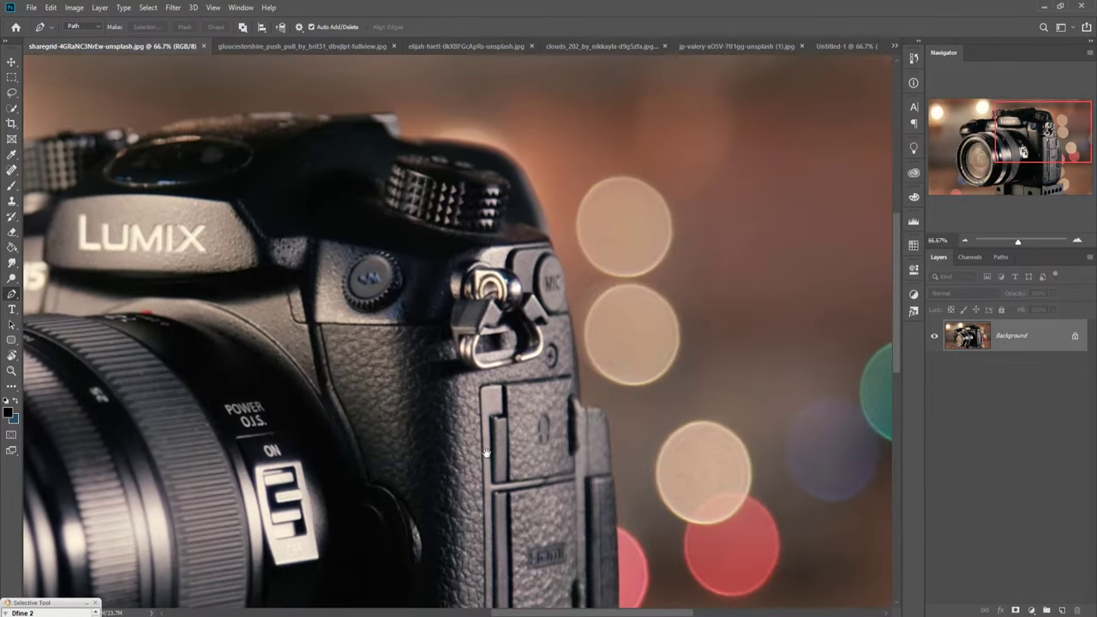
left_click(326, 115)
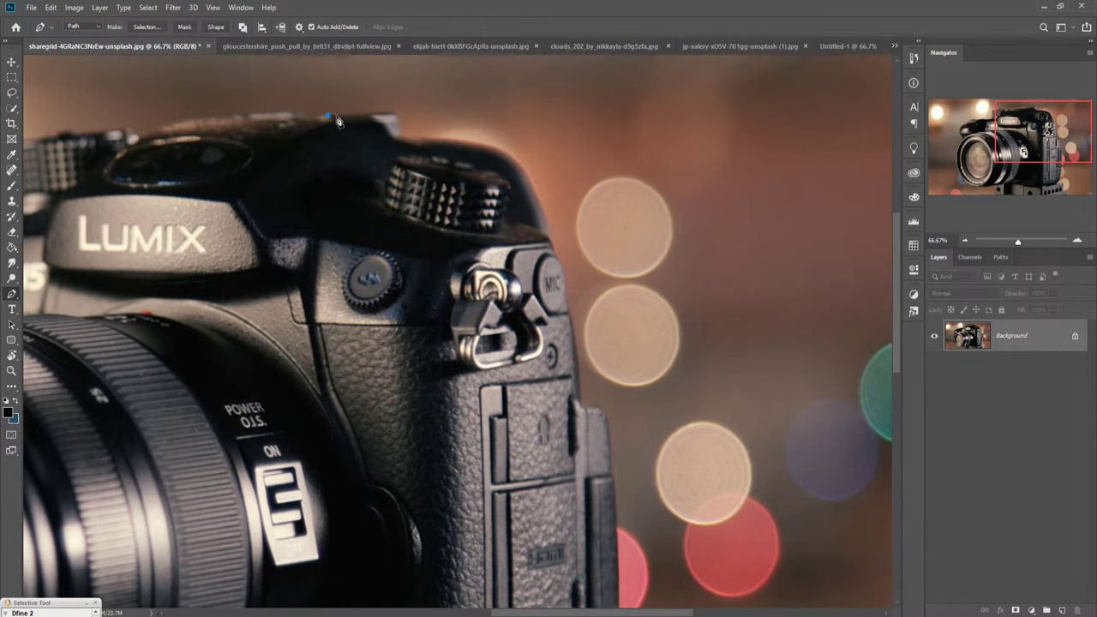
left_click_drag(515, 343, 437, 233)
left_click(485, 190)
left_click(531, 360)
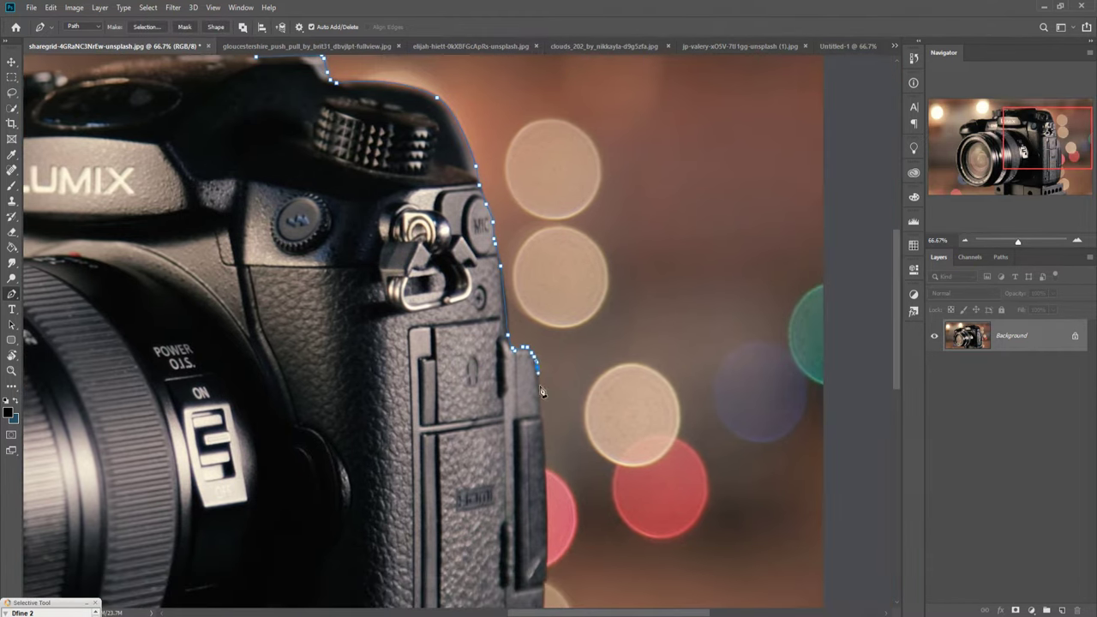
left_click(543, 392)
left_click(496, 439)
left_click(291, 478)
Finish the path under the lens and along the camera's top, then bring up path options
left_click_drag(172, 468, 754, 496)
left_click(470, 410)
left_click(390, 433)
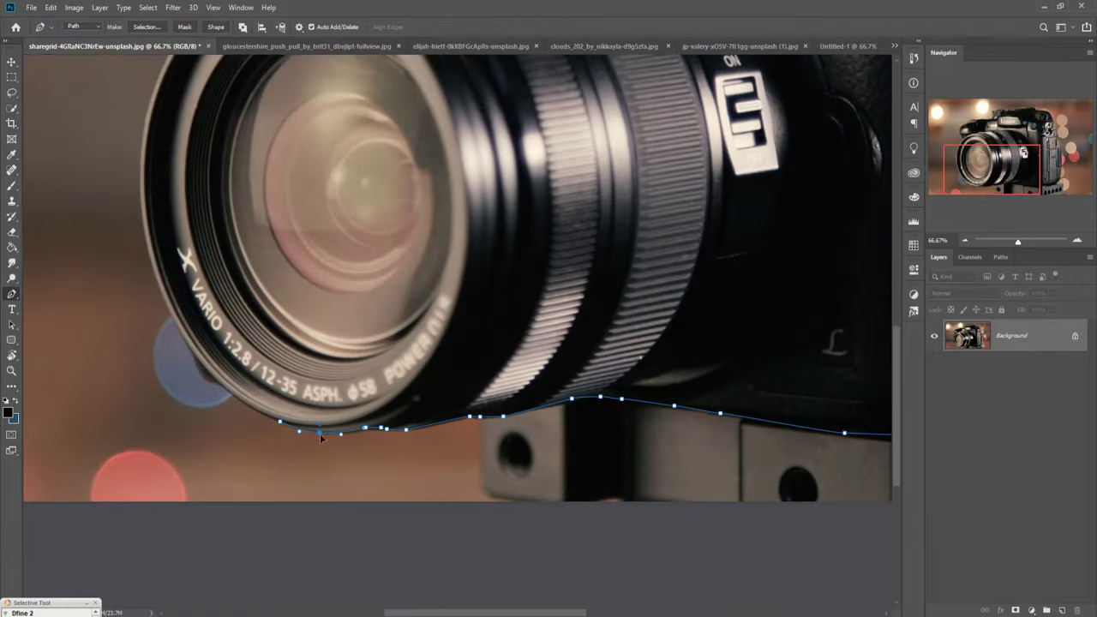
left_click(257, 410)
left_click_drag(257, 410, 240, 569)
left_click(203, 334)
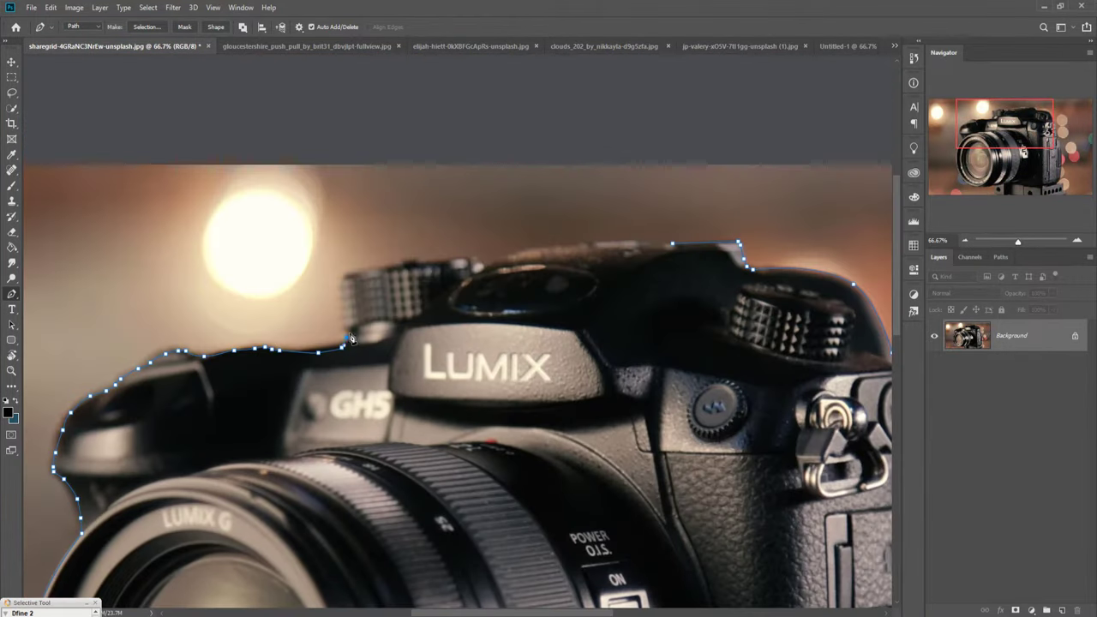
left_click_drag(531, 70, 367, 352)
key("ctrl+0")
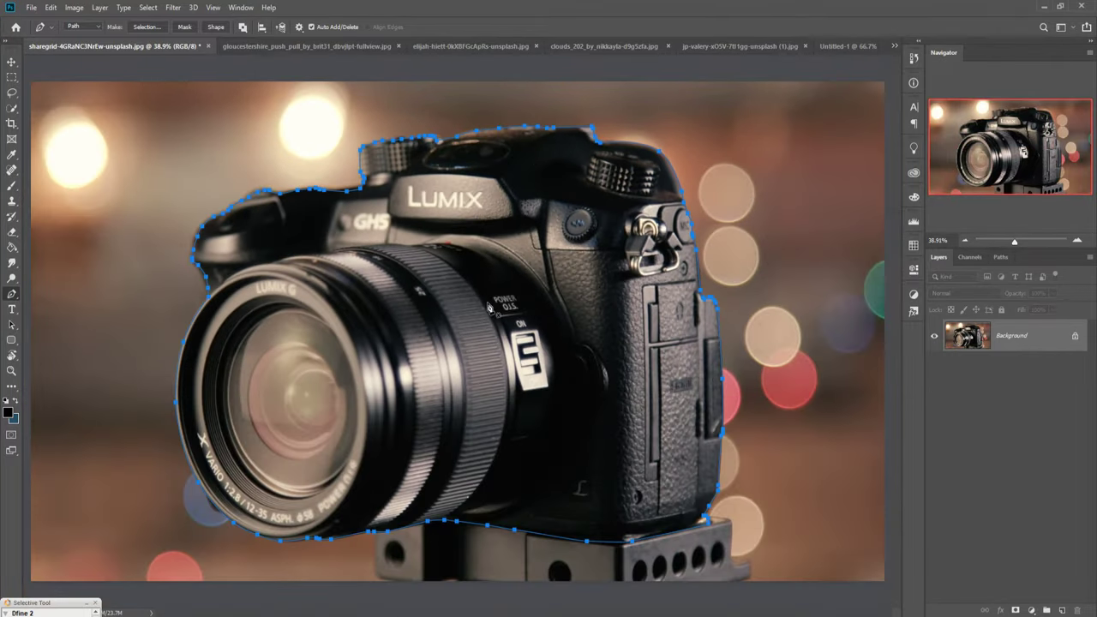
right_click(490, 307)
Turn the camera path into a 0-pixel-feather selection and drag the camera into Untitled-1
left_click(523, 354)
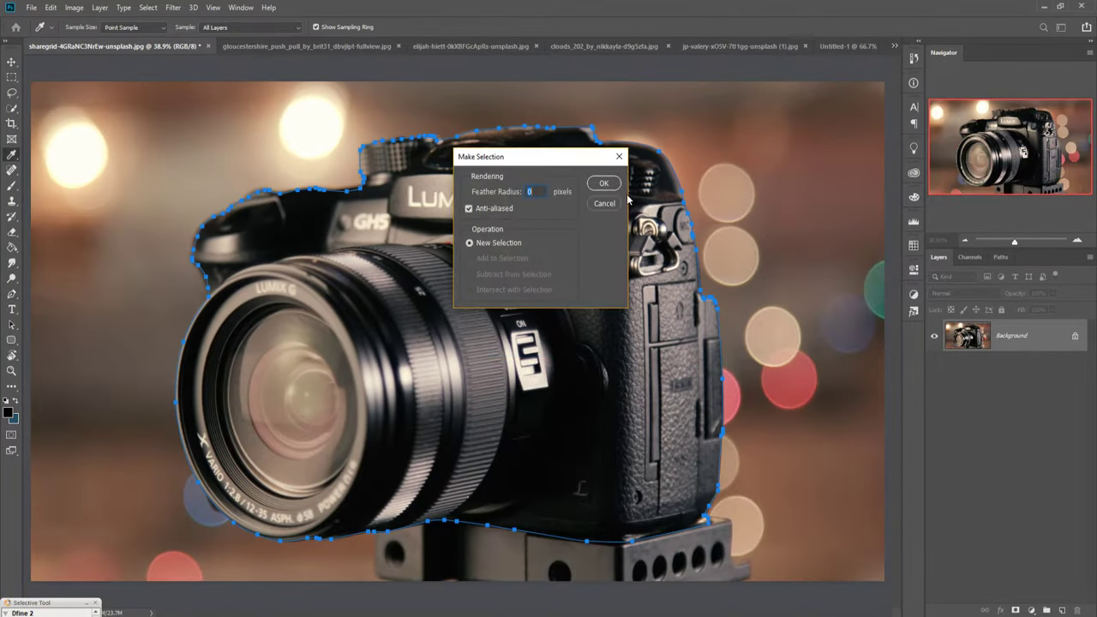
left_click(603, 183)
left_click(11, 61)
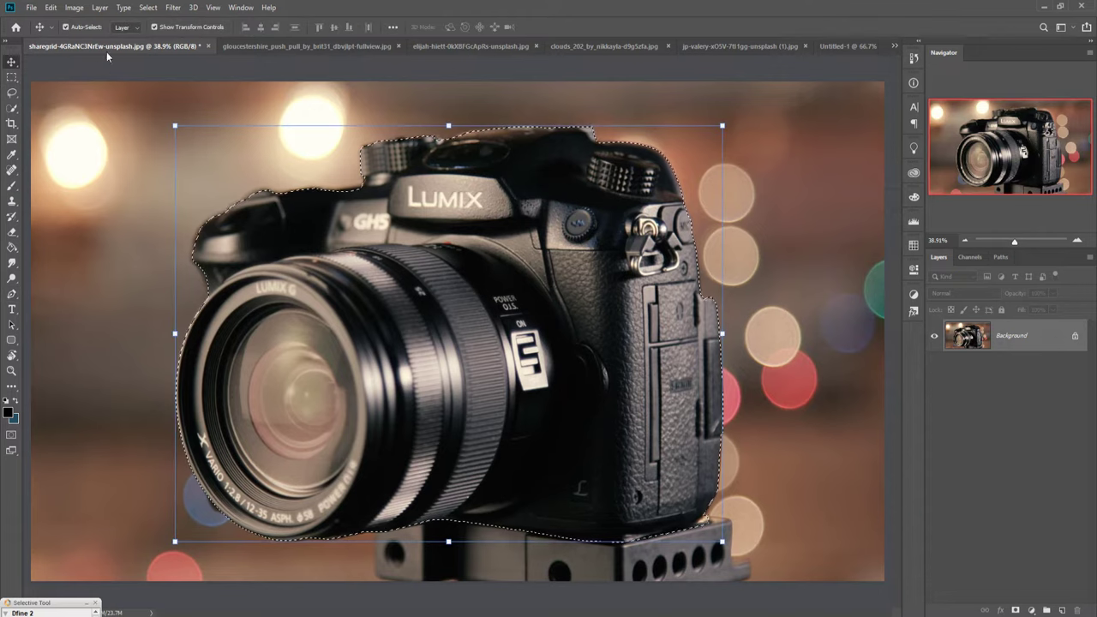
left_click_drag(106, 52, 764, 122)
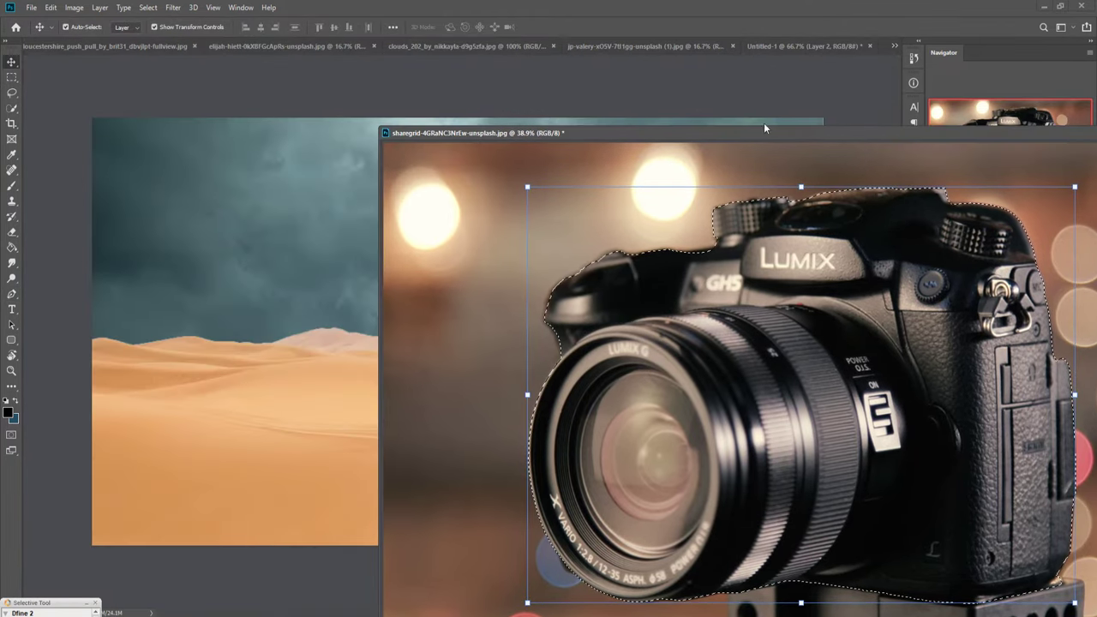
left_click(780, 43)
left_click(762, 357)
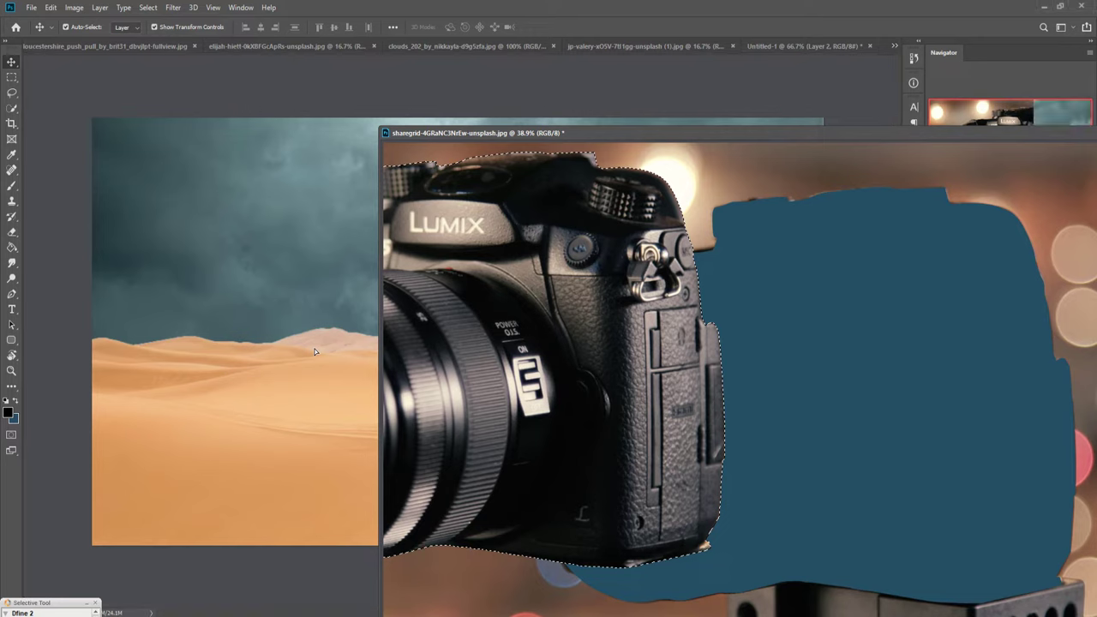
left_click_drag(744, 397, 395, 366)
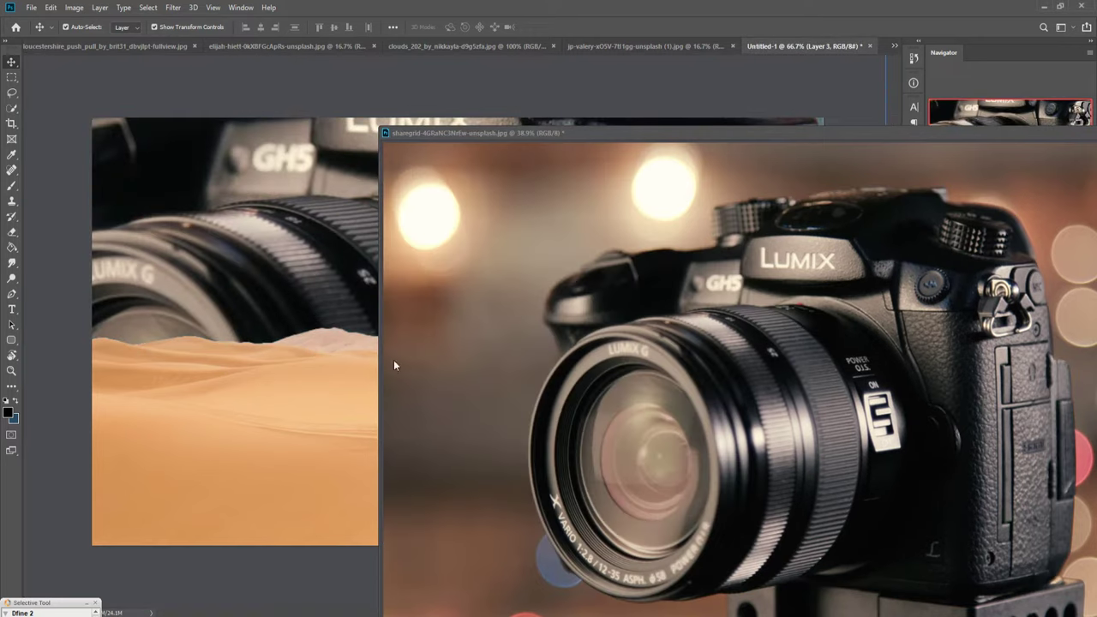
Move the camera layer, Layer 3, above the dunes layer
left_click(1055, 152)
left_click_drag(1048, 133, 766, 216)
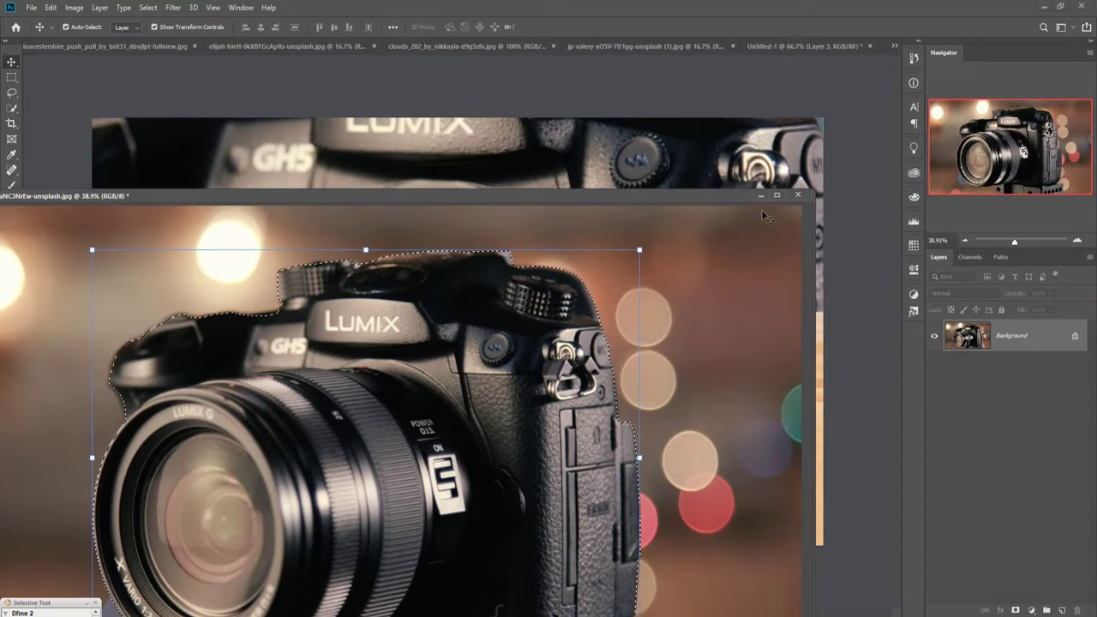
left_click(757, 186)
mouse_move(1017, 368)
left_mouse_down()
mouse_move(948, 337)
mouse_move(284, 432)
mouse_move(296, 432)
left_mouse_up()
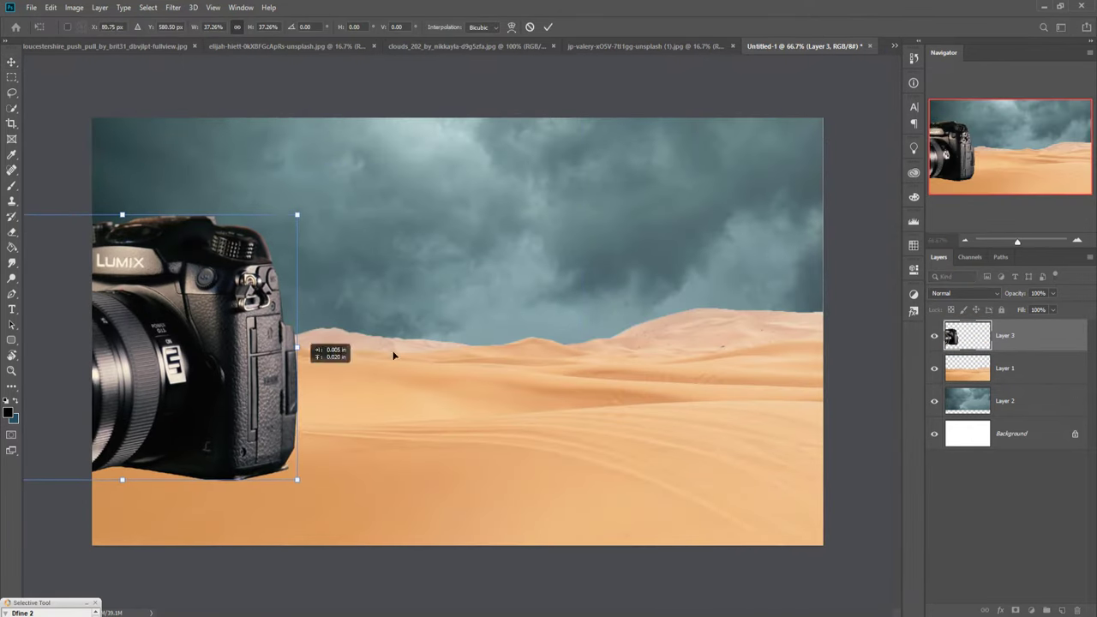
Size the camera to about 36.41%, centre it on the dunes, and commit
left_click_drag(225, 404, 659, 329)
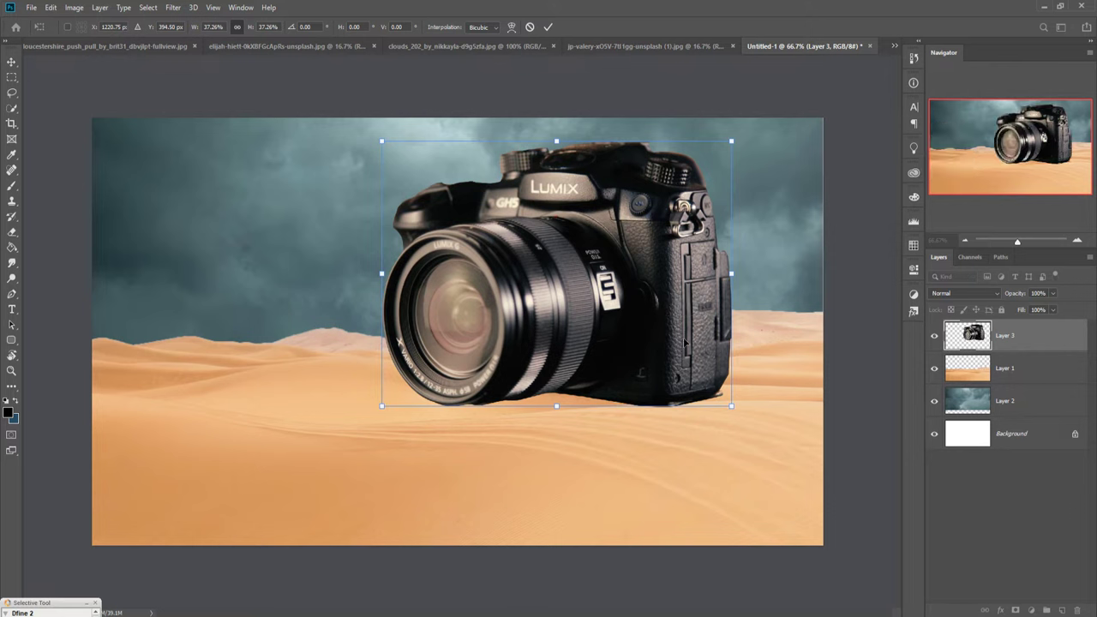
left_click_drag(739, 283, 732, 278)
left_click_drag(648, 297, 639, 310)
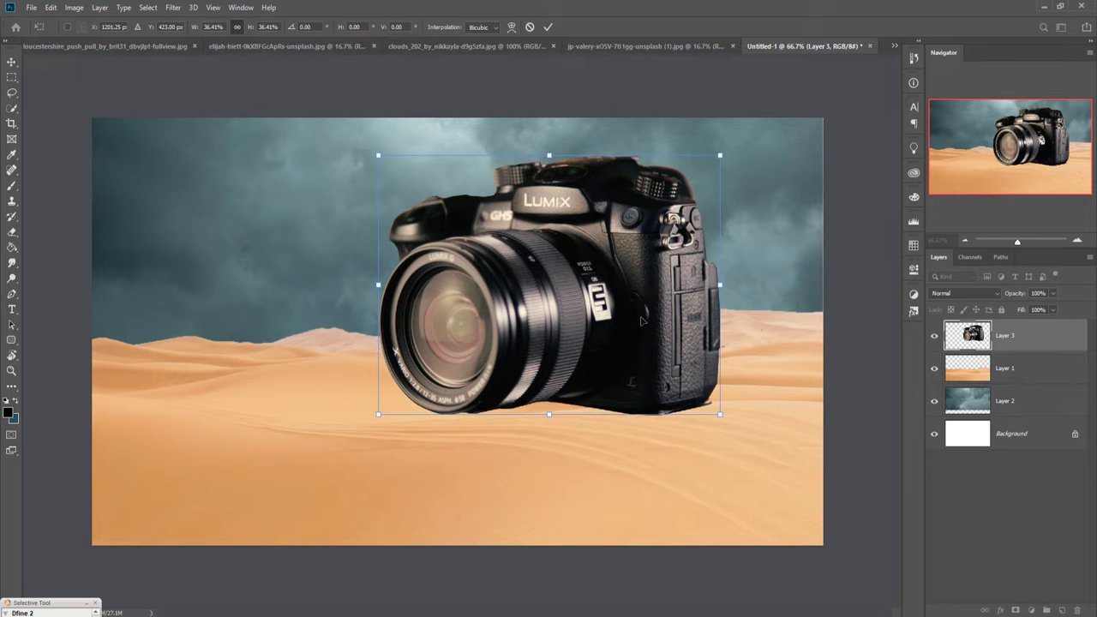
left_click(548, 26)
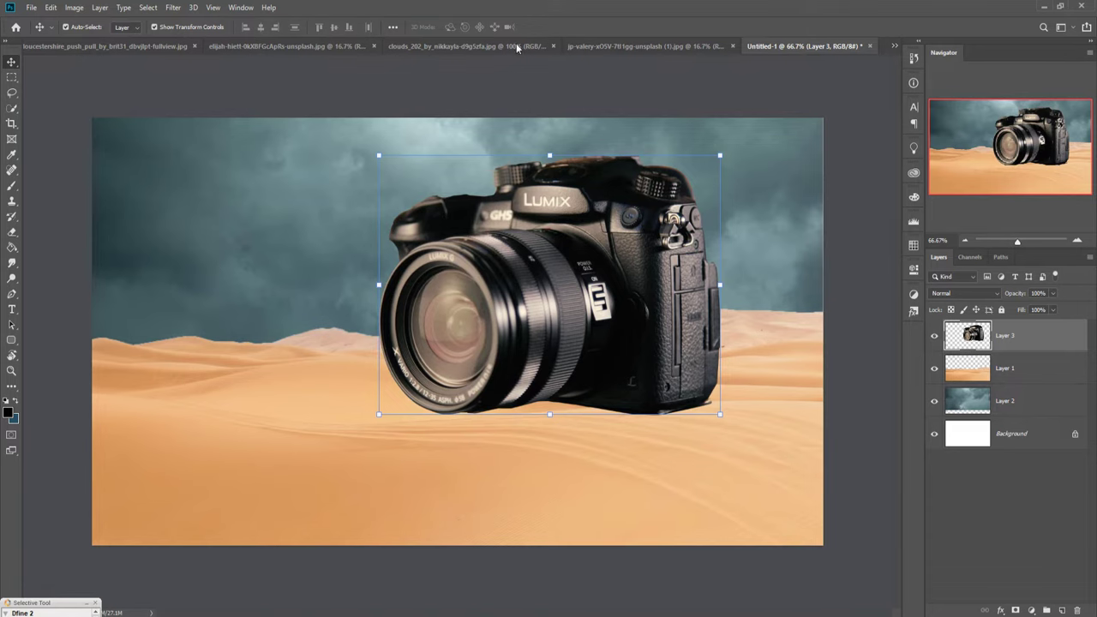
Start a magnetic Freeform Pen outline at the right edge of the train photo
key("ctrl+Tab")
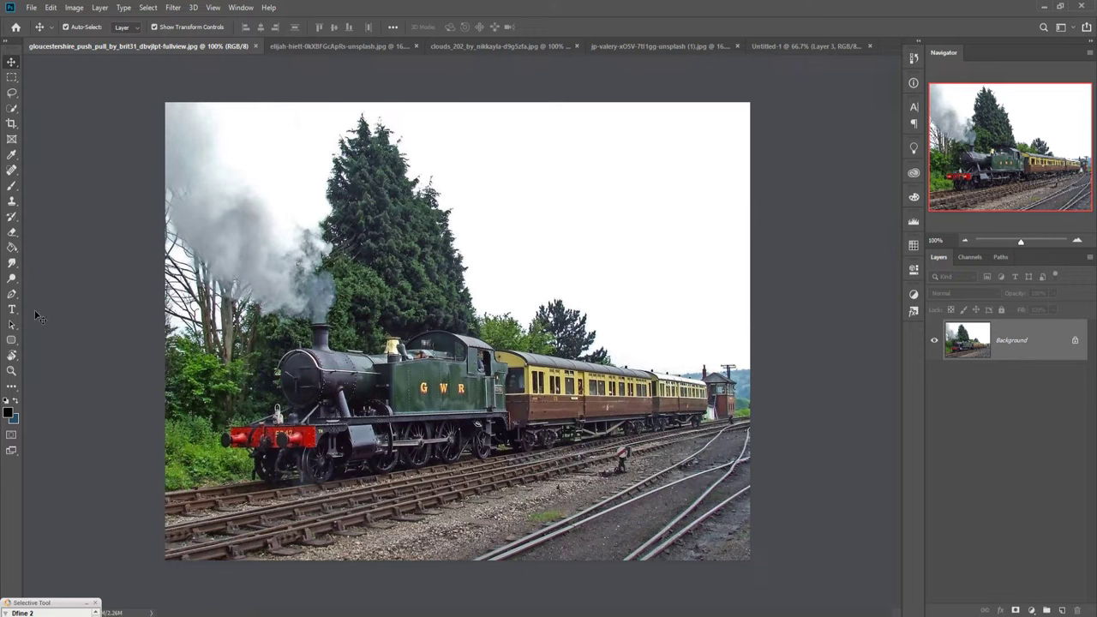
left_click(11, 294)
left_click(751, 430)
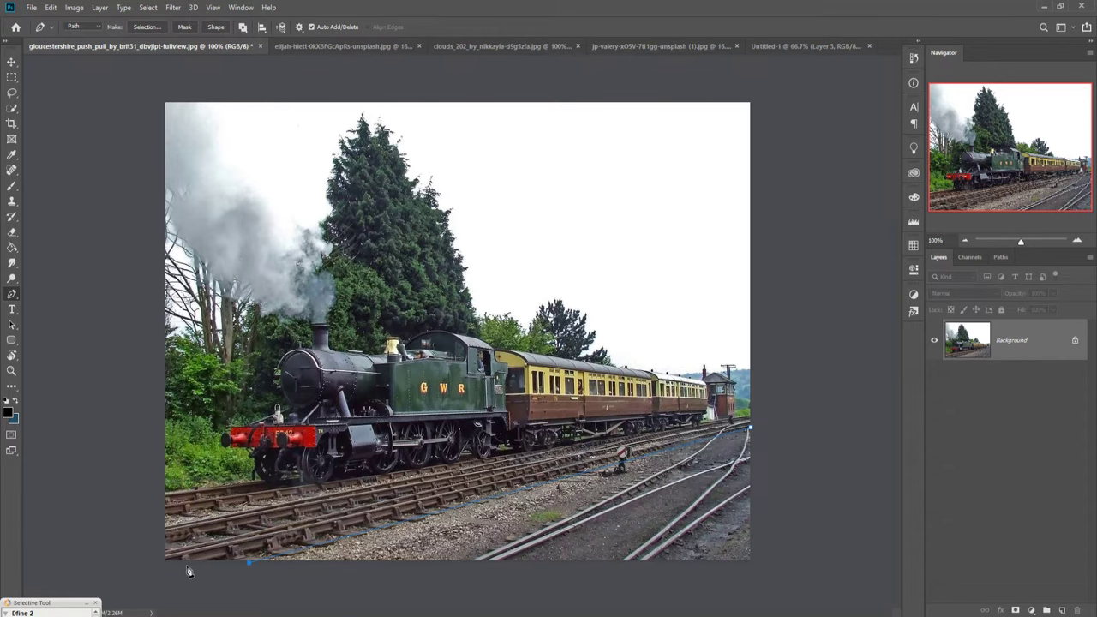
key("ctrl+plus")
key("ctrl+plus")
key("ctrl+plus")
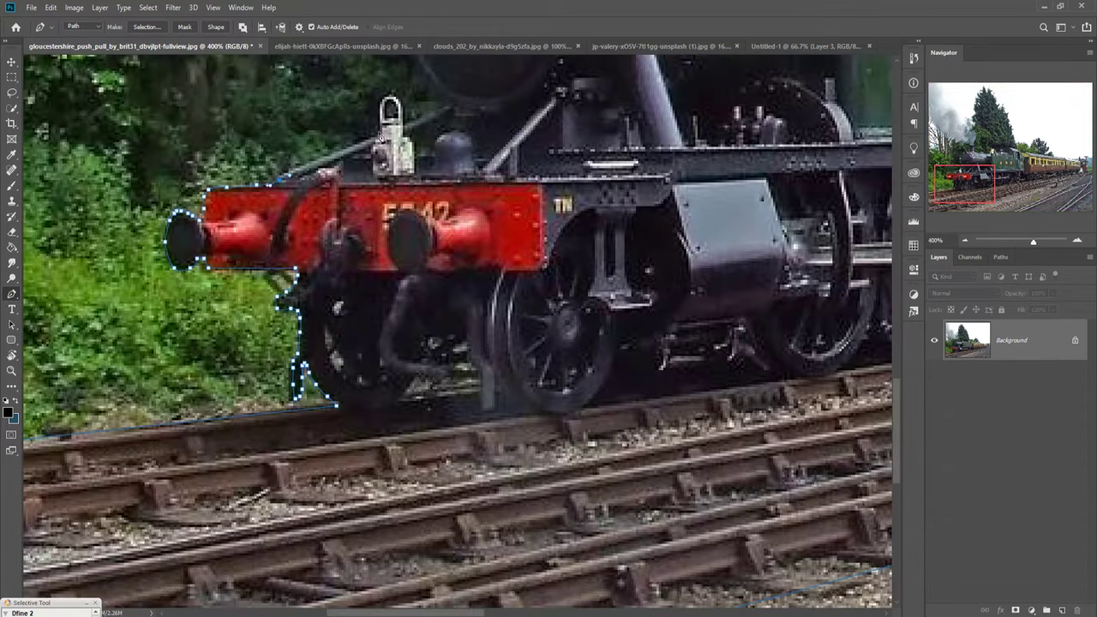
Trace around the locomotive, coaches and tracks, then choose Make Selection
scroll(380, 135, "up", 5)
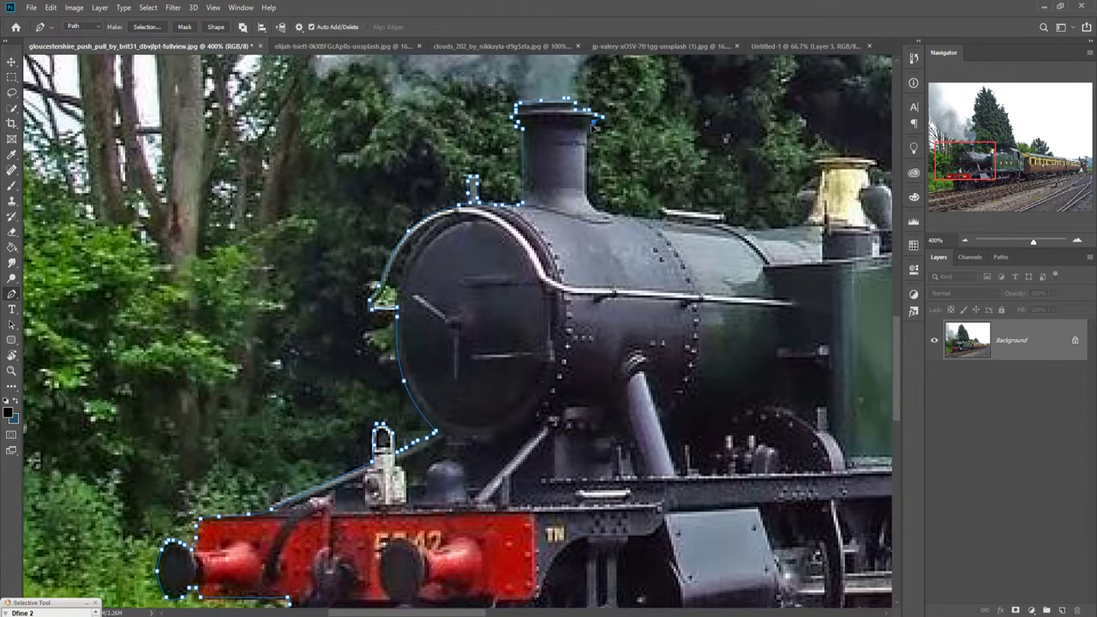
scroll(617, 189, "right", 8)
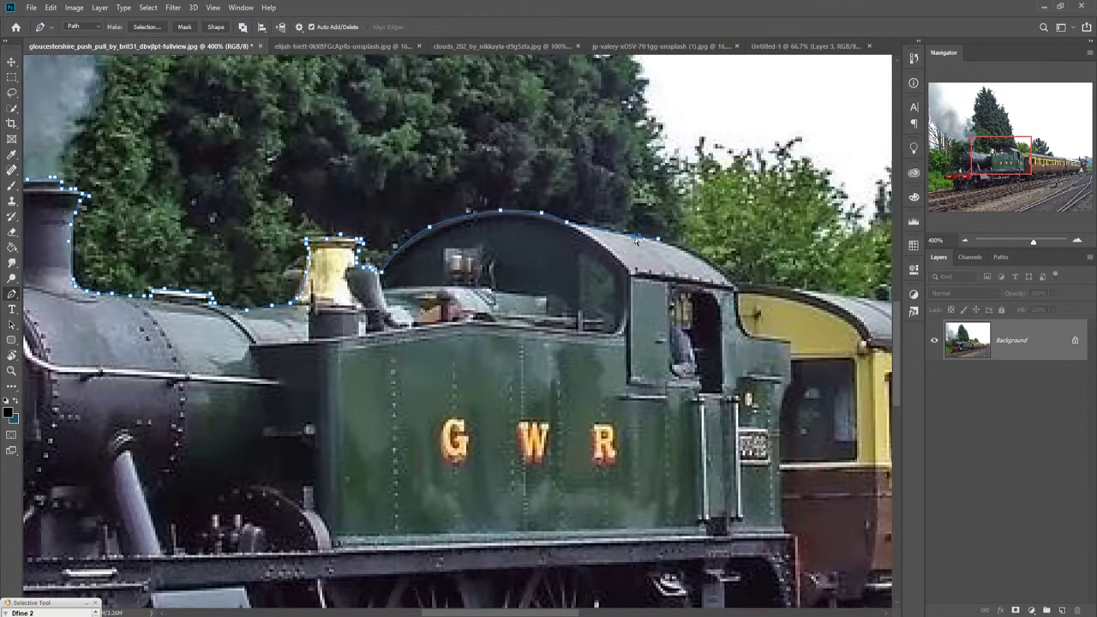
scroll(637, 241, "right", 8)
scroll(503, 485, "right", 8)
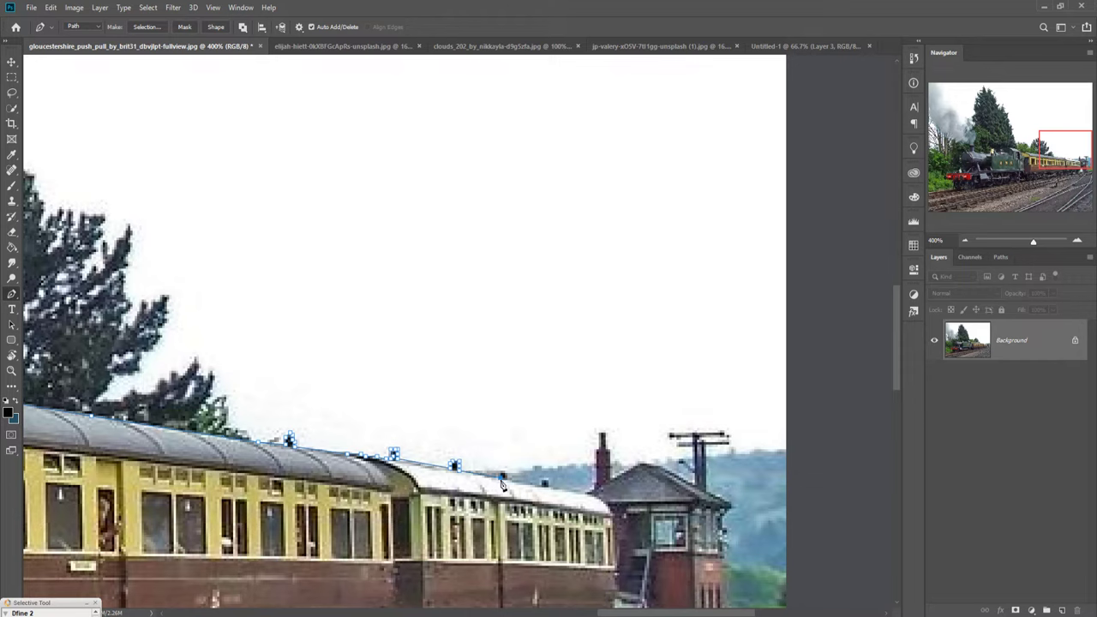
scroll(601, 505, "down", 4)
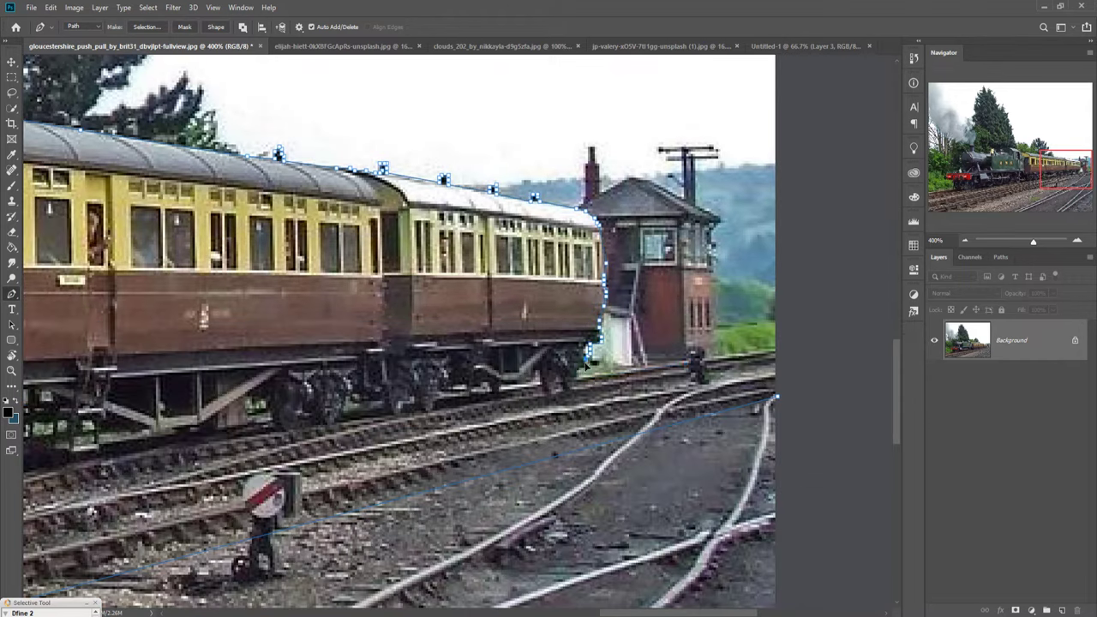
right_click(477, 305)
left_click(485, 289)
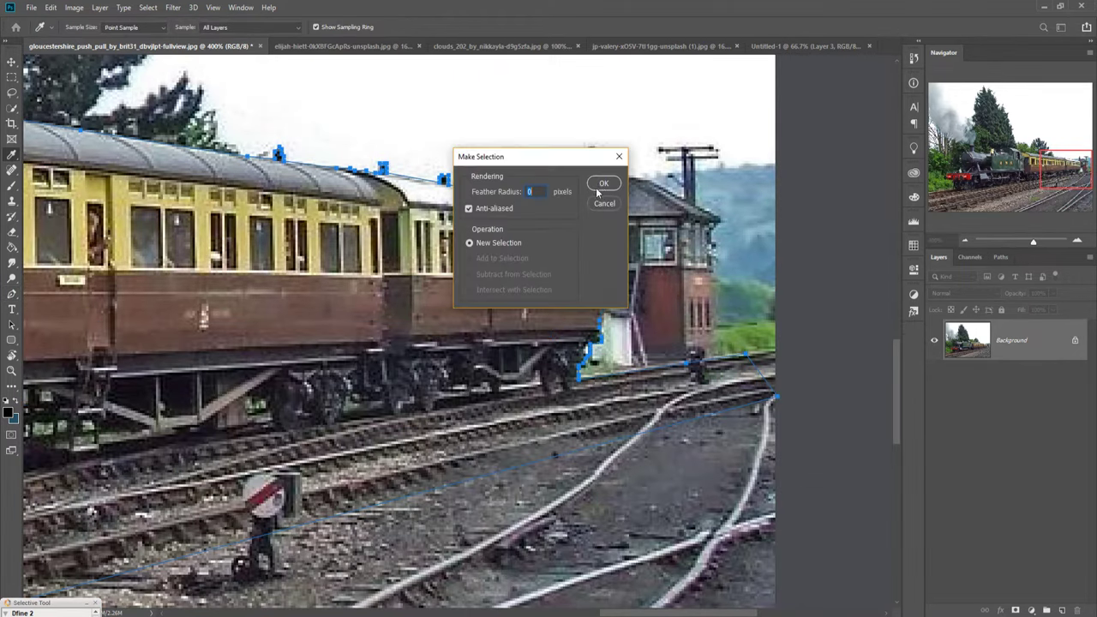
Make the train selection and drag the train and tracks into Untitled-1 as Layer 4
left_click(599, 186)
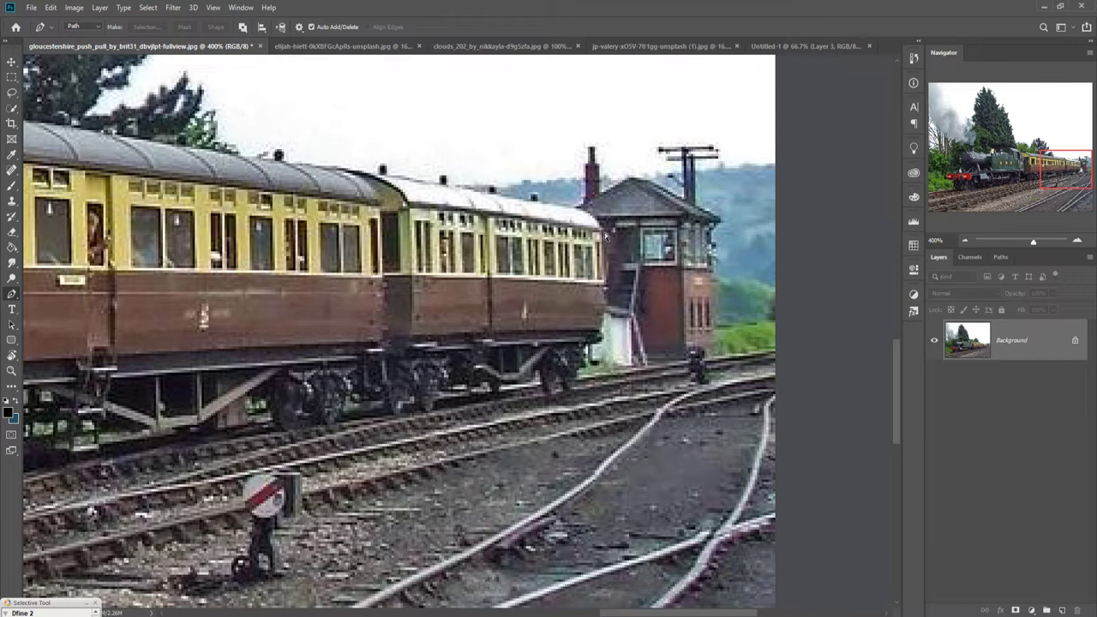
scroll(604, 231, "down", 1)
scroll(604, 232, "down", 1)
scroll(604, 231, "down", 1)
scroll(604, 231, "down", 1)
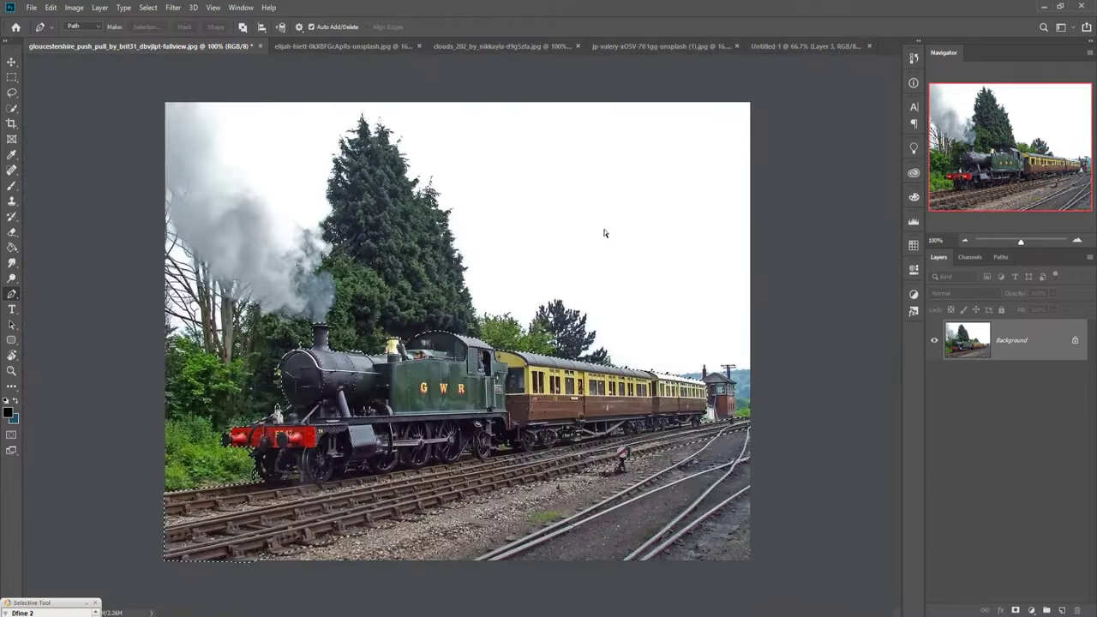
left_click(12, 62)
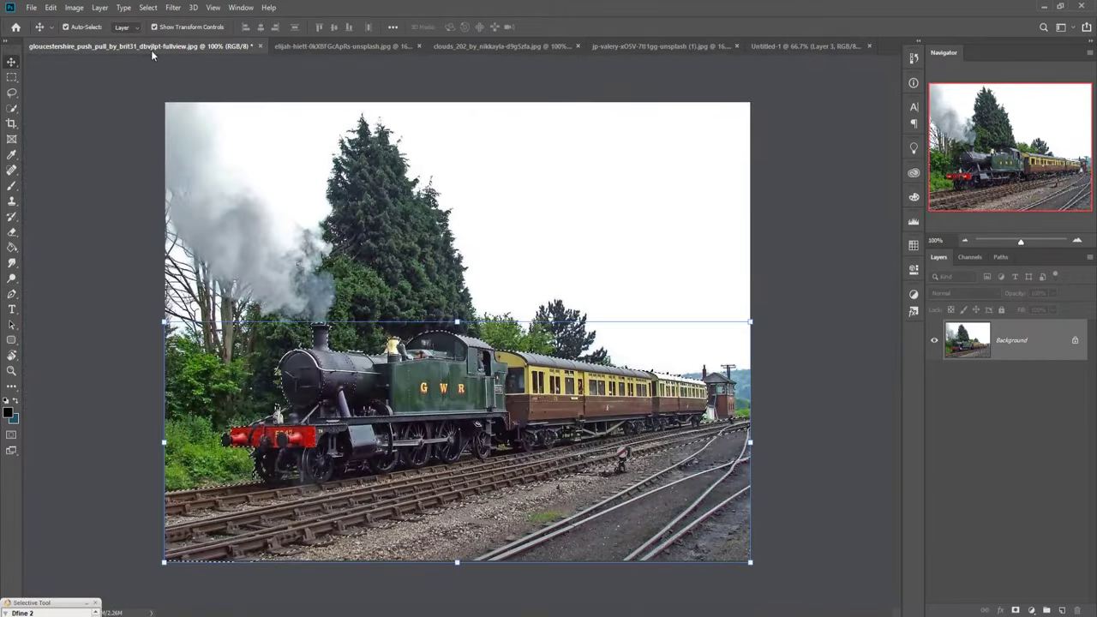
left_click_drag(151, 50, 667, 142)
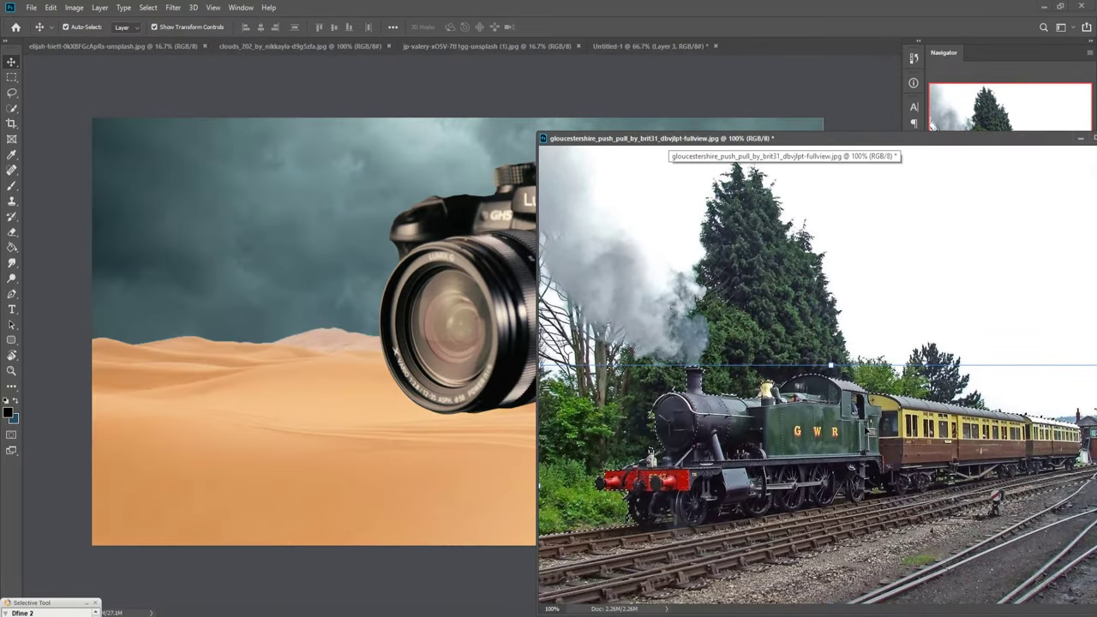
left_click_drag(711, 408, 451, 348)
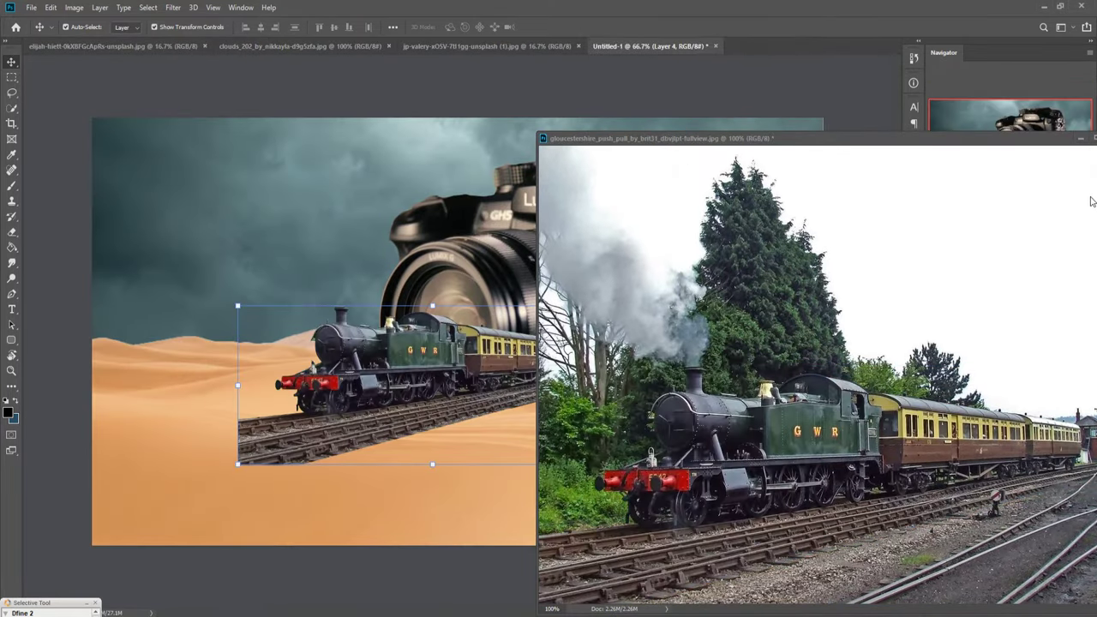
left_click(1078, 159)
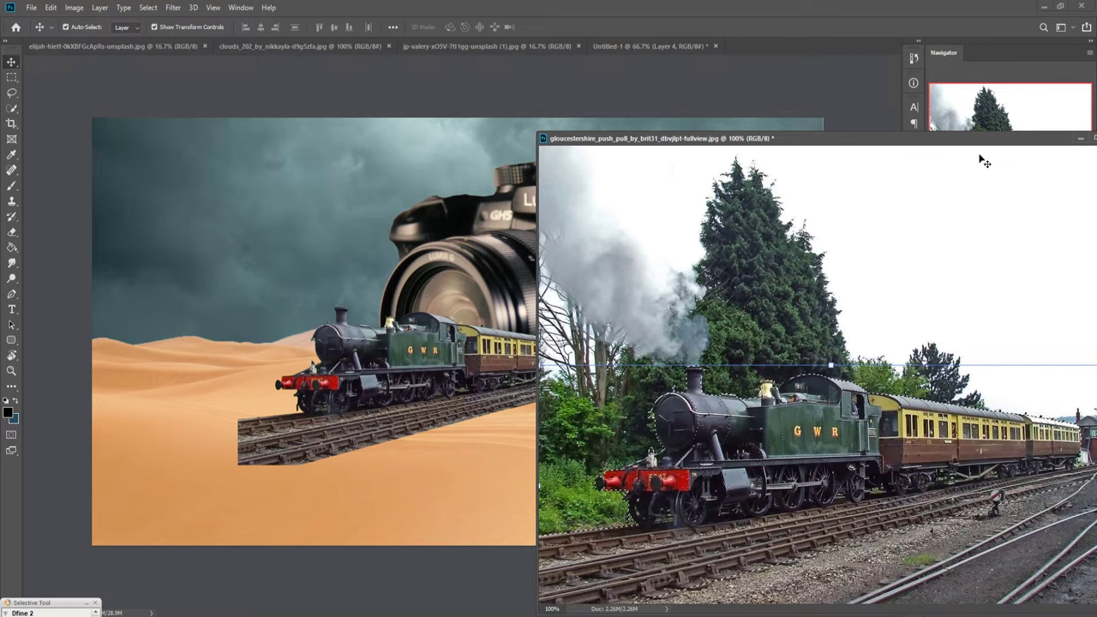
left_click(1080, 139)
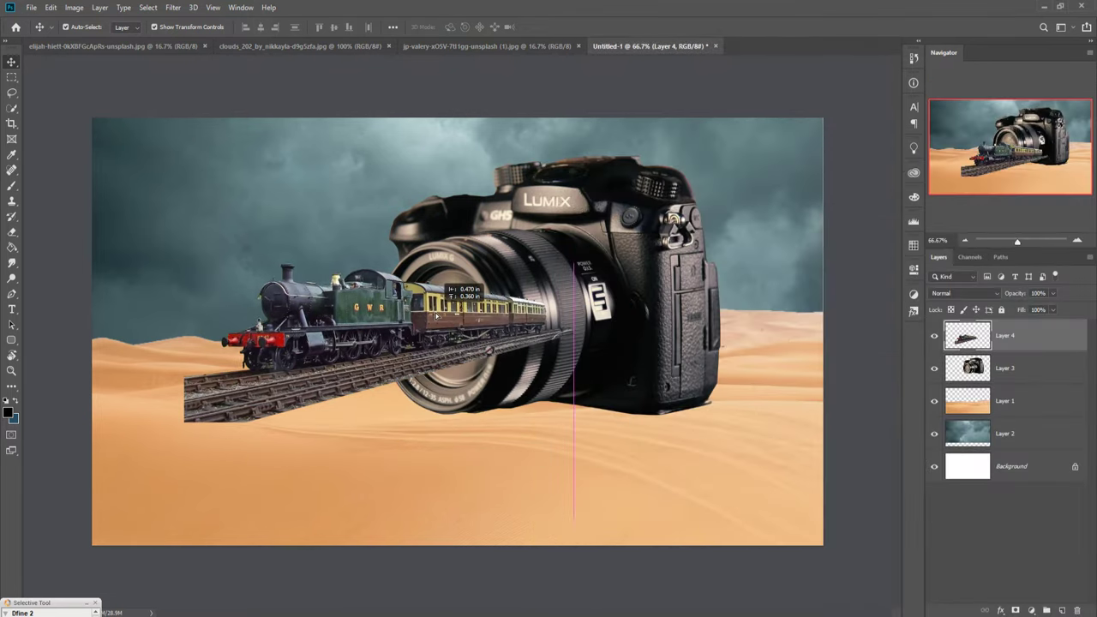
Enlarge the train and tracks to about 171% and move them up-left toward the lens
left_click_drag(489, 346, 437, 302)
left_click_drag(385, 429, 378, 535)
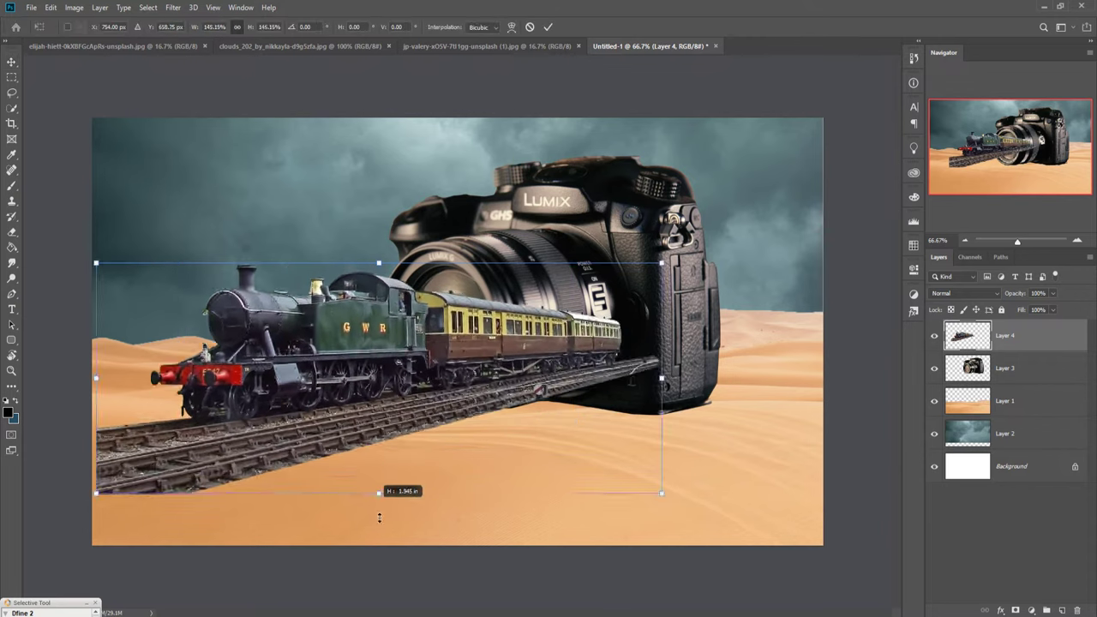
left_click_drag(446, 353, 411, 341)
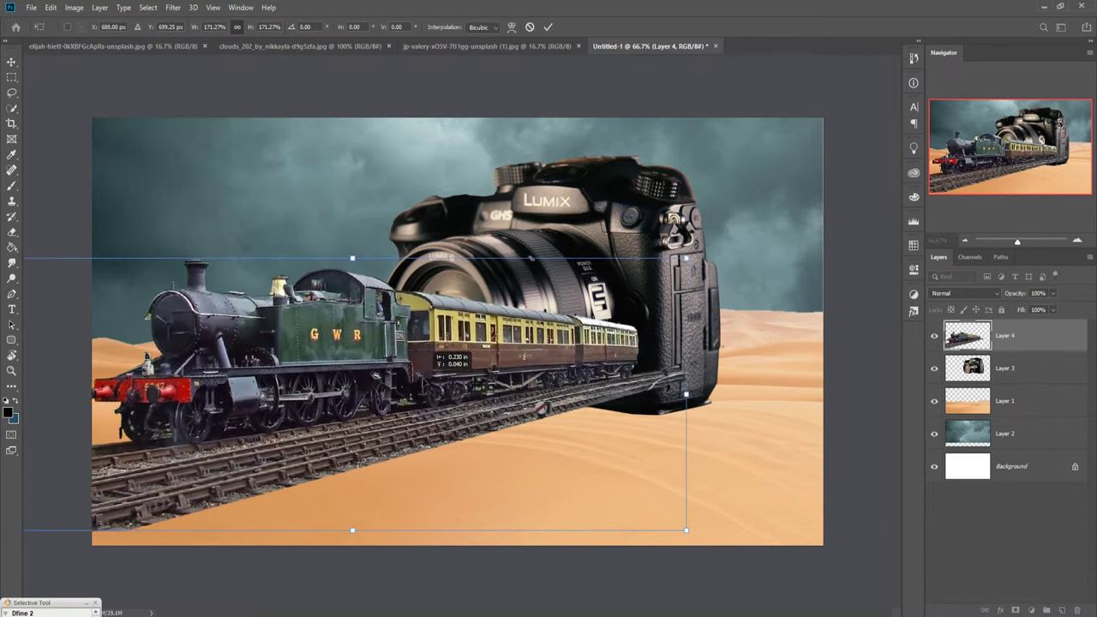
left_click(548, 26)
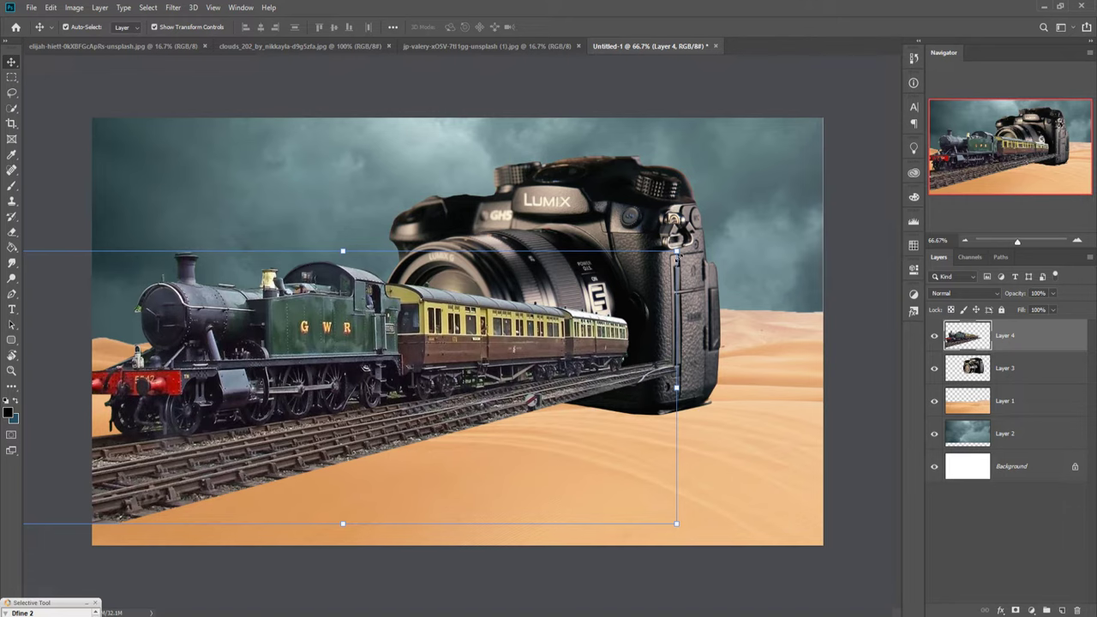
Reduce the train to about 91% and shift it slightly left so the coaches enter the lens
left_click_drag(676, 256, 643, 265)
left_click_drag(543, 358, 559, 343)
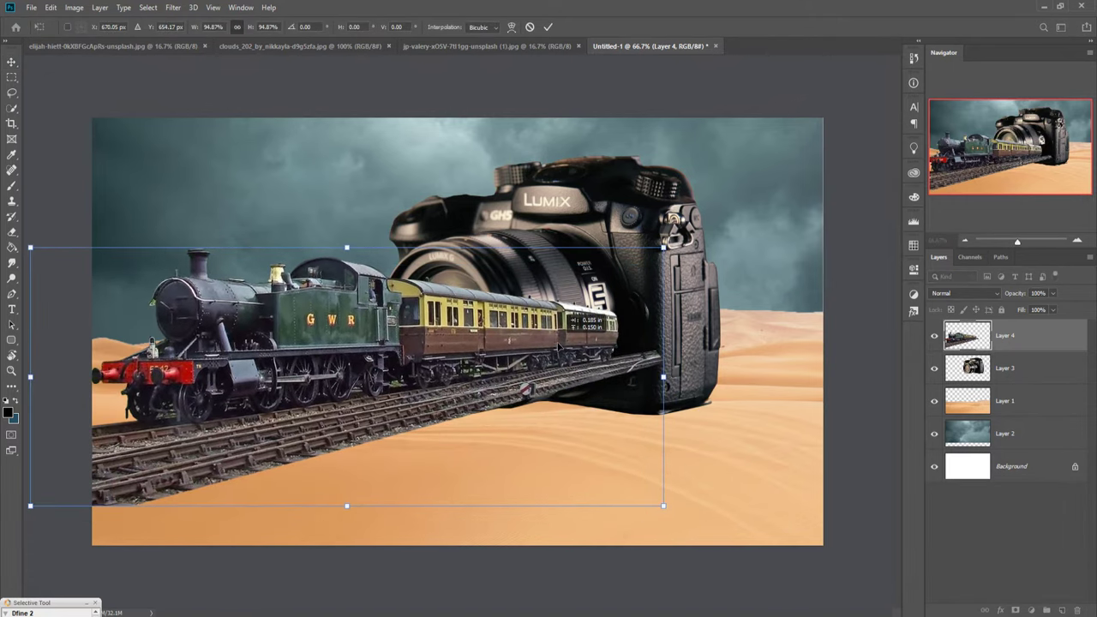
left_click_drag(675, 254, 659, 269)
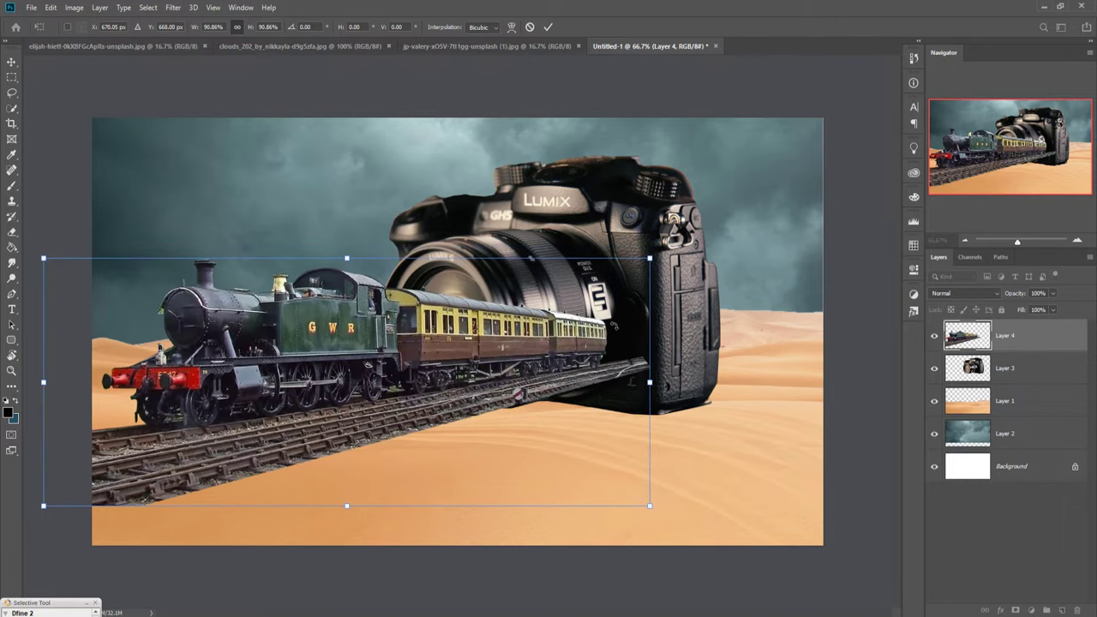
left_click_drag(584, 336, 580, 327)
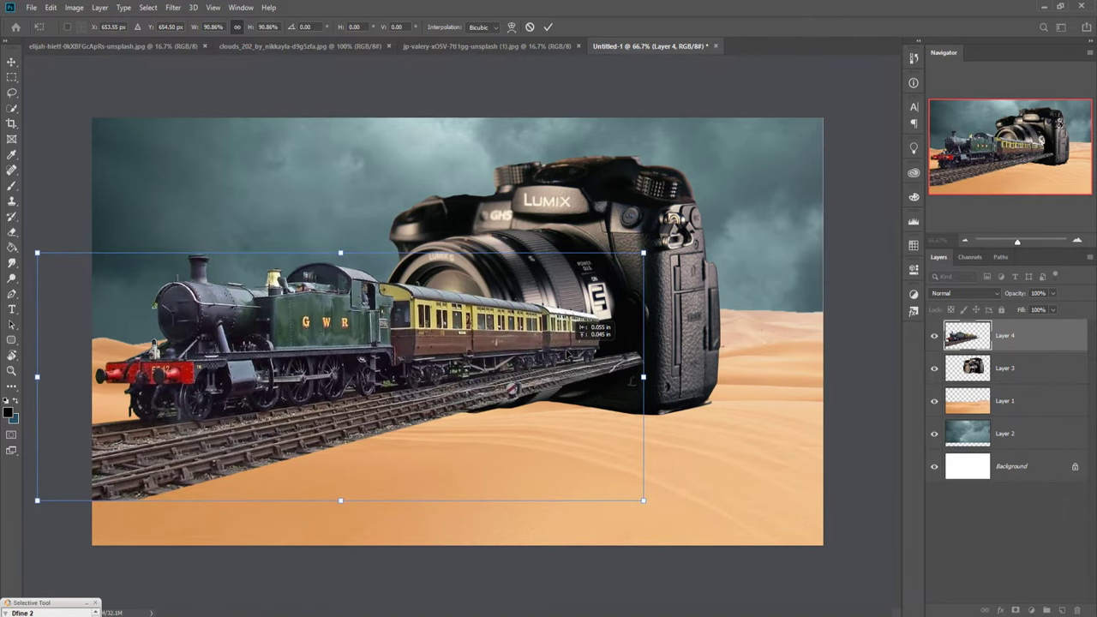
left_click(544, 27)
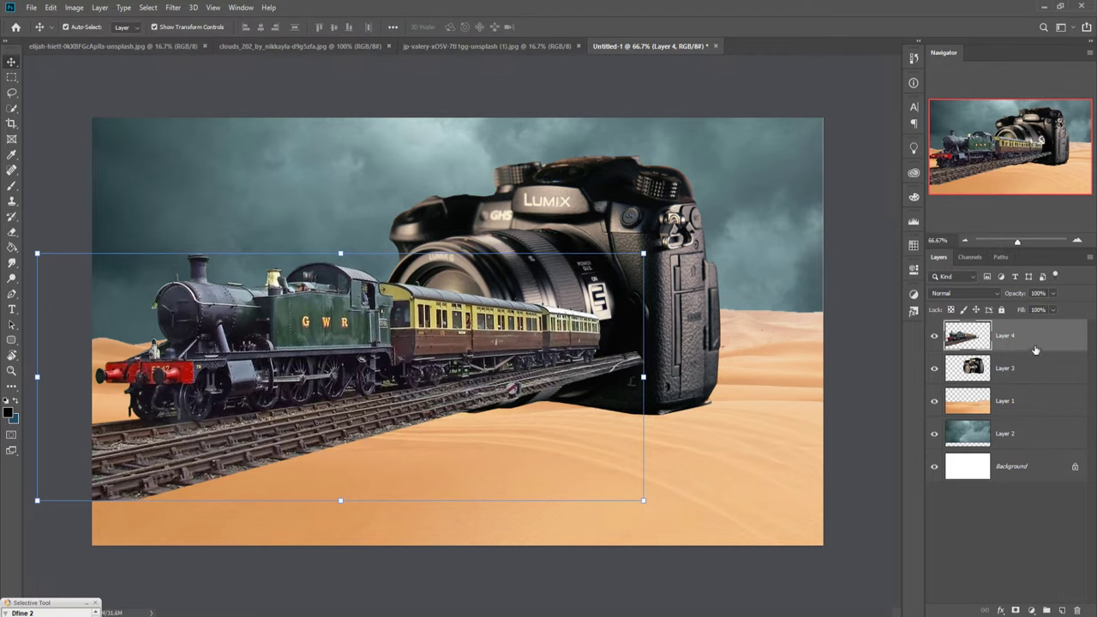
Add a mask to Layer 4 and paint out the carriage and tracks covering the lens in black
left_click(1017, 611)
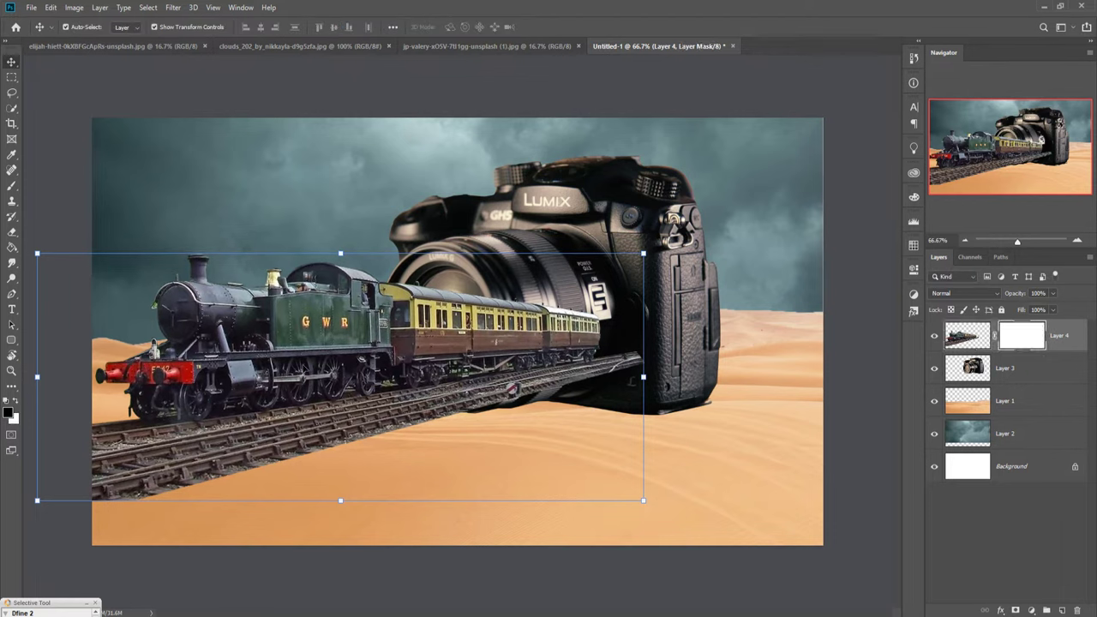
left_click(11, 185)
left_click_drag(509, 288, 519, 333)
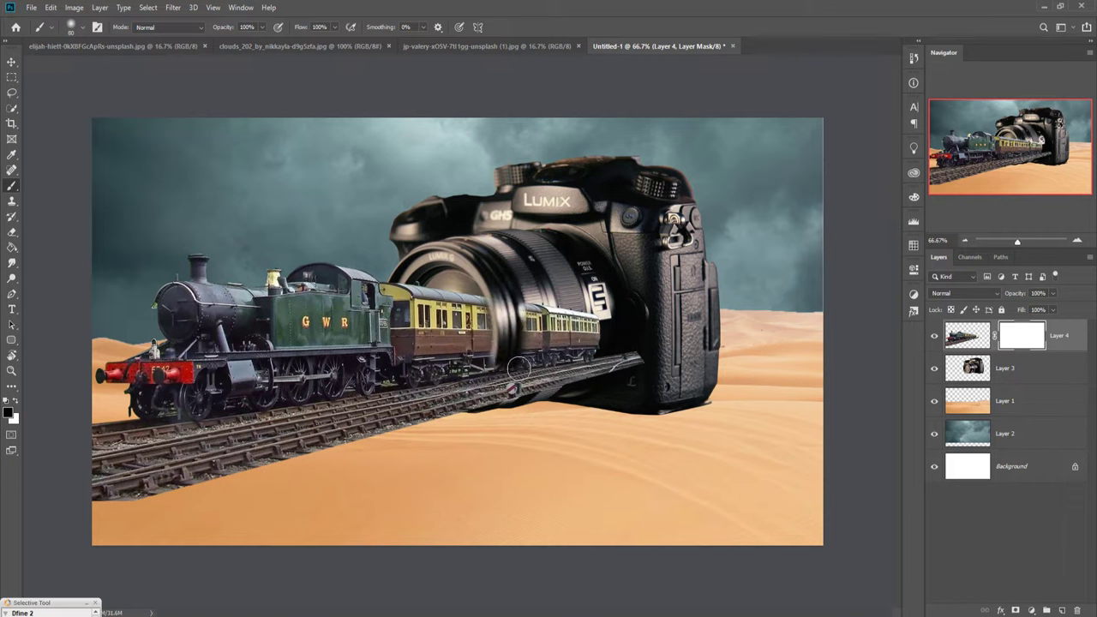
mouse_move(519, 367)
left_mouse_down()
mouse_move(507, 402)
mouse_move(527, 317)
mouse_move(553, 386)
left_mouse_up()
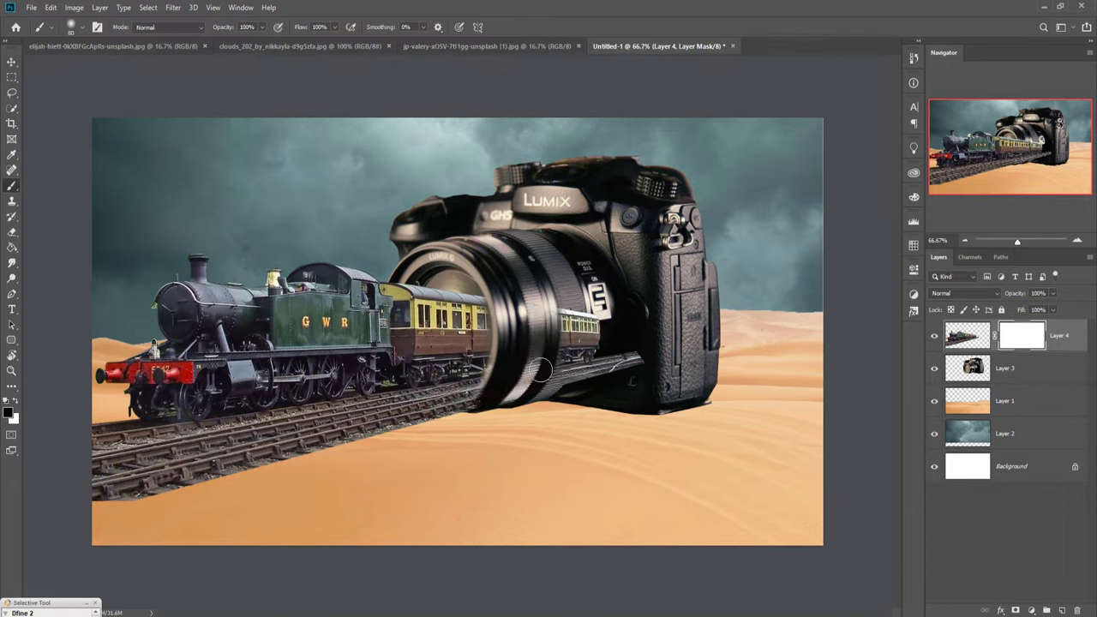
mouse_move(538, 346)
left_mouse_down()
mouse_move(592, 343)
mouse_move(572, 390)
mouse_move(600, 335)
mouse_move(649, 369)
left_mouse_up()
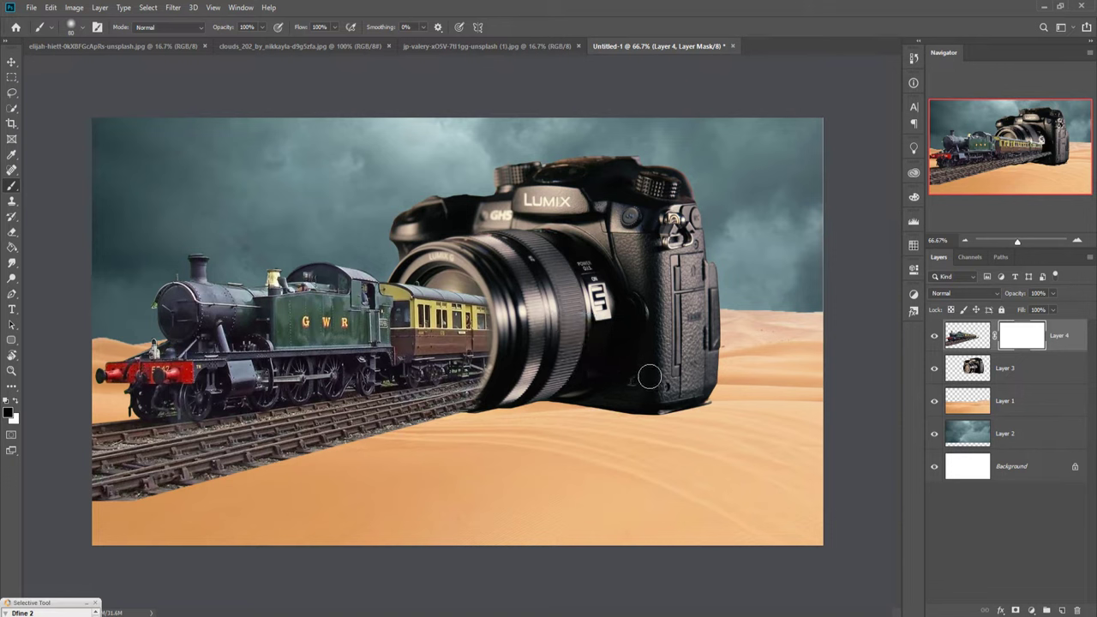
Mask the camera layer, Layer 3, and paint out the area below the lens
left_click(1063, 368)
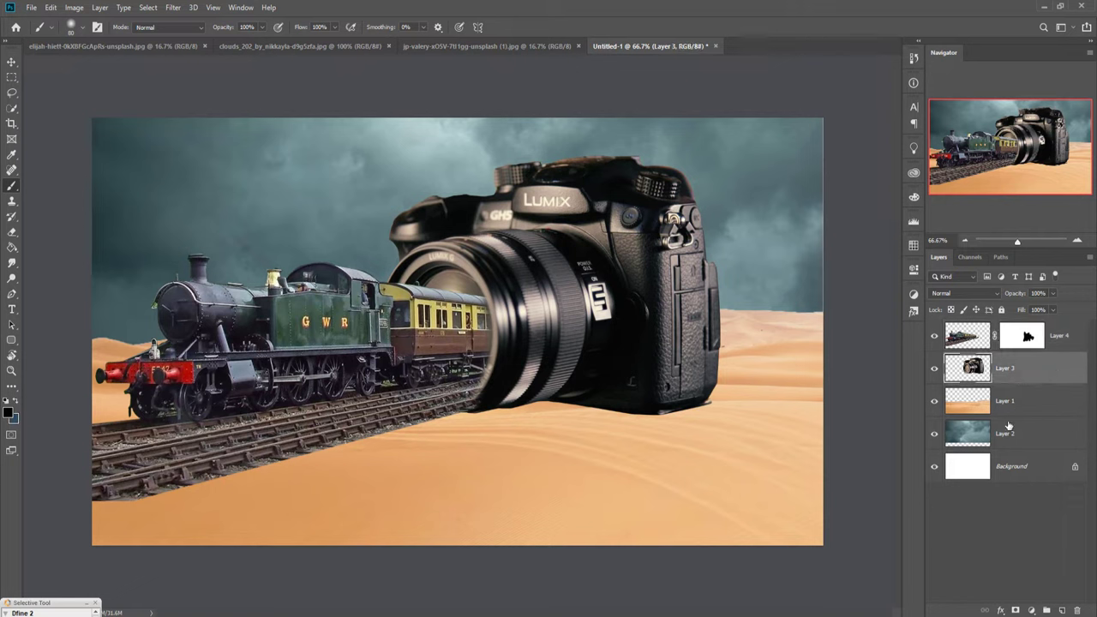
left_click(1015, 611)
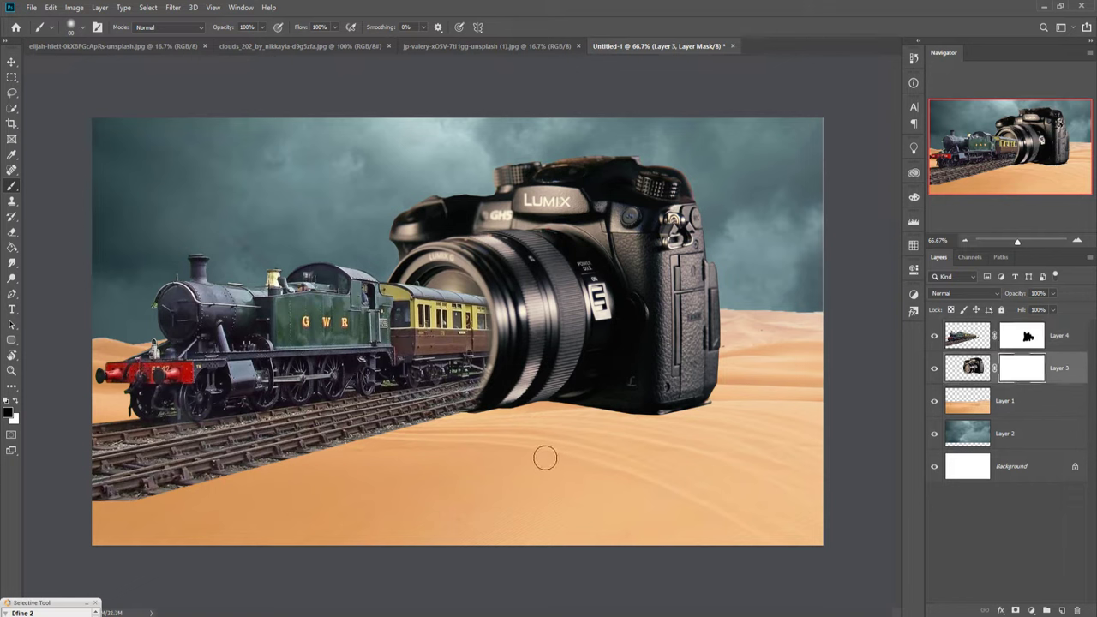
key("bracketright")
key("bracketright")
key("bracketright")
key("bracketright")
key("bracketright")
key("bracketleft")
key("bracketleft")
mouse_move(483, 468)
left_mouse_down()
mouse_move(669, 466)
mouse_move(582, 474)
mouse_move(657, 474)
mouse_move(762, 454)
mouse_move(728, 460)
mouse_move(729, 475)
left_mouse_up()
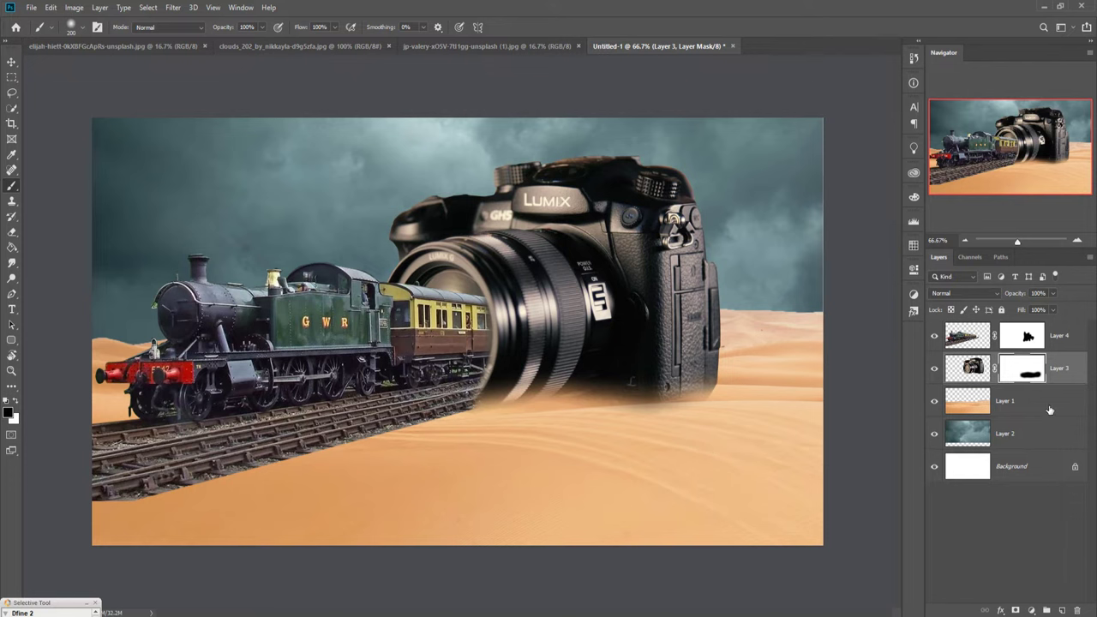
Paint the train mask with a smaller soft brush so the rails fade into the sand
left_click(1025, 339)
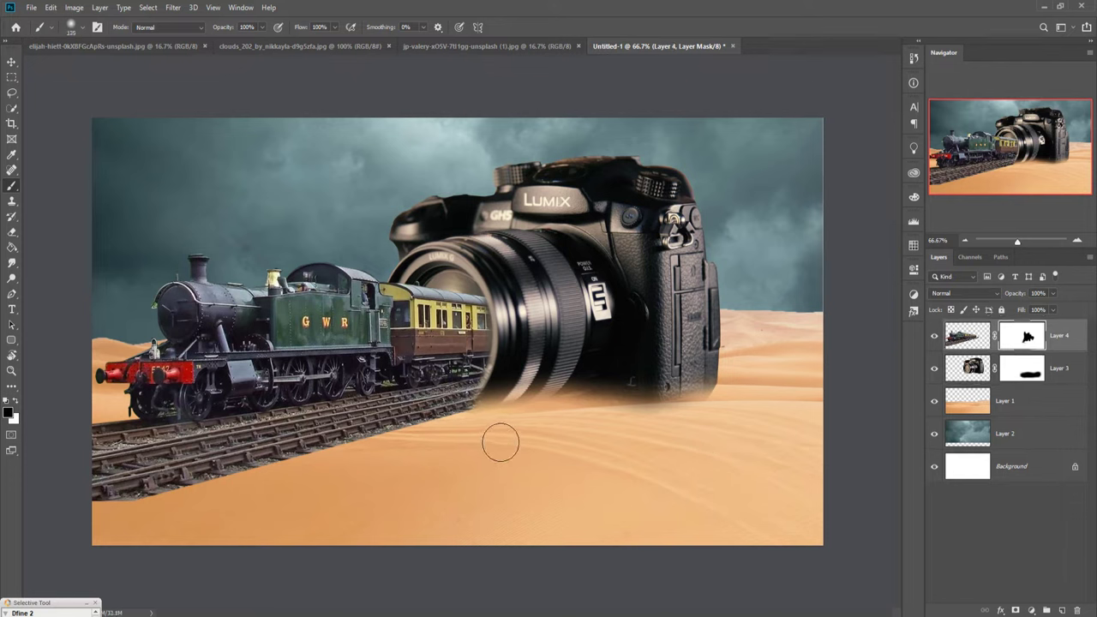
key("bracketleft")
mouse_move(482, 447)
left_mouse_down()
mouse_move(509, 442)
mouse_move(110, 540)
mouse_move(228, 515)
mouse_move(126, 525)
mouse_move(350, 482)
mouse_move(385, 429)
mouse_move(498, 451)
left_mouse_up()
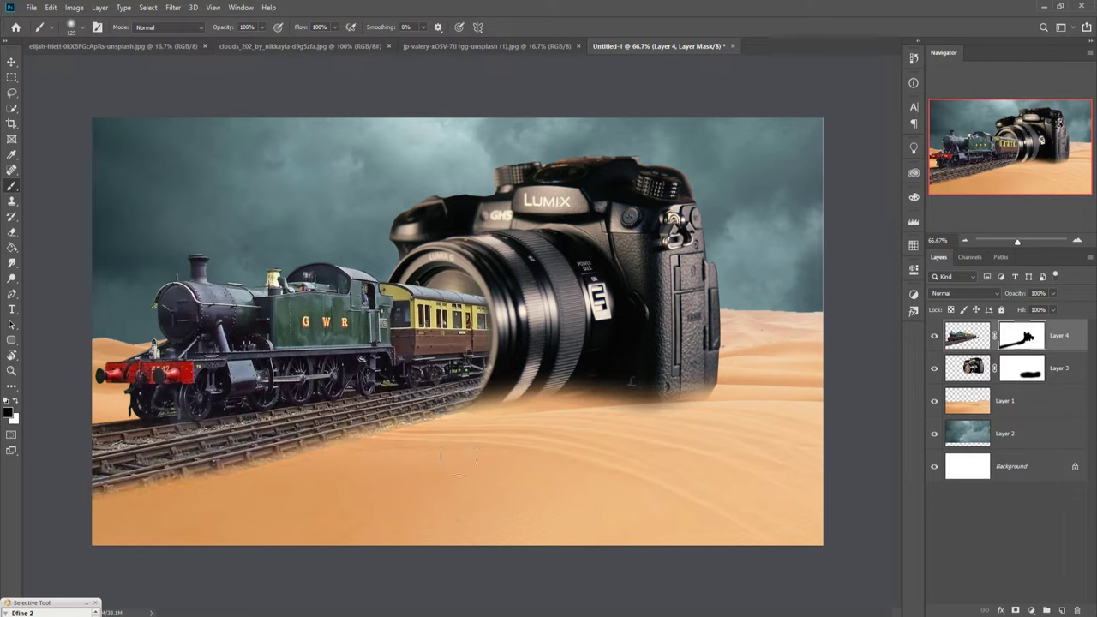
mouse_move(413, 470)
left_mouse_down()
mouse_move(203, 517)
mouse_move(457, 448)
left_mouse_up()
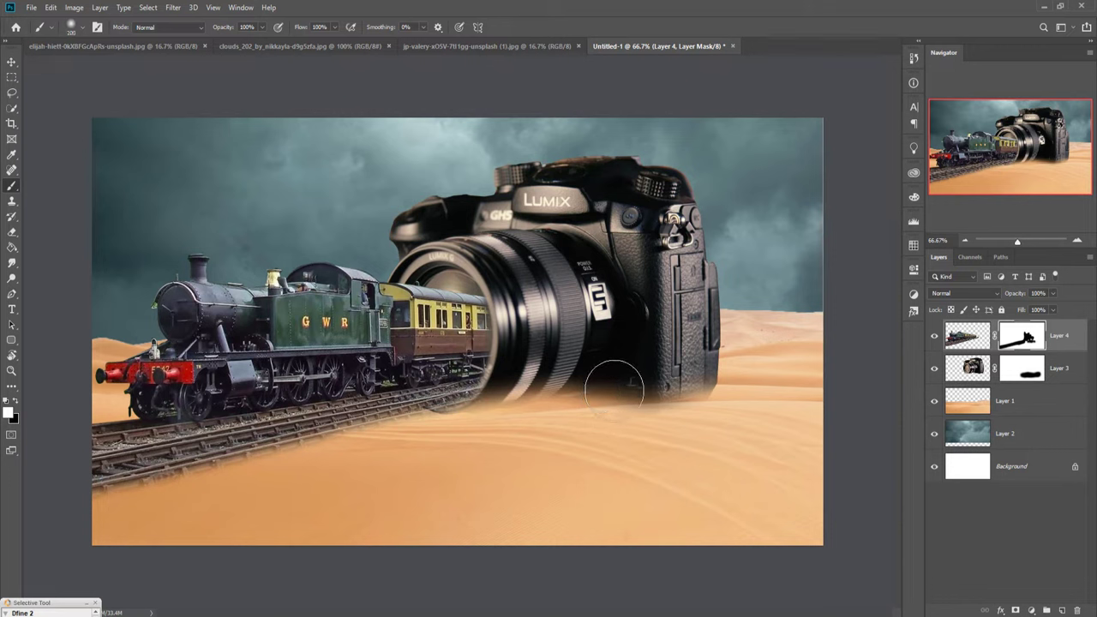
left_click_drag(608, 394, 677, 429)
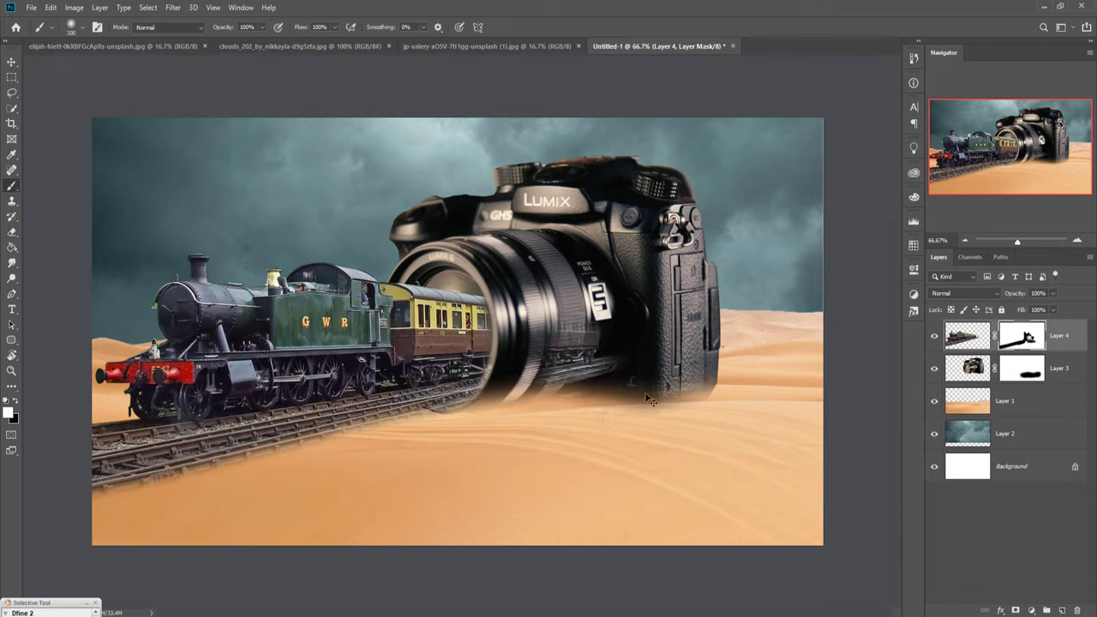
key("ctrl+z")
Paint along the camera mask's bottom edge to soften its base into the sand
left_click(1022, 369)
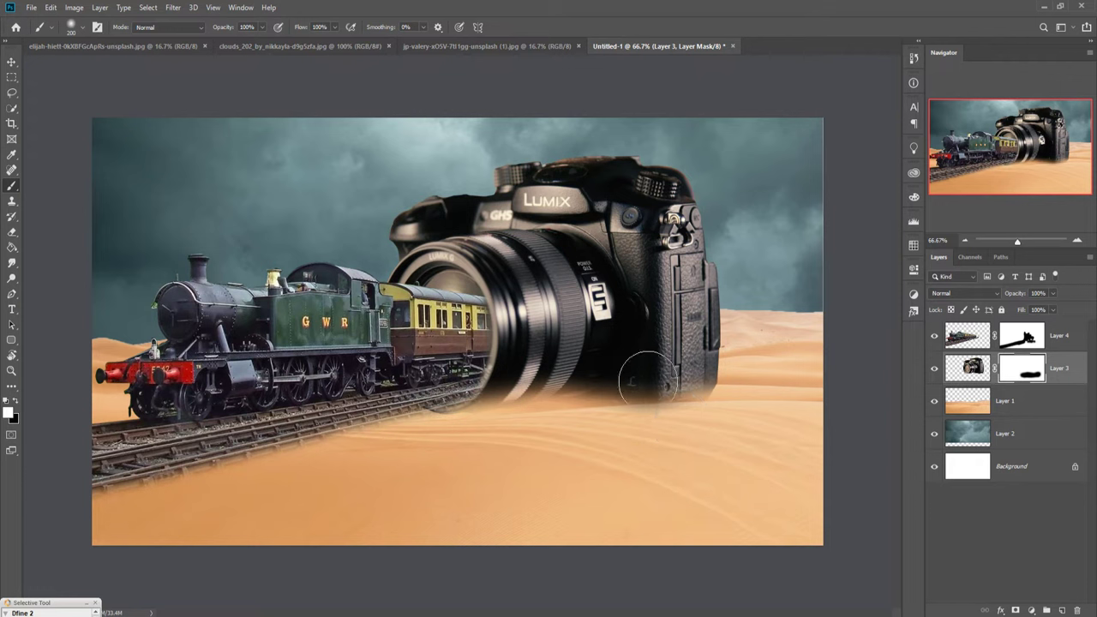
left_click_drag(649, 380, 514, 394)
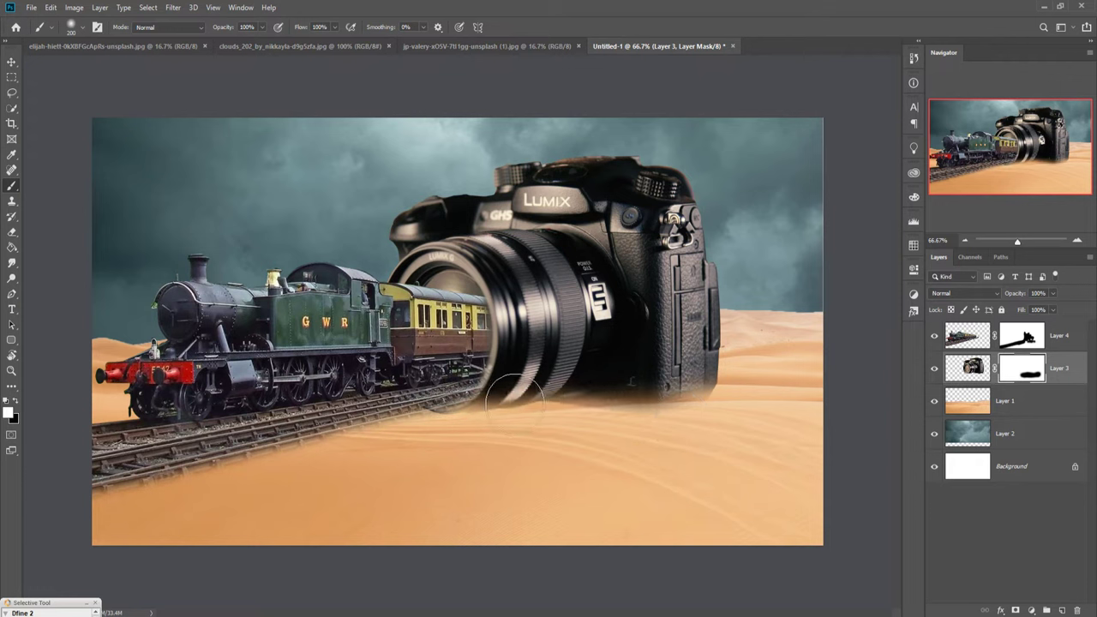
left_click(11, 62)
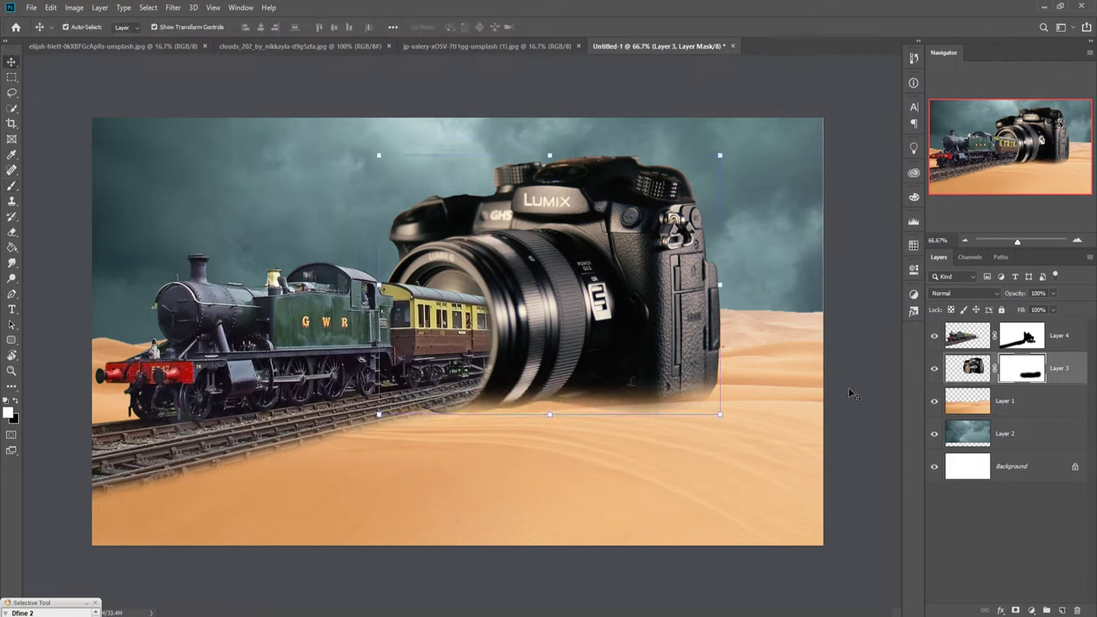
left_click(1040, 399)
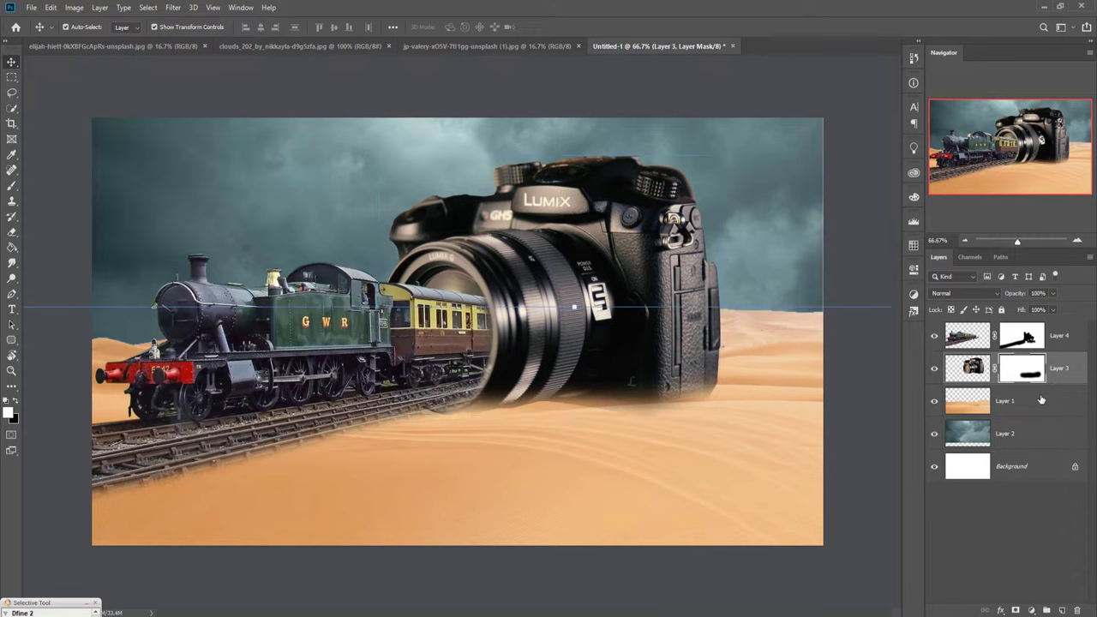
Paint a soft black blob under the lens on a new layer and stretch it wide
left_click(1064, 610)
left_click(12, 186)
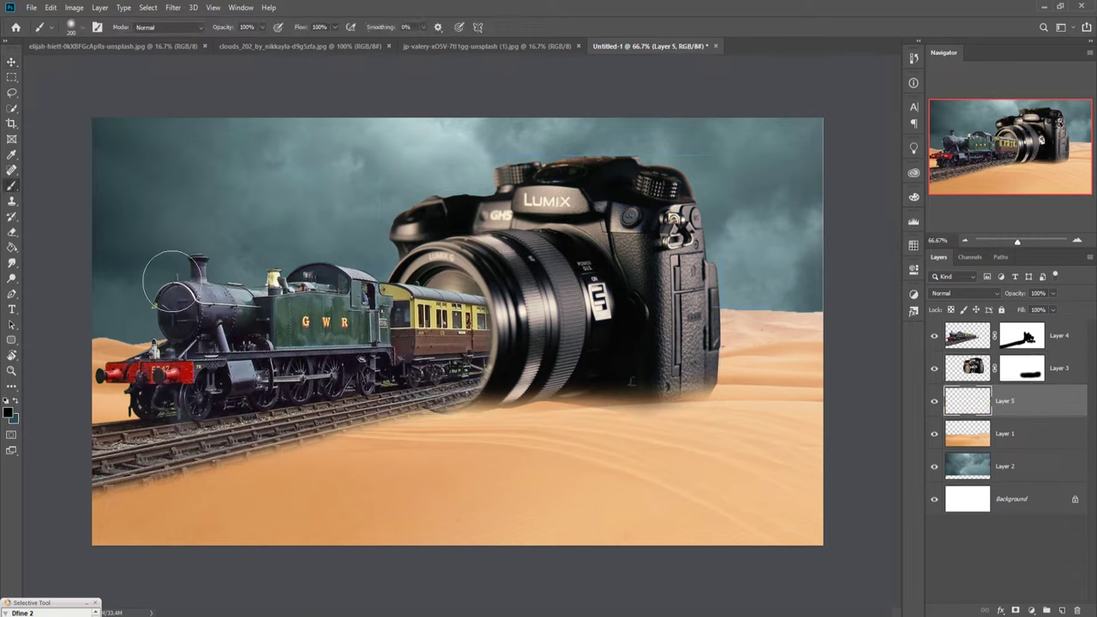
left_click(562, 410)
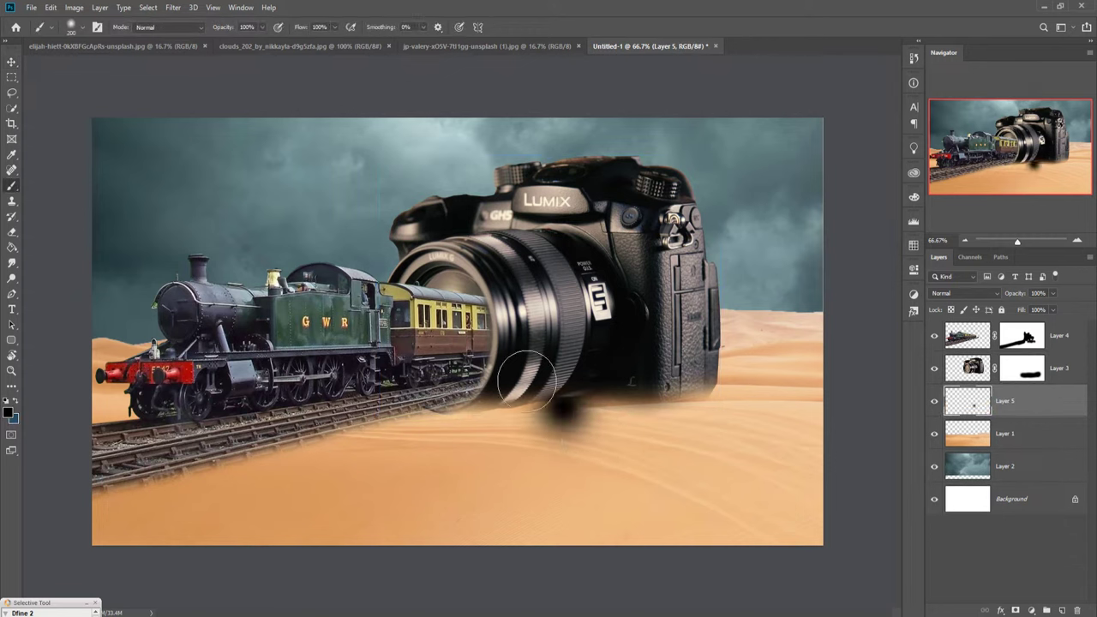
key("v")
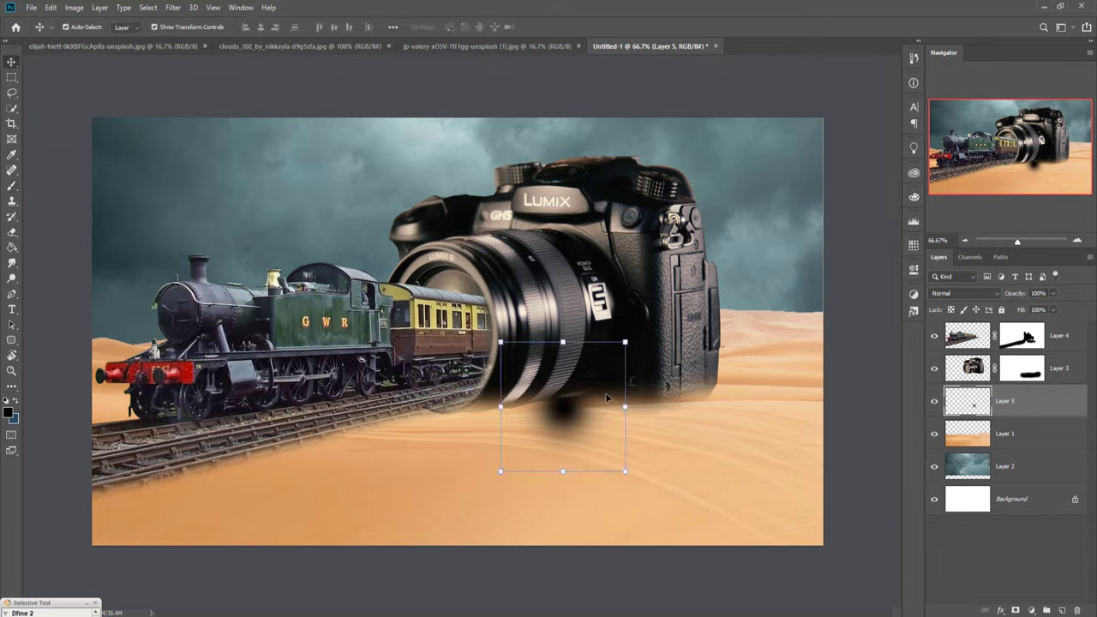
left_click_drag(631, 417, 1000, 408)
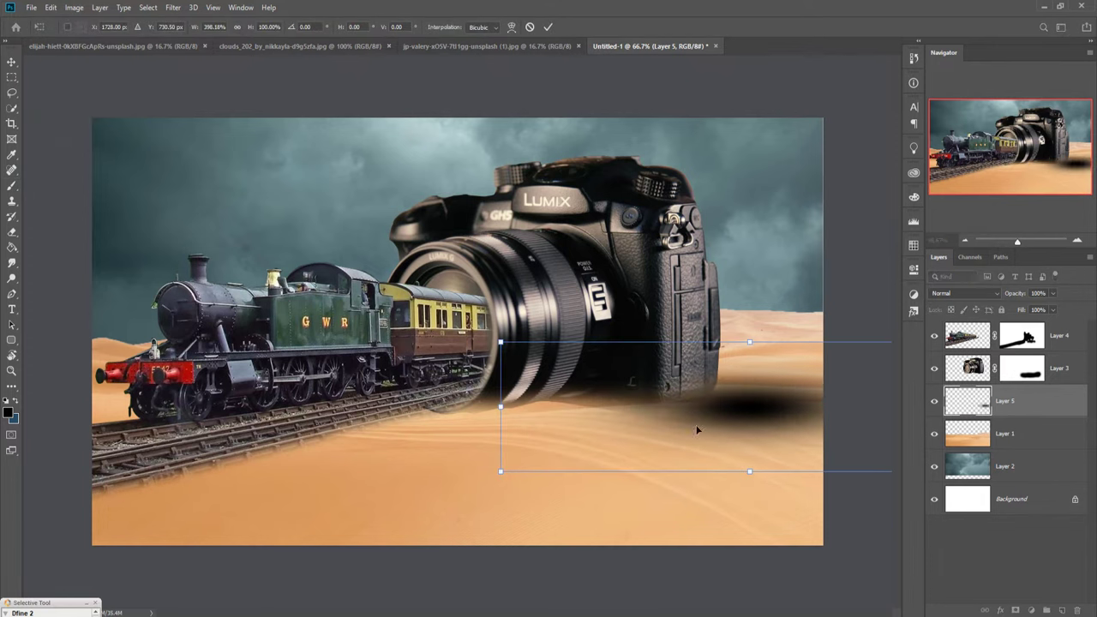
left_click_drag(503, 420, 100, 411)
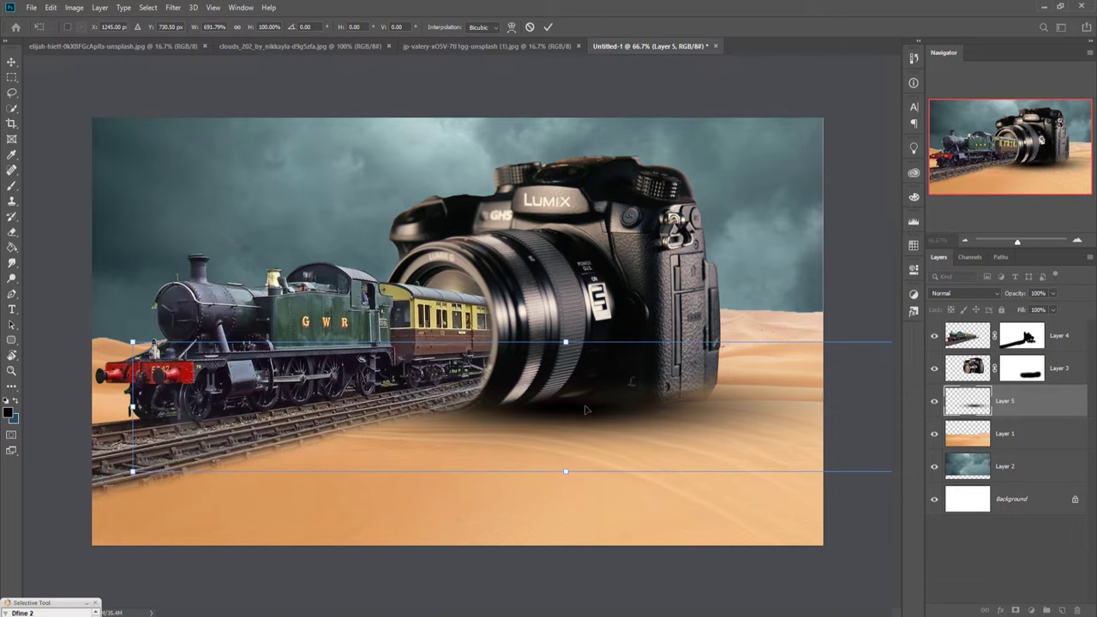
left_click_drag(591, 415, 528, 413)
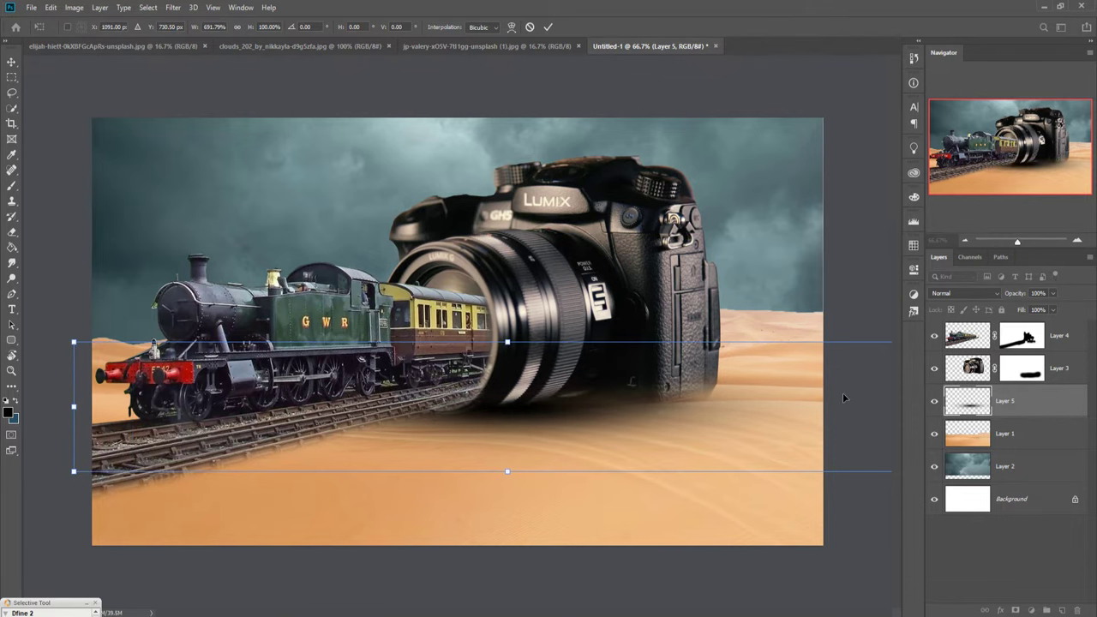
Widen the shadow to about 927% and nudge it up under the train and camera
key("ctrl+minus")
key("ctrl+minus")
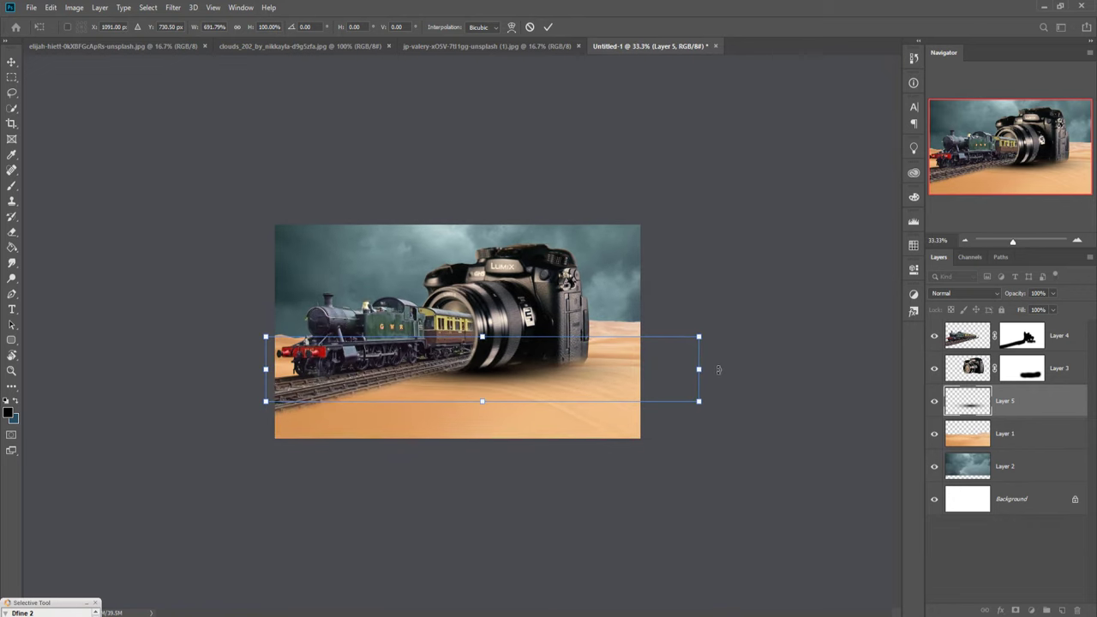
left_click_drag(699, 369, 855, 375)
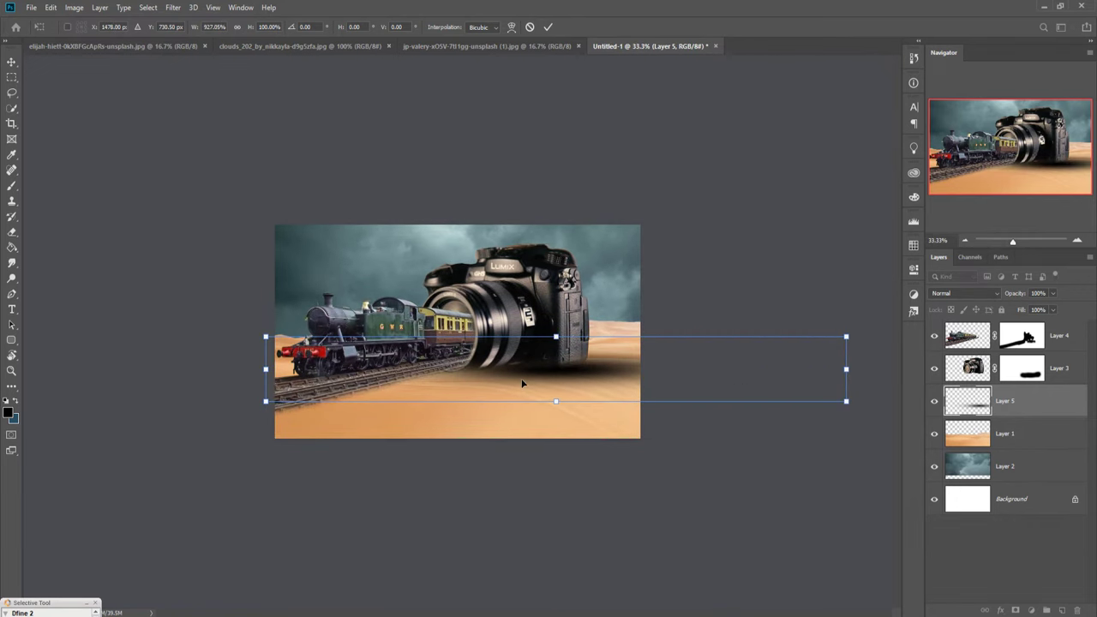
left_click_drag(600, 371, 563, 368)
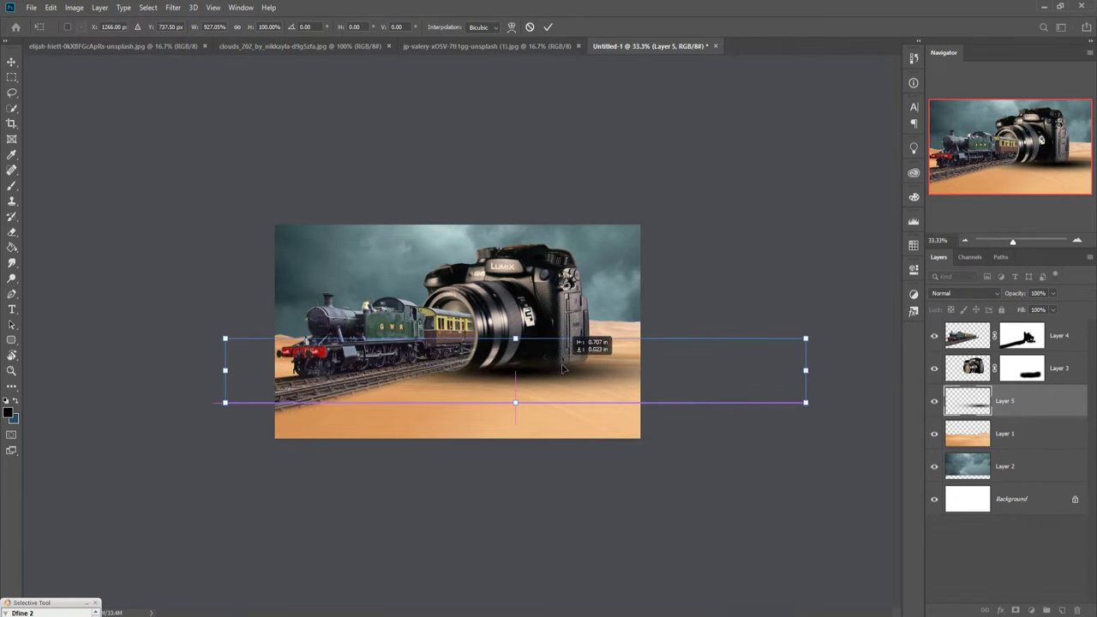
key("Up")
key("Up")
key("Up")
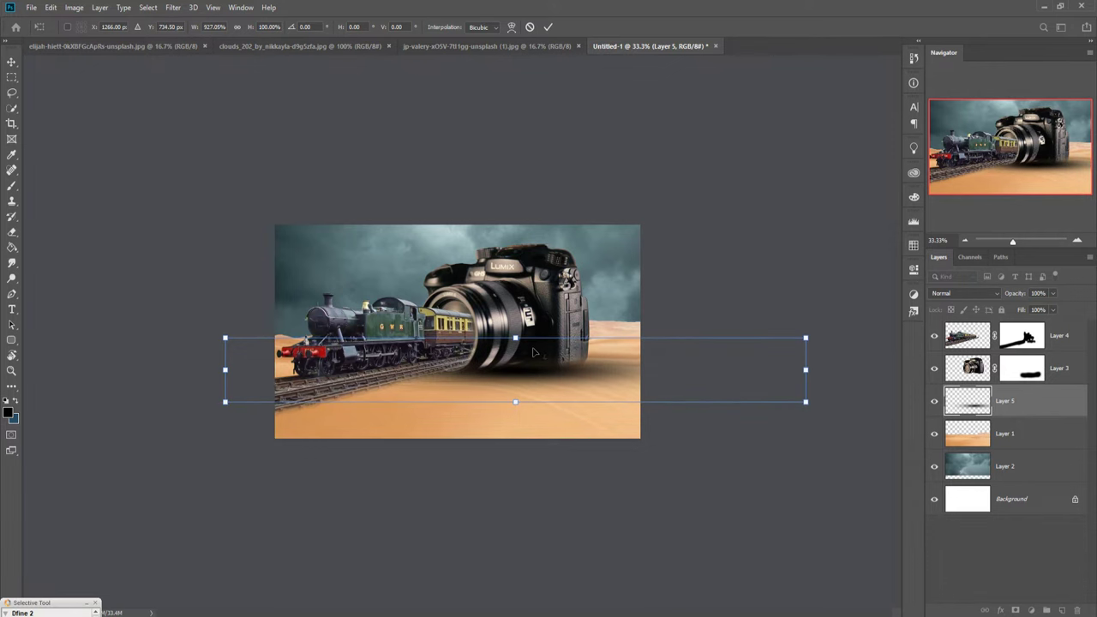
key("Up")
key("Up")
key("Up")
key("Left")
key("Left")
key("Left")
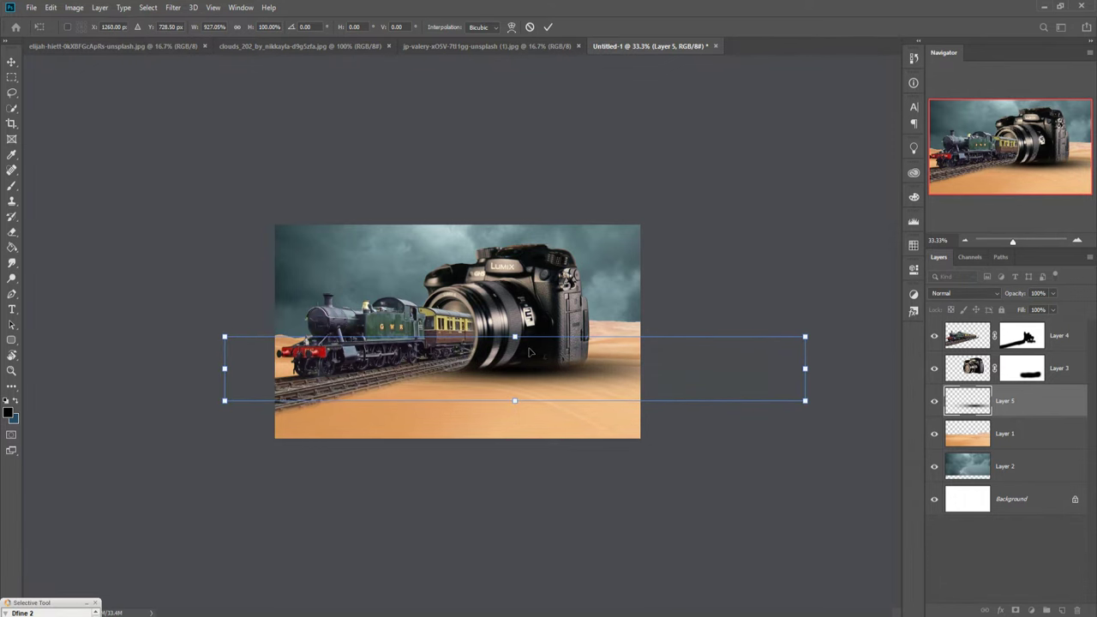
key("Up")
key("Up")
key("Up")
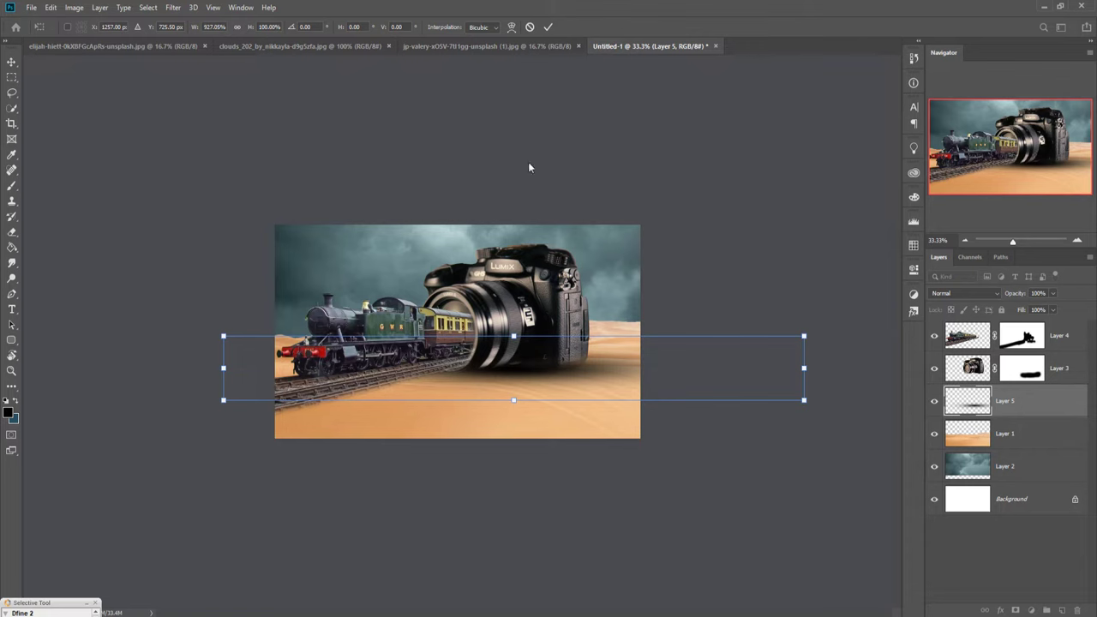
left_click(548, 27)
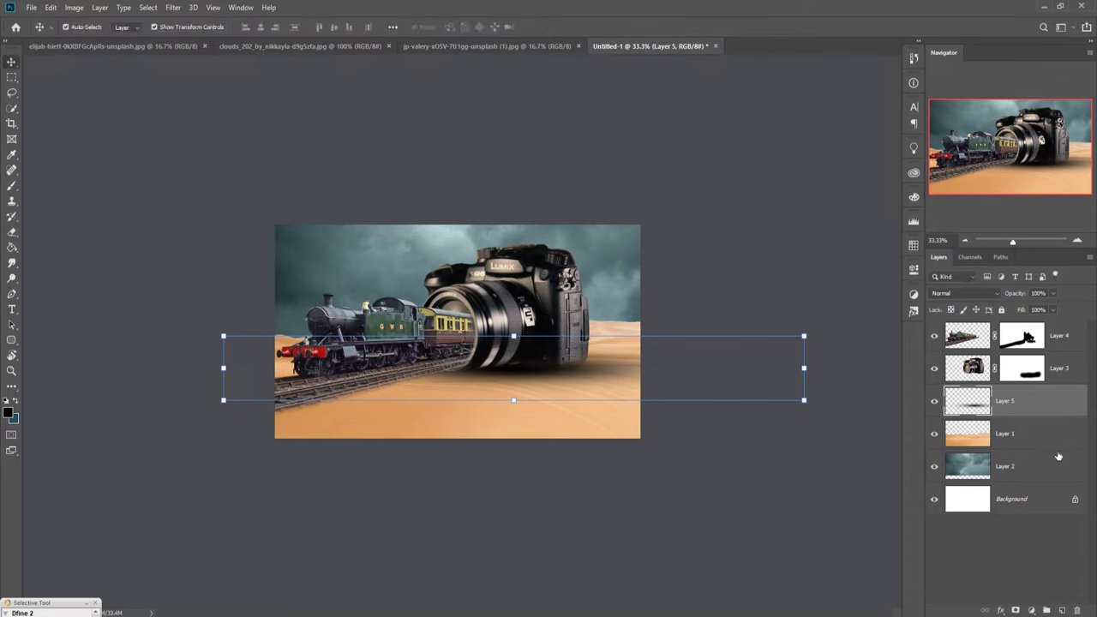
right_click(1047, 403)
Duplicate the shadow as Layer 5 copy, rotate it about -8.5° and place it under the tracks
left_click(922, 176)
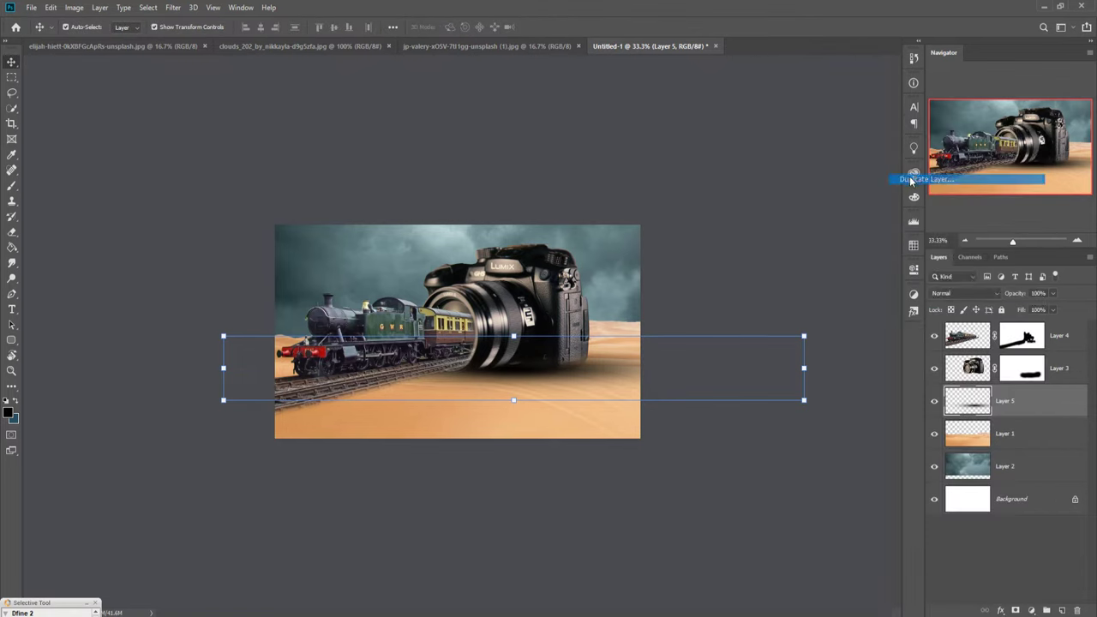
left_click(644, 175)
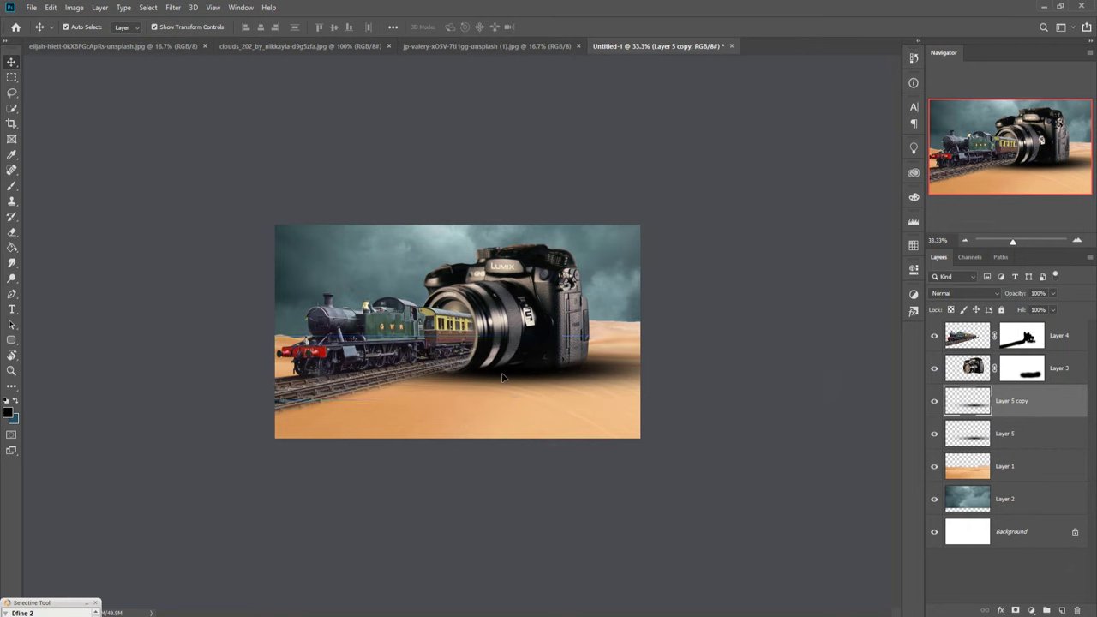
left_click_drag(503, 377, 325, 393)
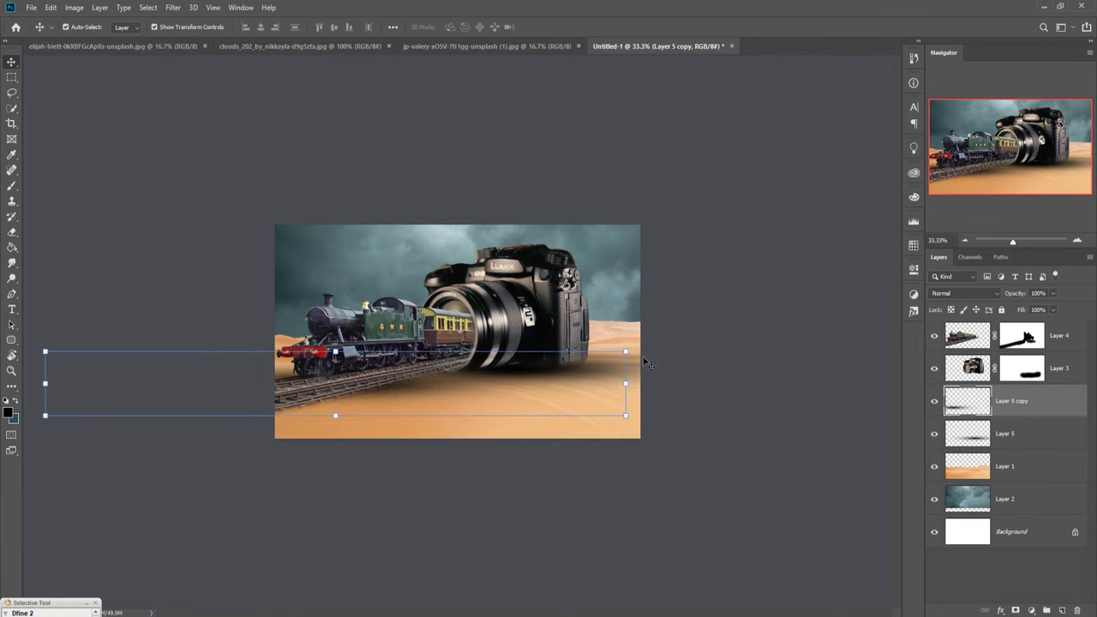
mouse_move(643, 345)
left_mouse_down()
mouse_move(582, 329)
mouse_move(592, 338)
left_mouse_up()
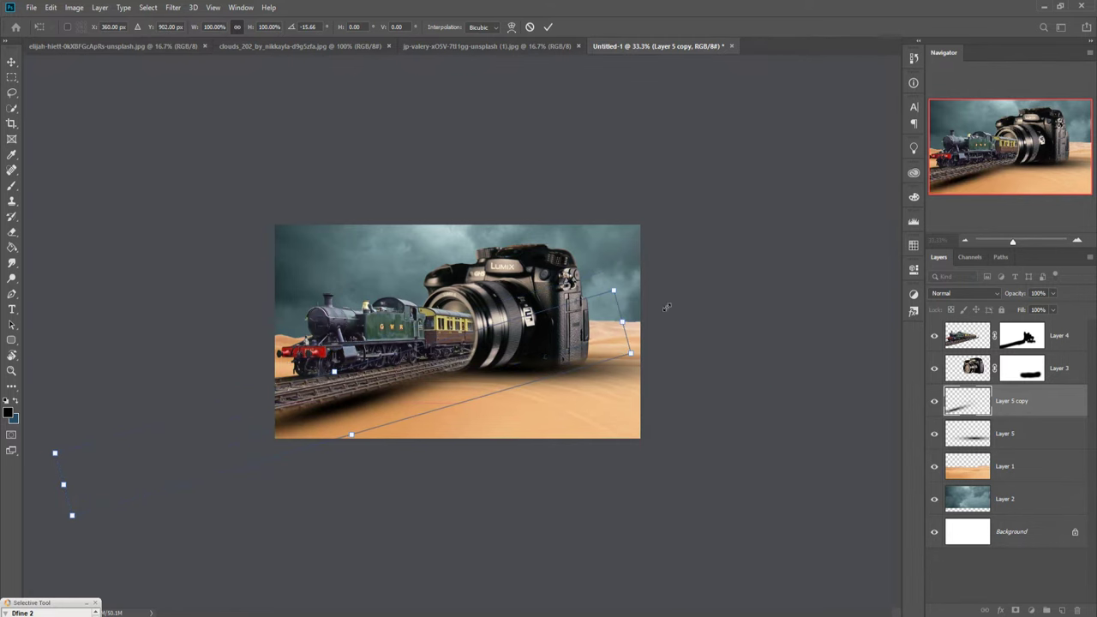
left_click_drag(632, 286, 661, 311)
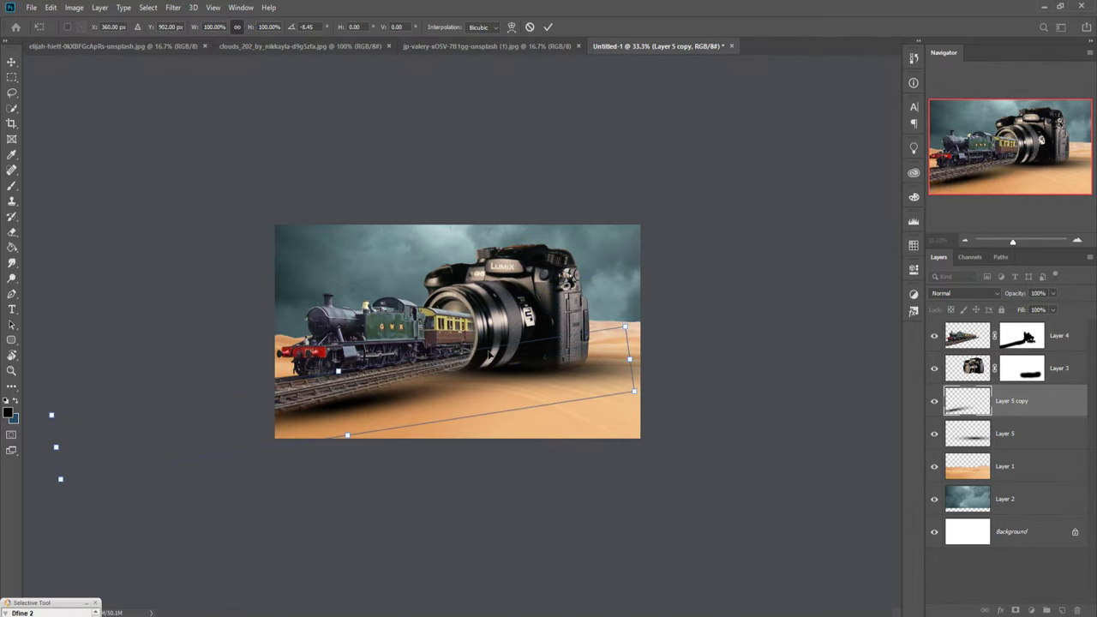
left_click_drag(418, 401, 463, 376)
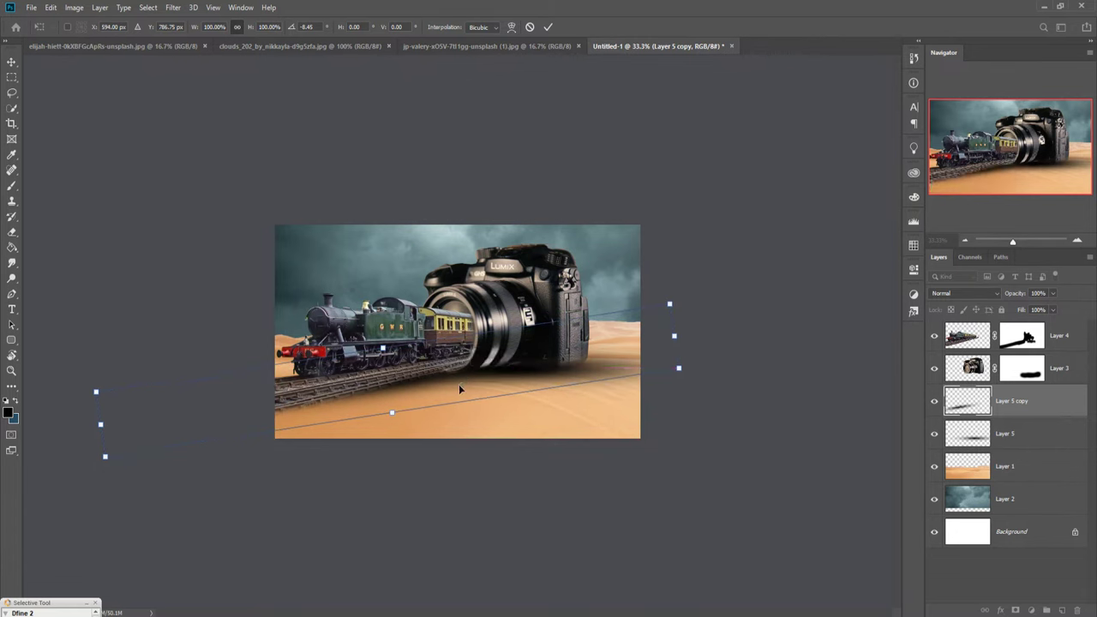
left_click(549, 28)
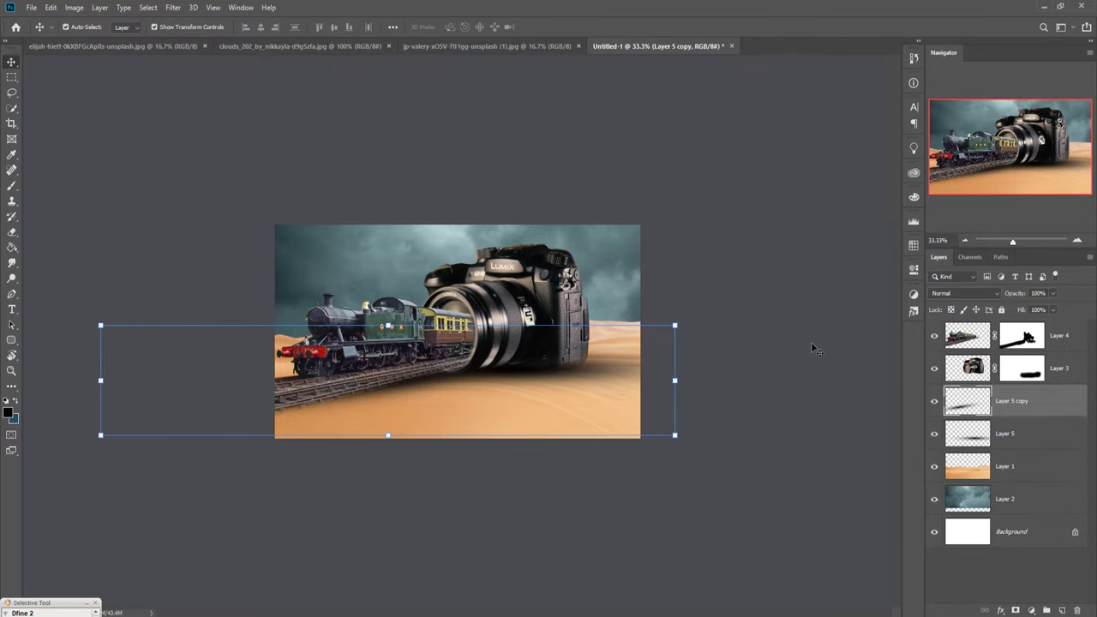
key("ctrl+plus")
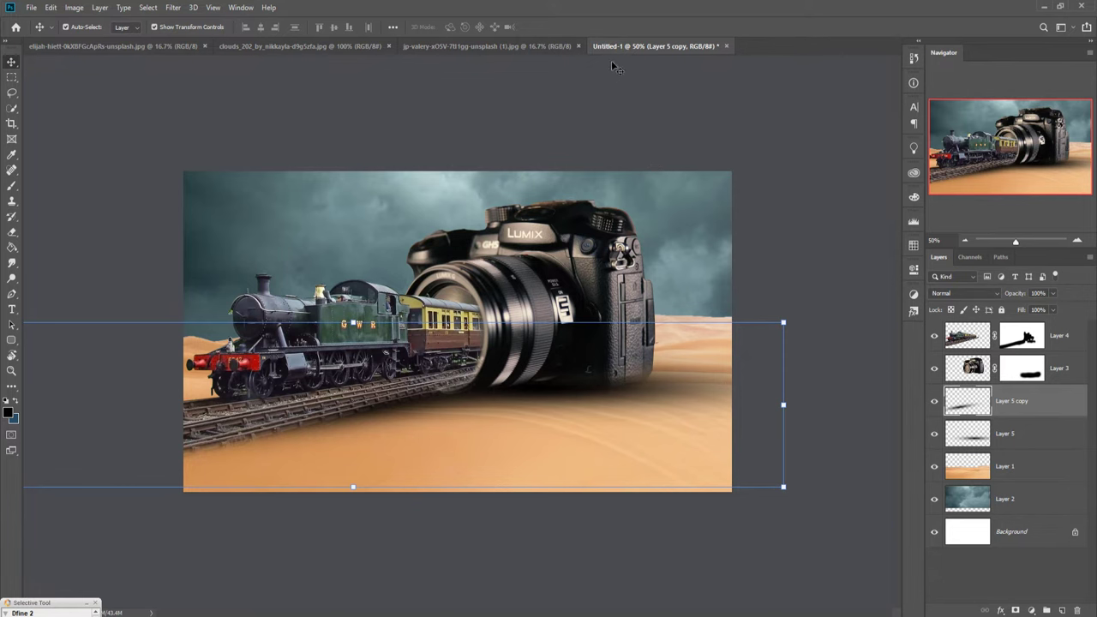
Quick-select the backpacker's head, jacket, backpack and body on the subway photo
left_click(470, 45)
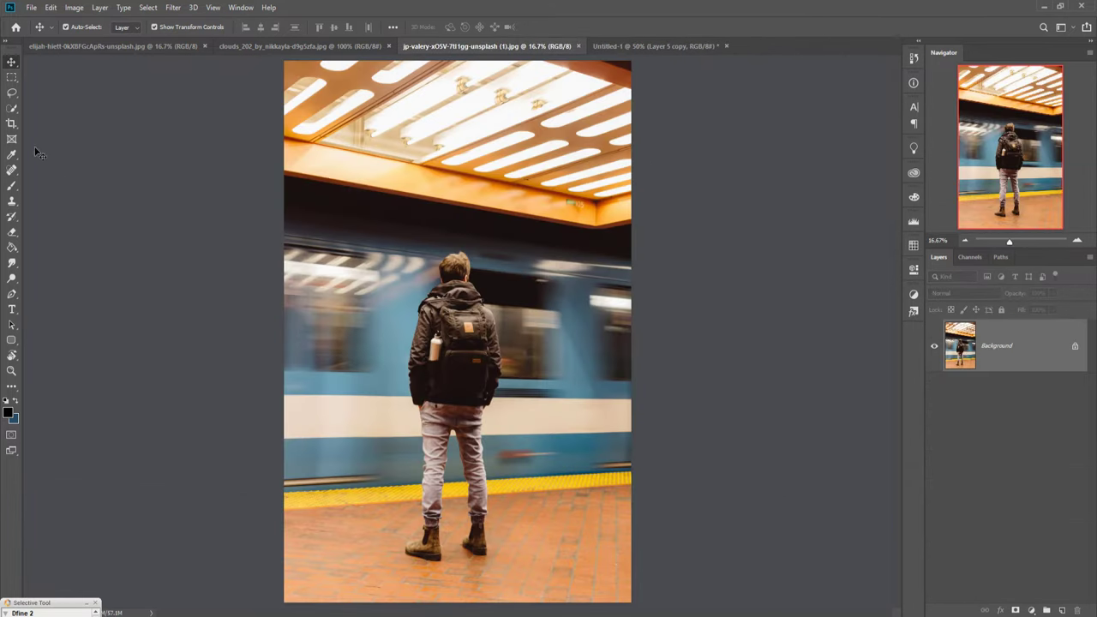
left_click(12, 109)
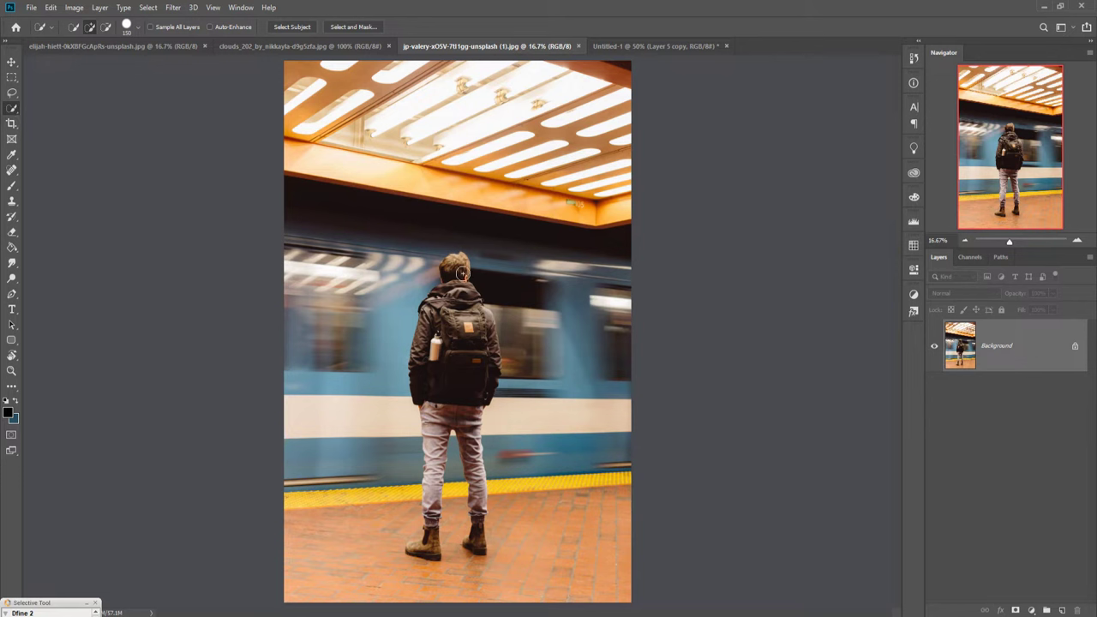
mouse_move(461, 301)
left_mouse_down()
mouse_move(489, 329)
mouse_move(498, 361)
left_mouse_up()
mouse_move(481, 429)
left_mouse_down()
mouse_move(534, 421)
mouse_move(513, 408)
mouse_move(510, 448)
left_mouse_up()
Refine the selection: drop the train stripe, add legs and boots, remove the gap between legs
left_click(107, 27)
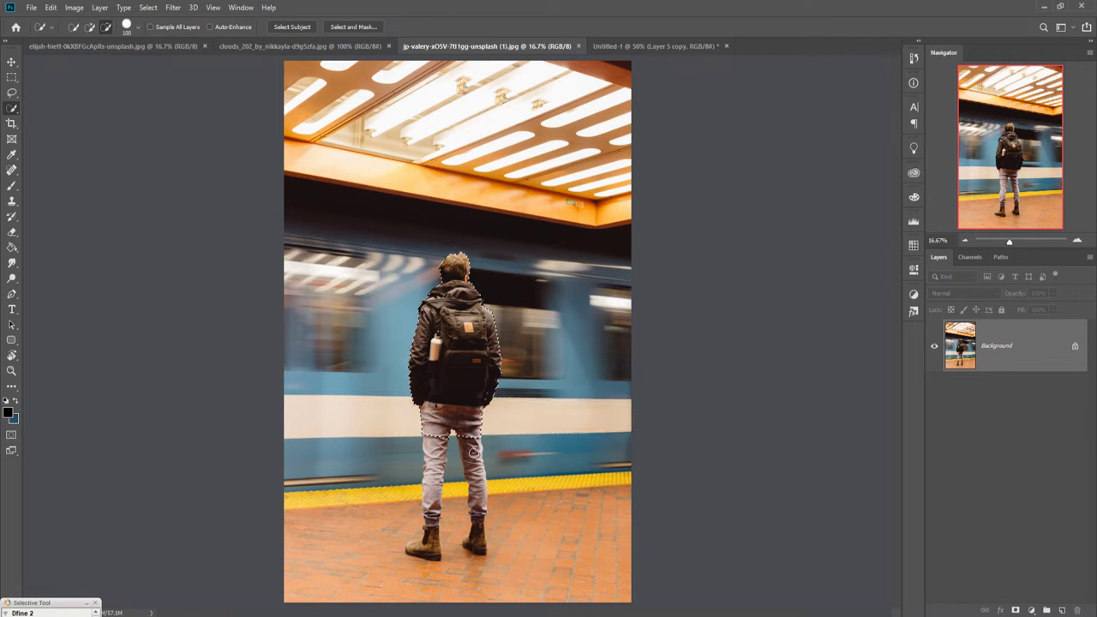
key("bracketleft")
key("bracketleft")
key("bracketleft")
left_click(89, 27)
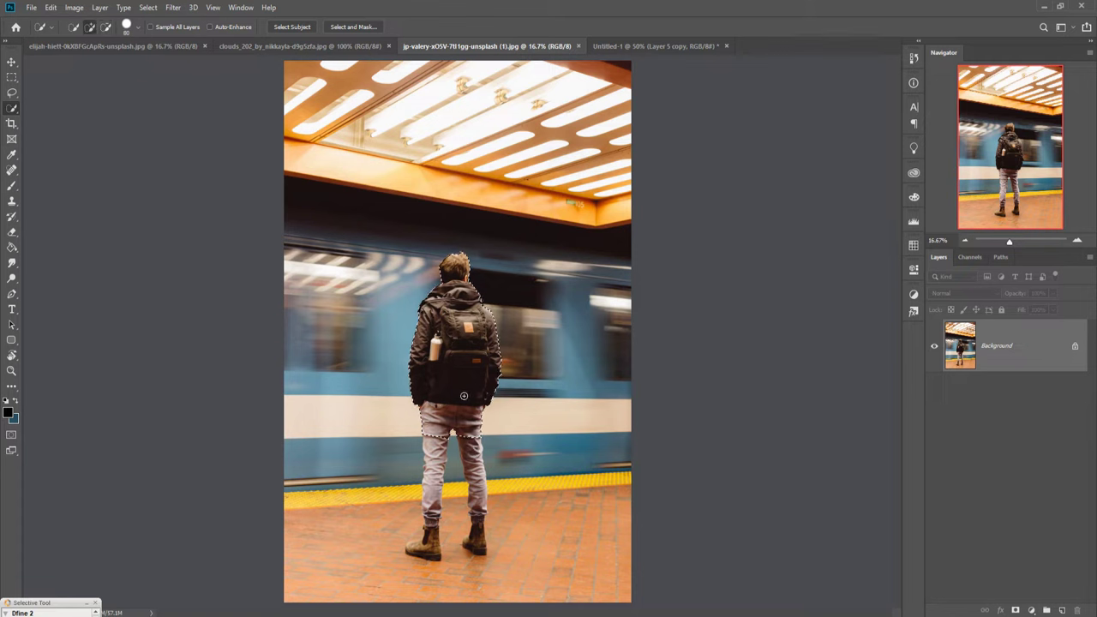
key("bracketleft")
mouse_move(454, 435)
left_mouse_down()
mouse_move(438, 446)
mouse_move(474, 476)
mouse_move(424, 553)
left_mouse_up()
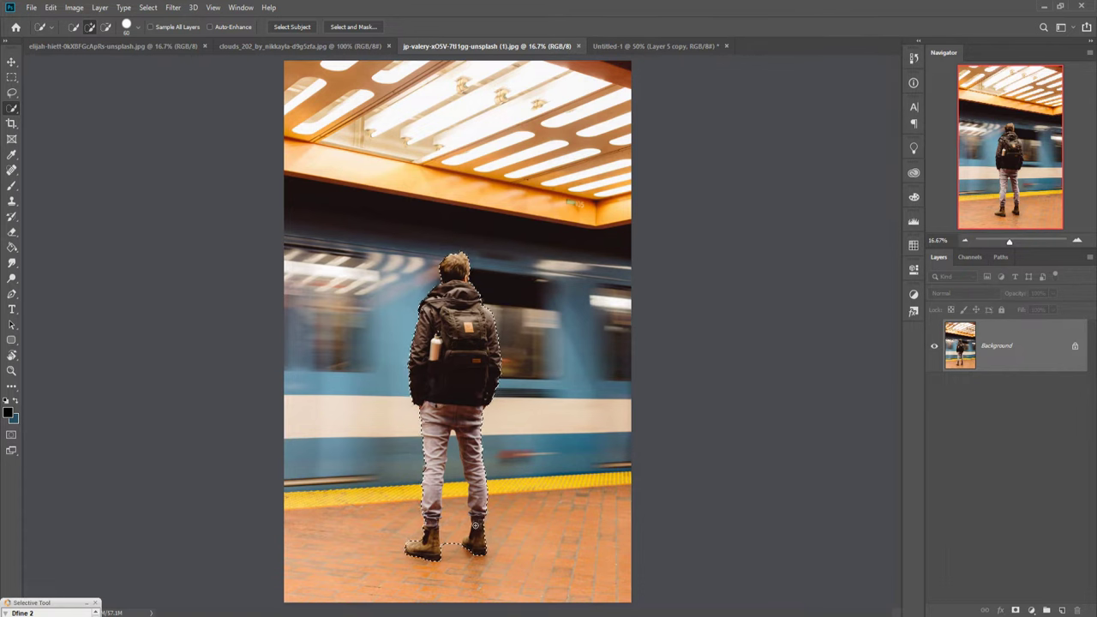
left_click(106, 27)
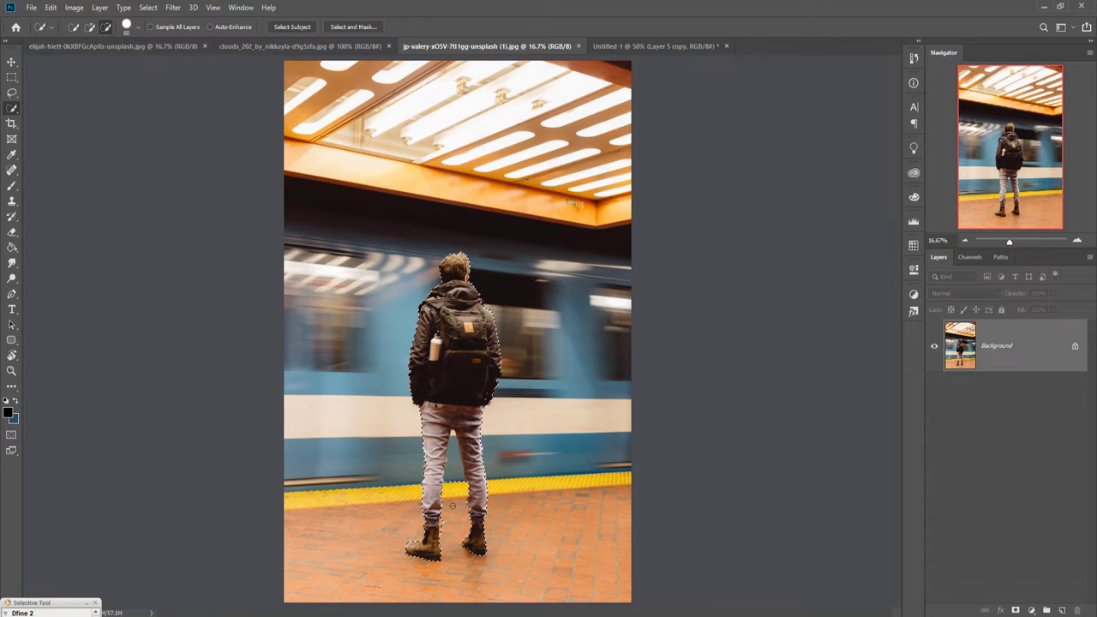
left_click_drag(451, 543, 457, 465)
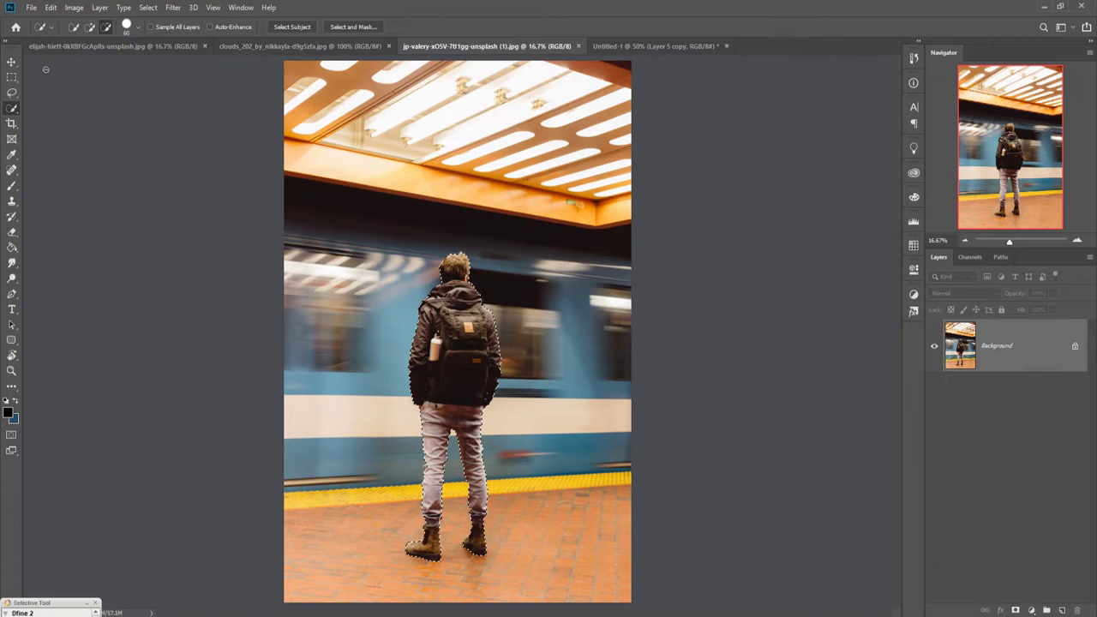
Bring the cut-out backpacker into Untitled-1 as Layer 6, above the train and camera
key("v")
left_click_drag(456, 46, 456, 61)
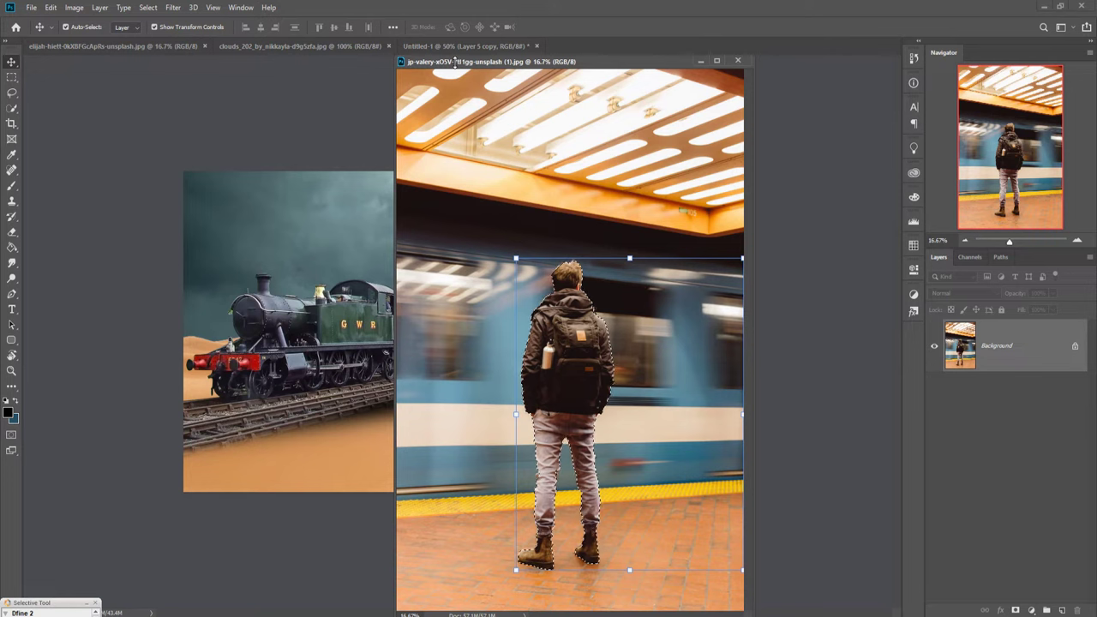
left_click_drag(458, 68, 755, 105)
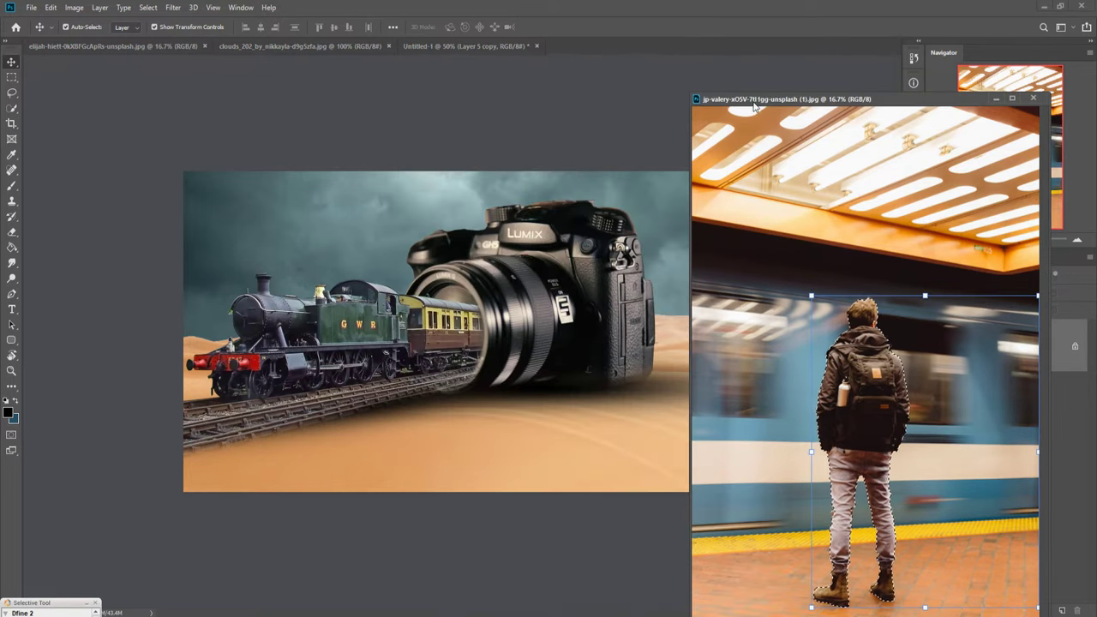
left_click_drag(857, 386, 575, 406)
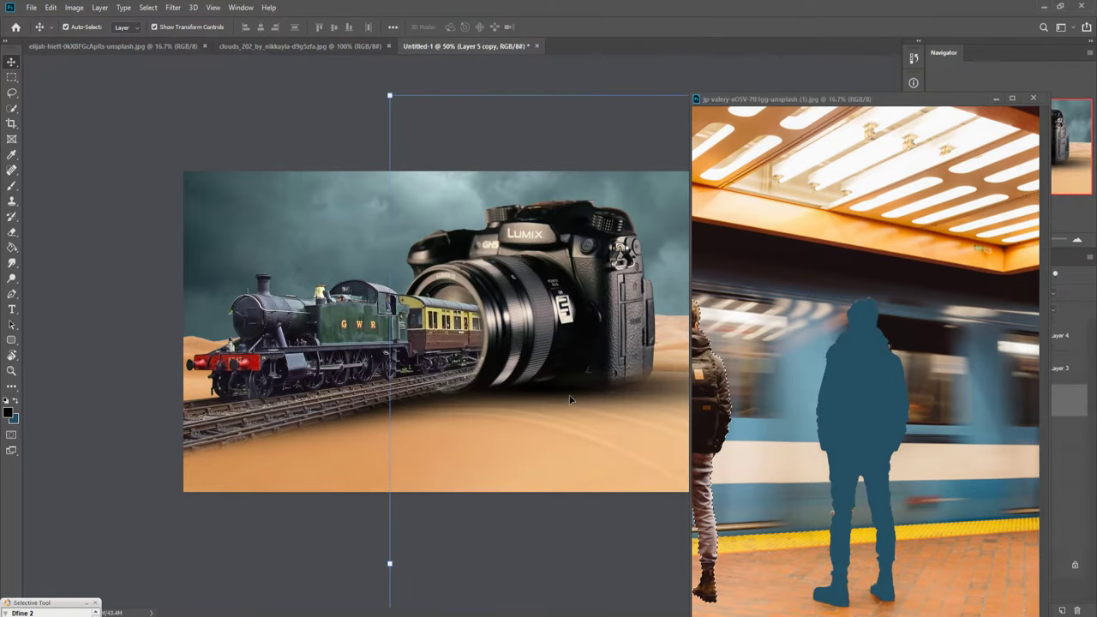
left_click(994, 98)
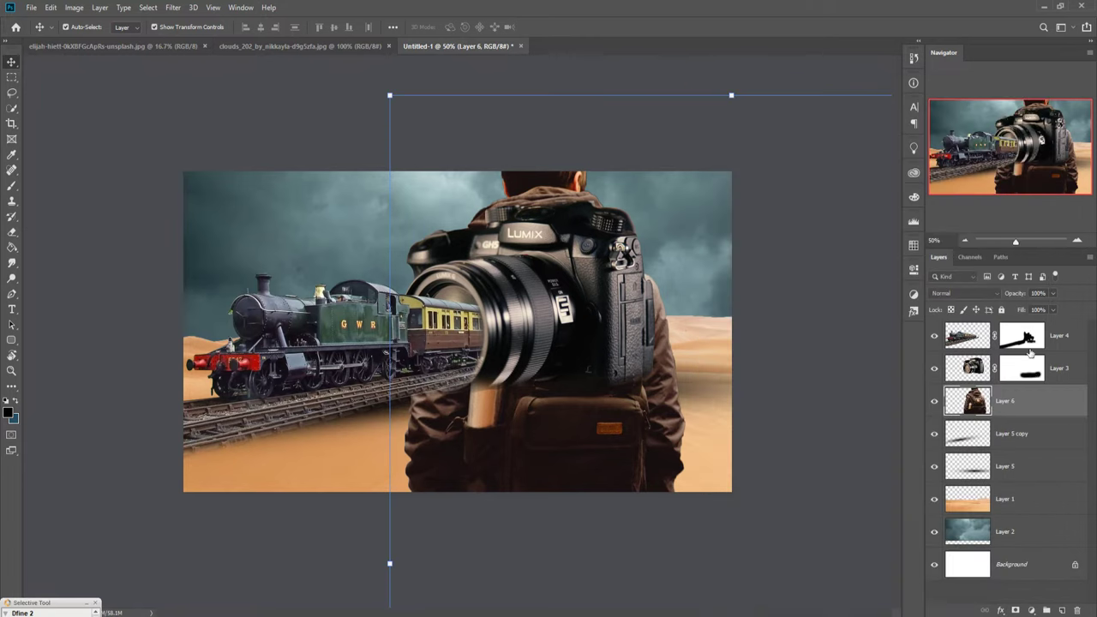
left_click_drag(1039, 401, 1041, 327)
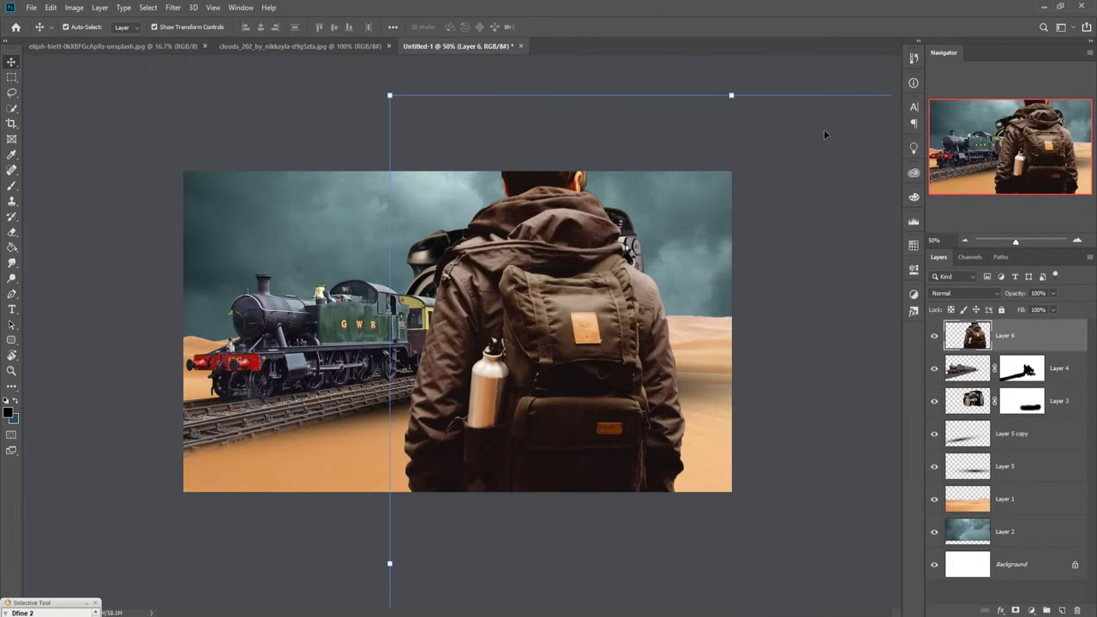
Scale the backpacker to about 10.53% and stand him on the sand before the camera
left_click_drag(737, 99, 729, 441)
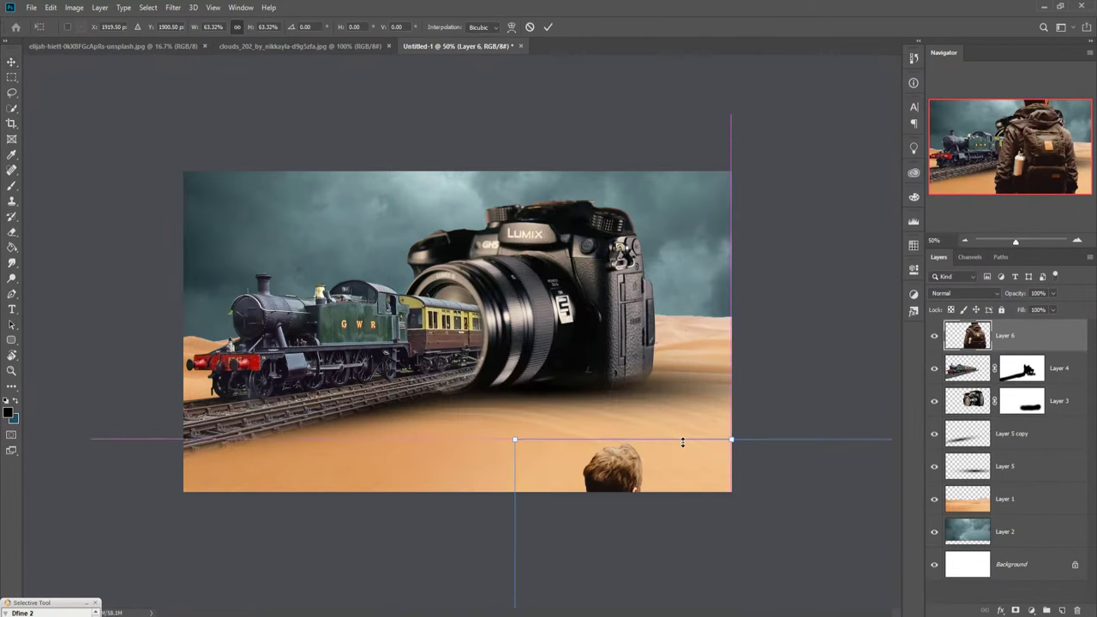
left_click_drag(600, 463, 488, 163)
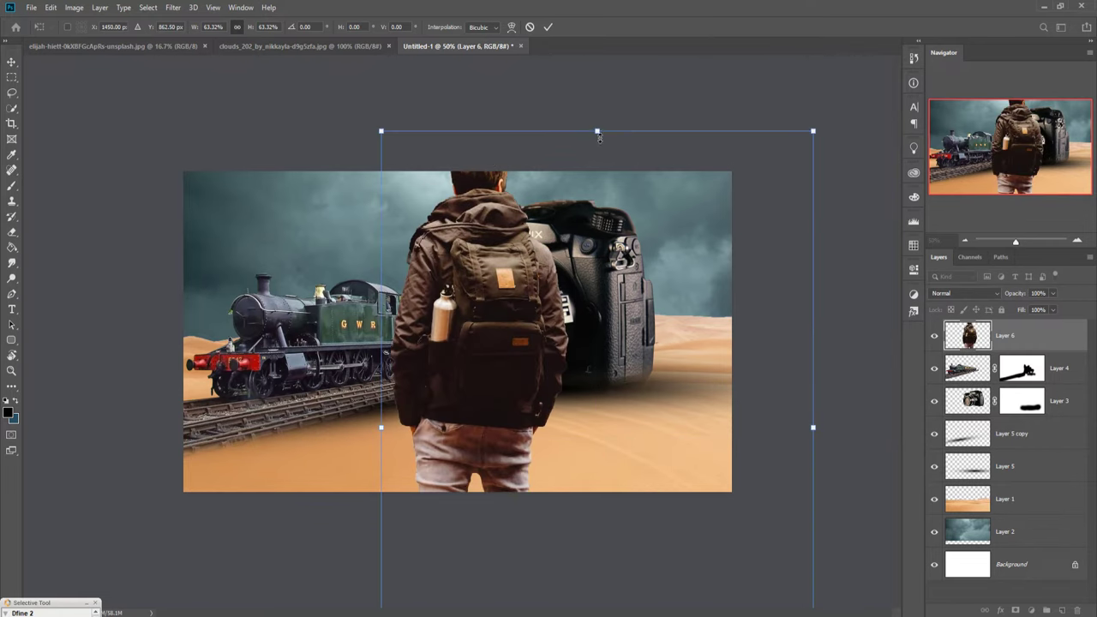
mouse_move(597, 132)
left_mouse_down()
mouse_move(597, 444)
mouse_move(584, 239)
mouse_move(619, 374)
left_mouse_up()
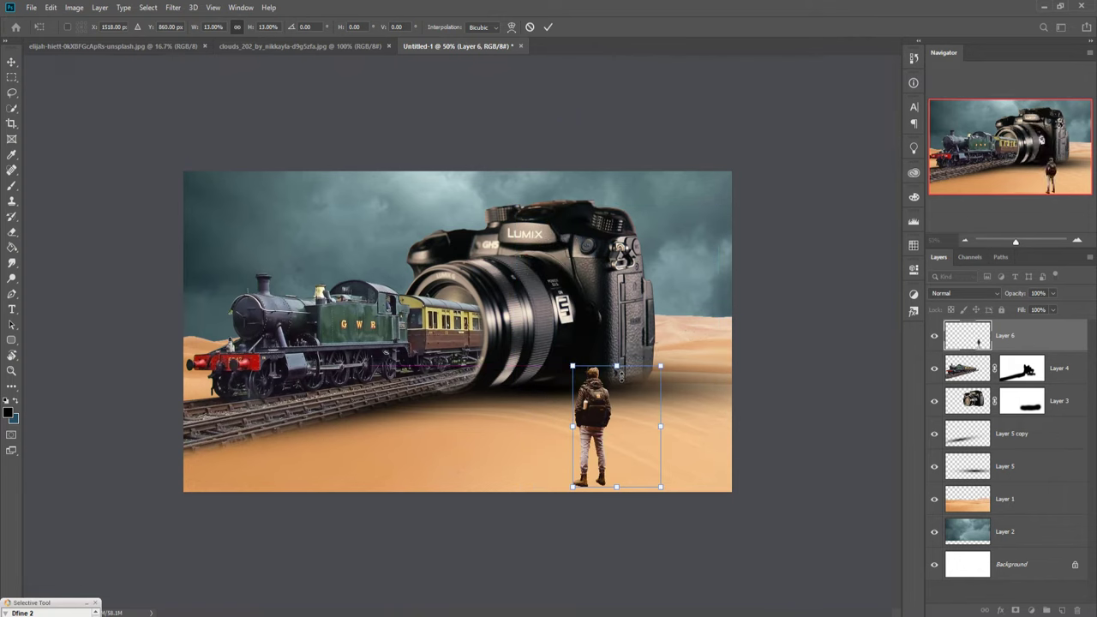
left_click_drag(602, 420, 556, 405)
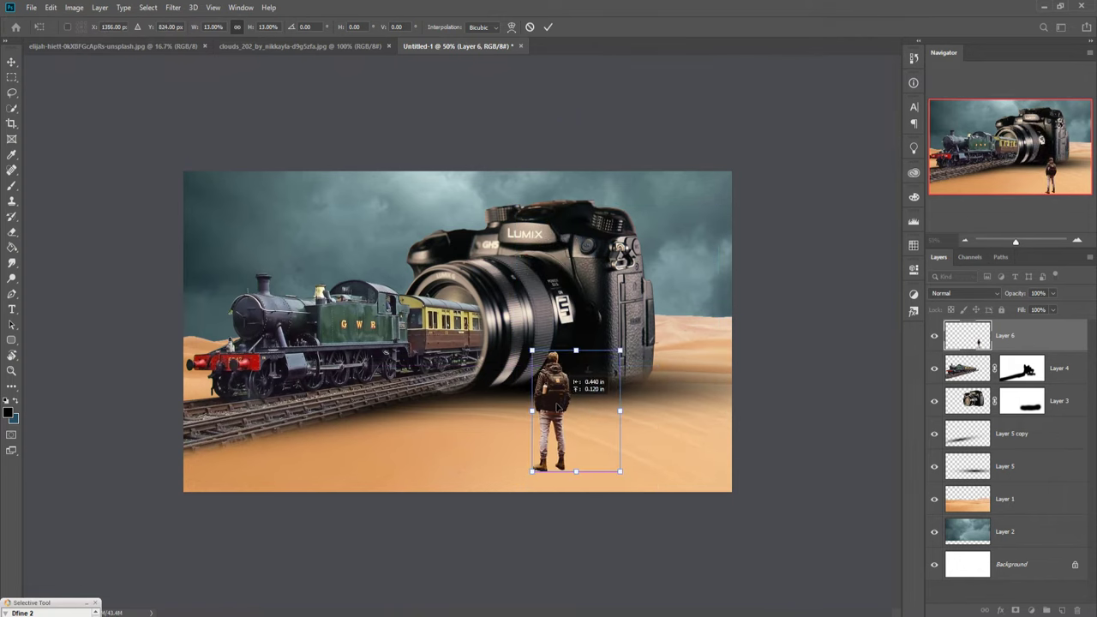
mouse_move(576, 351)
left_mouse_down()
mouse_move(574, 385)
mouse_move(544, 415)
left_mouse_up()
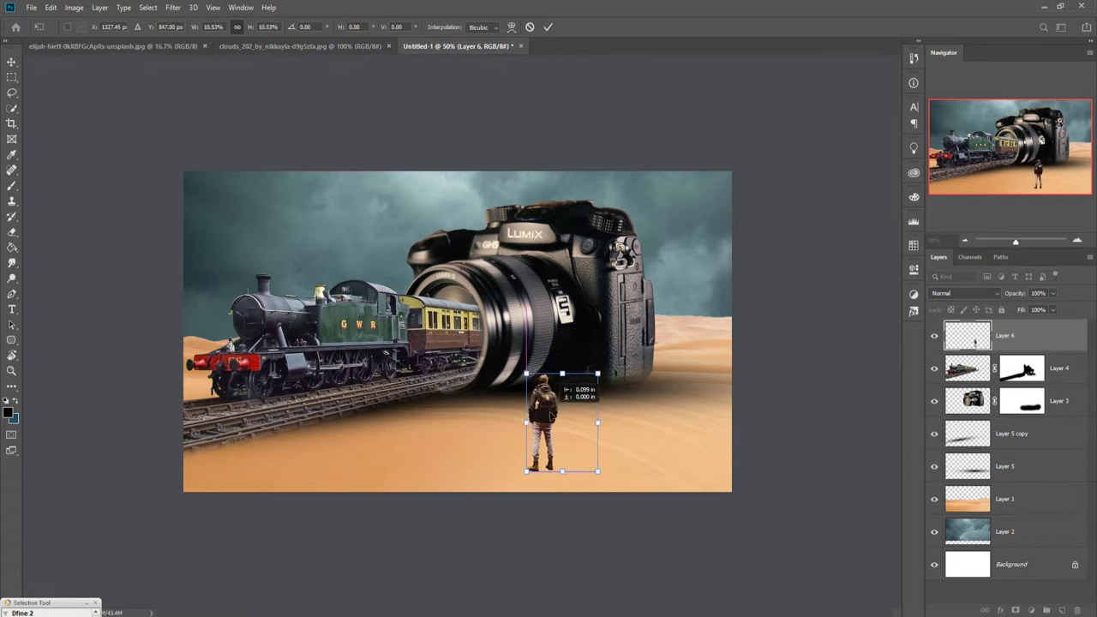
left_click(552, 28)
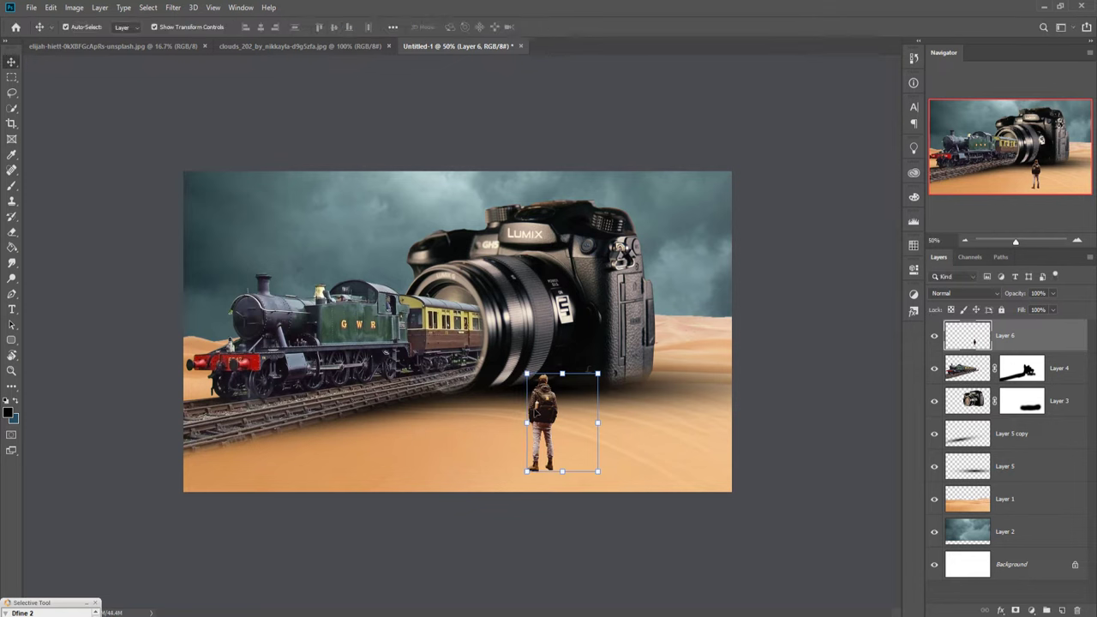
left_click(1065, 377)
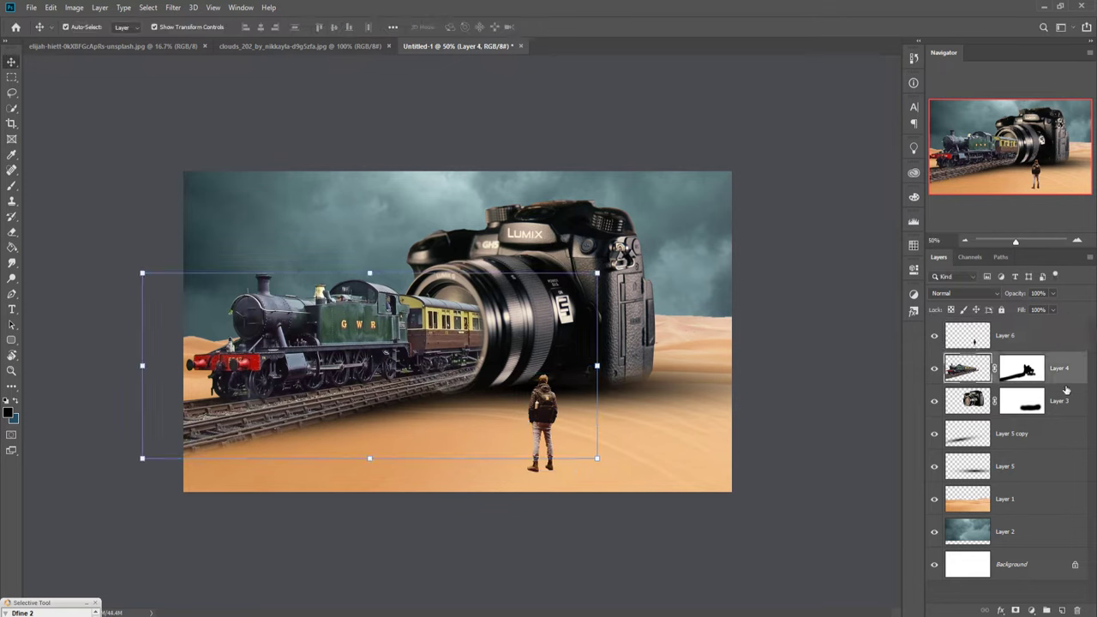
Paint a small black dab at the man's feet on a new layer, then stretch and flatten it
left_click(1062, 610)
left_click(12, 185)
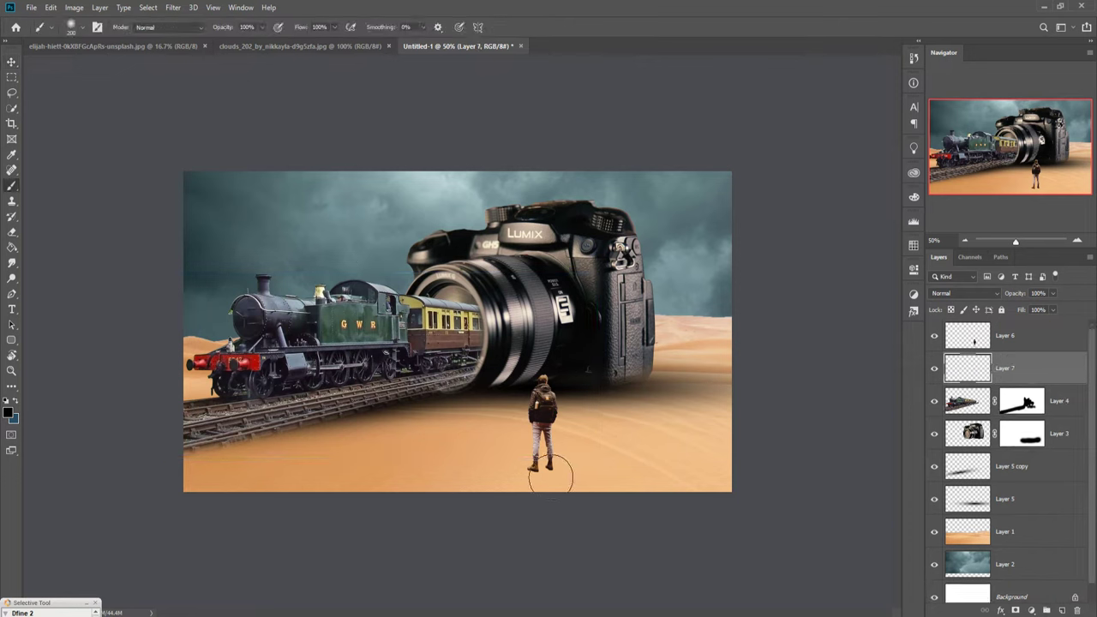
key("bracketleft")
key("bracketleft")
key("bracketleft")
left_click(534, 468)
left_click(12, 62)
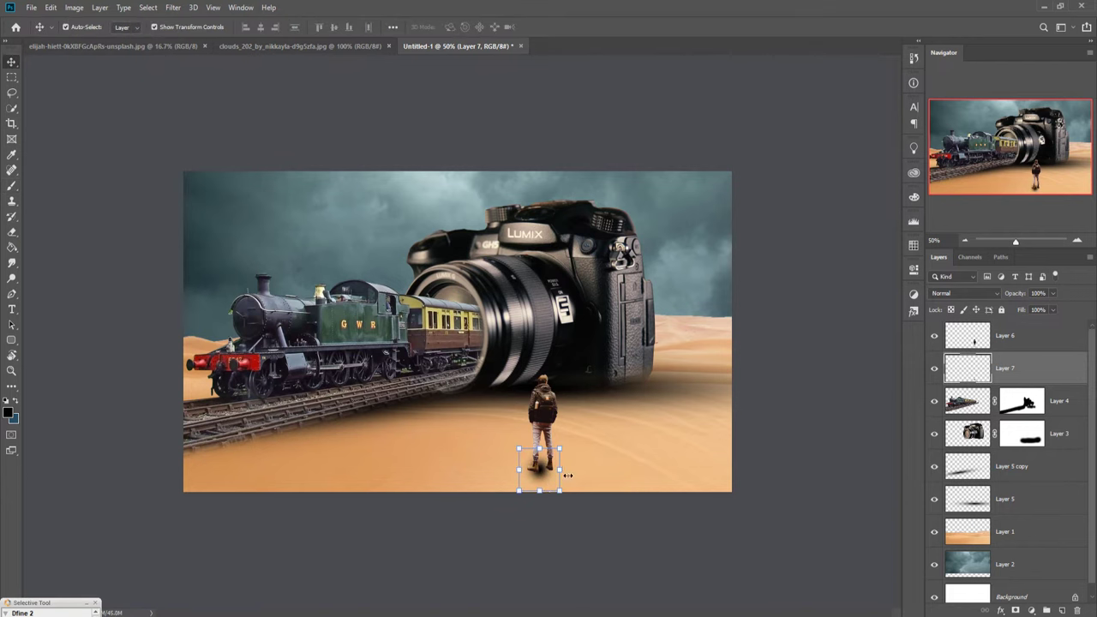
left_click_drag(567, 475, 703, 471)
left_click_drag(619, 452, 551, 480)
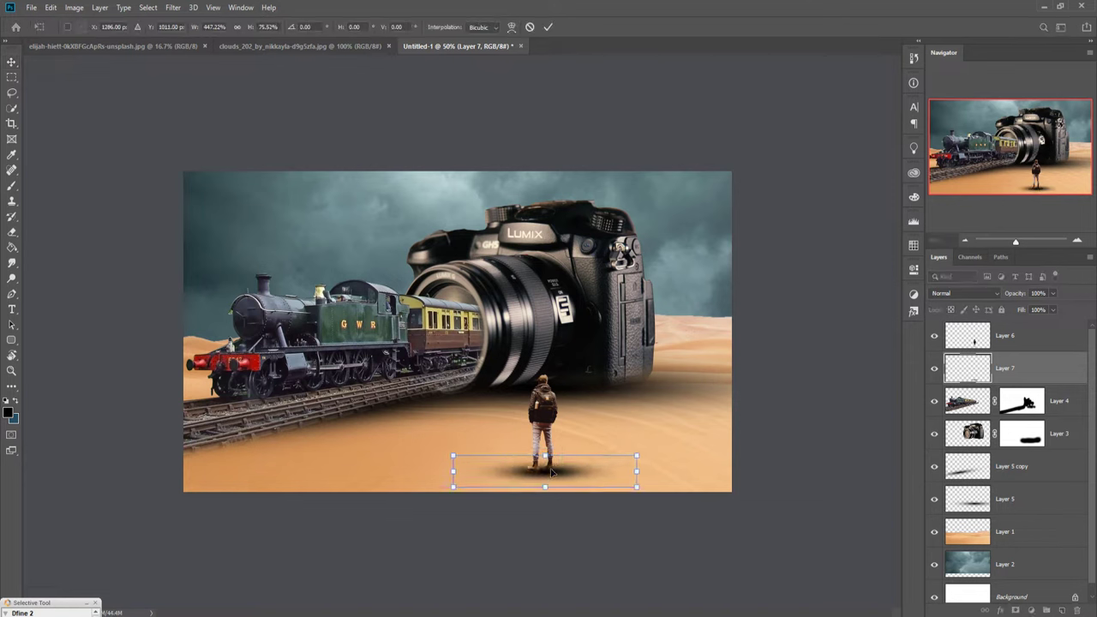
Narrow and centre the shadow under the boots at about 304% width and 45% height
key("Up")
key("Up")
key("Up")
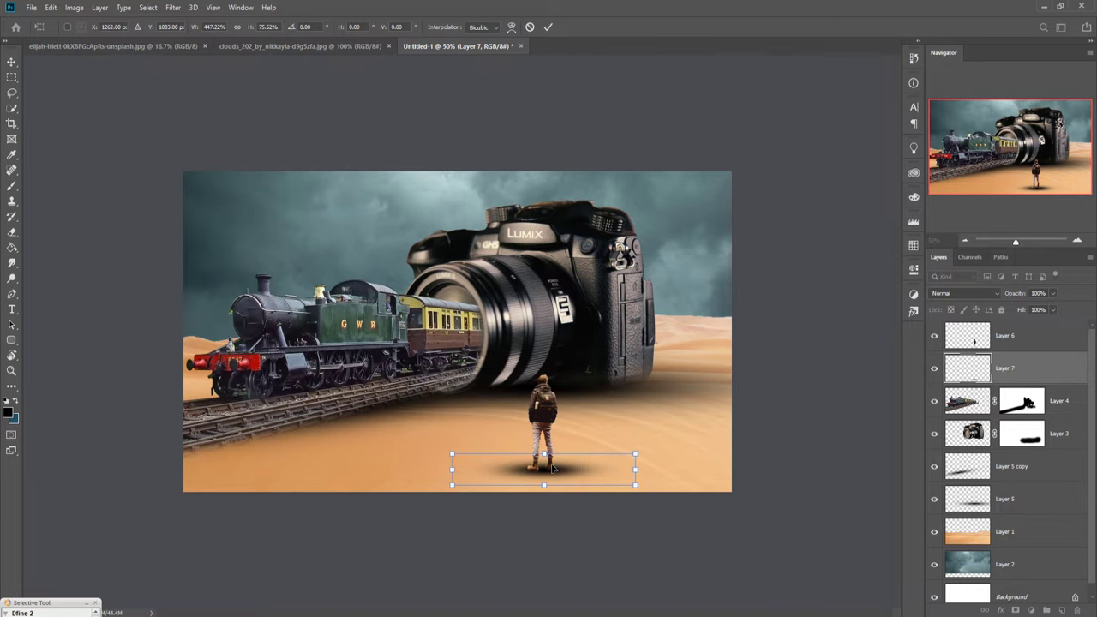
key("Up")
key("Up")
key("Up")
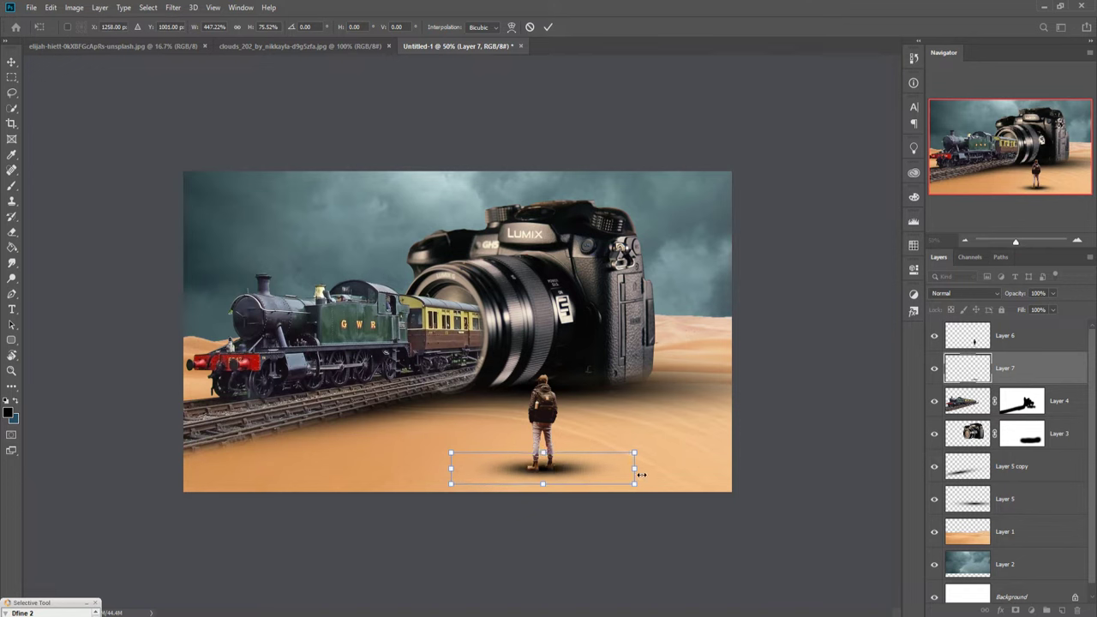
left_click_drag(641, 474, 605, 474)
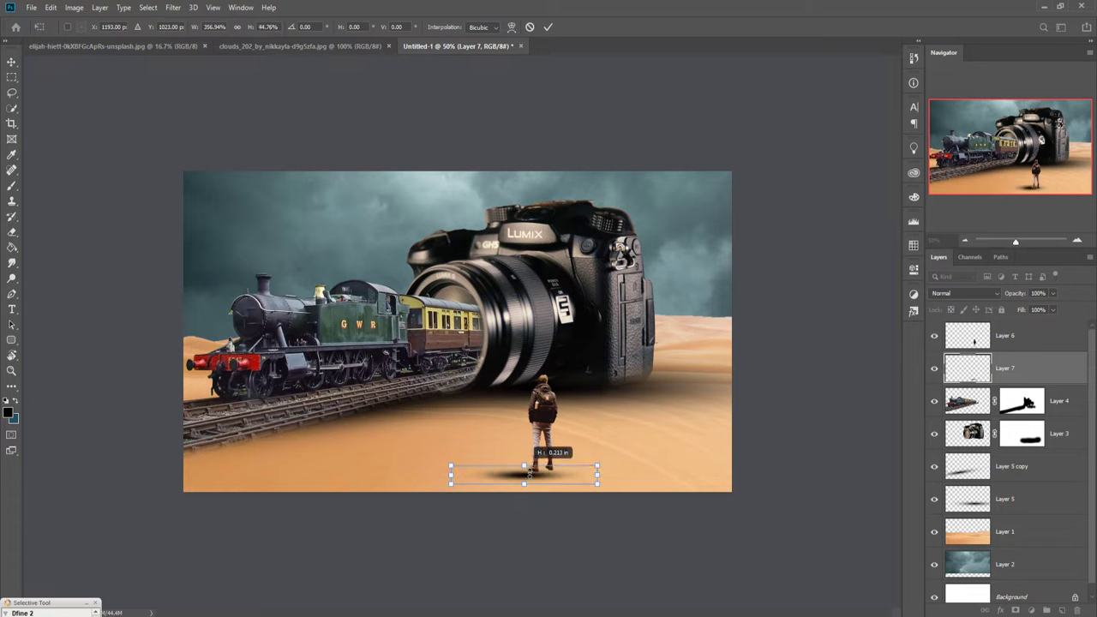
left_click_drag(454, 484, 473, 482)
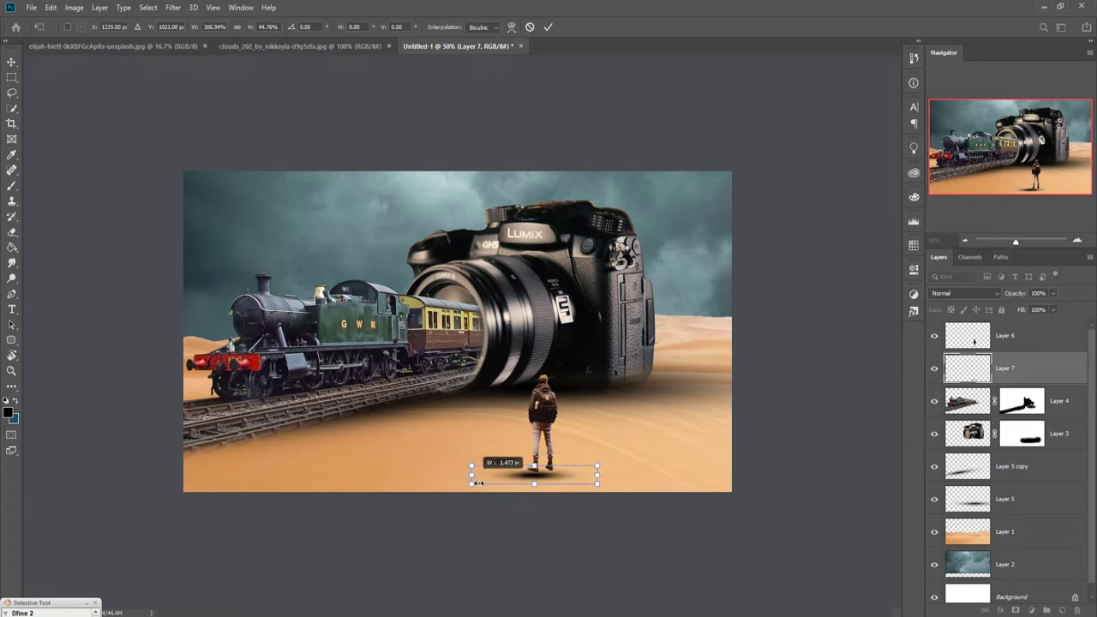
left_click_drag(547, 480, 555, 476)
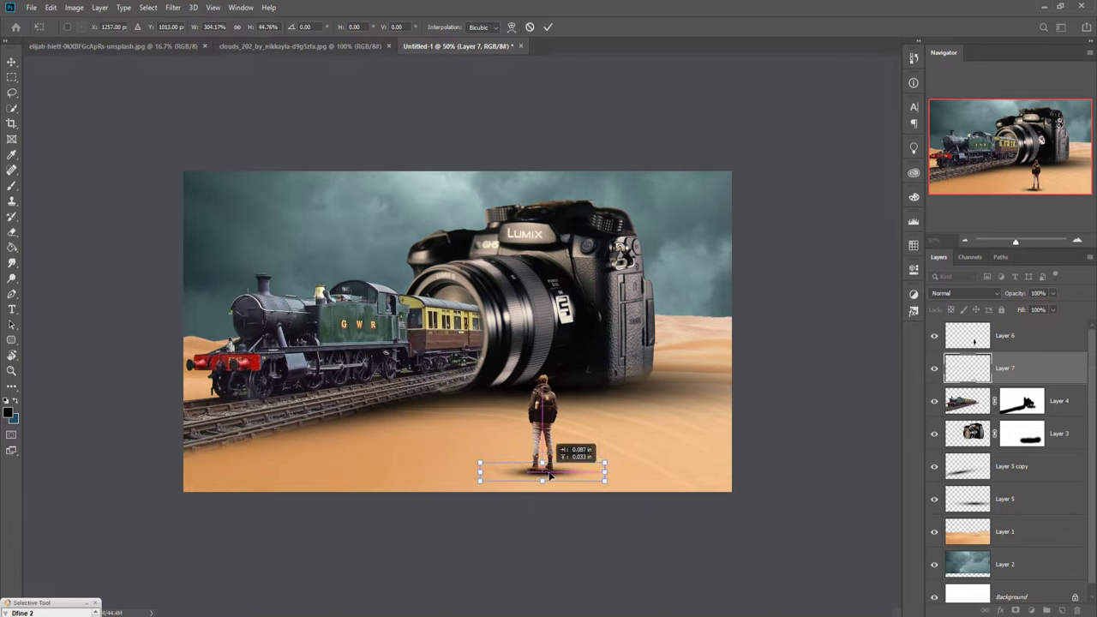
key("Up")
key("Up")
key("Up")
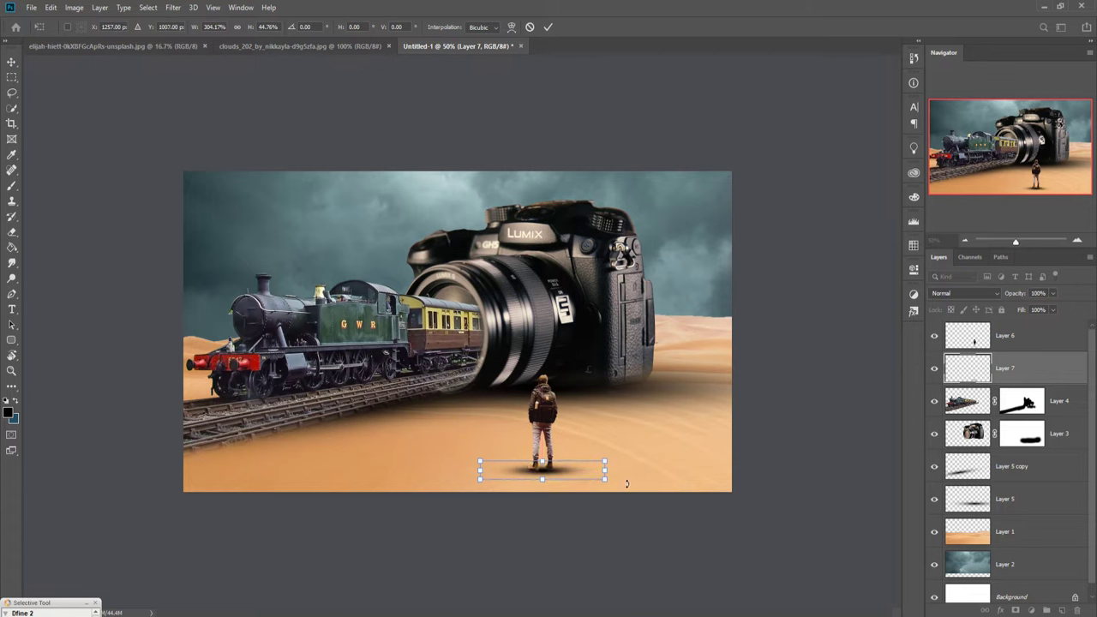
key("Up")
left_click(549, 28)
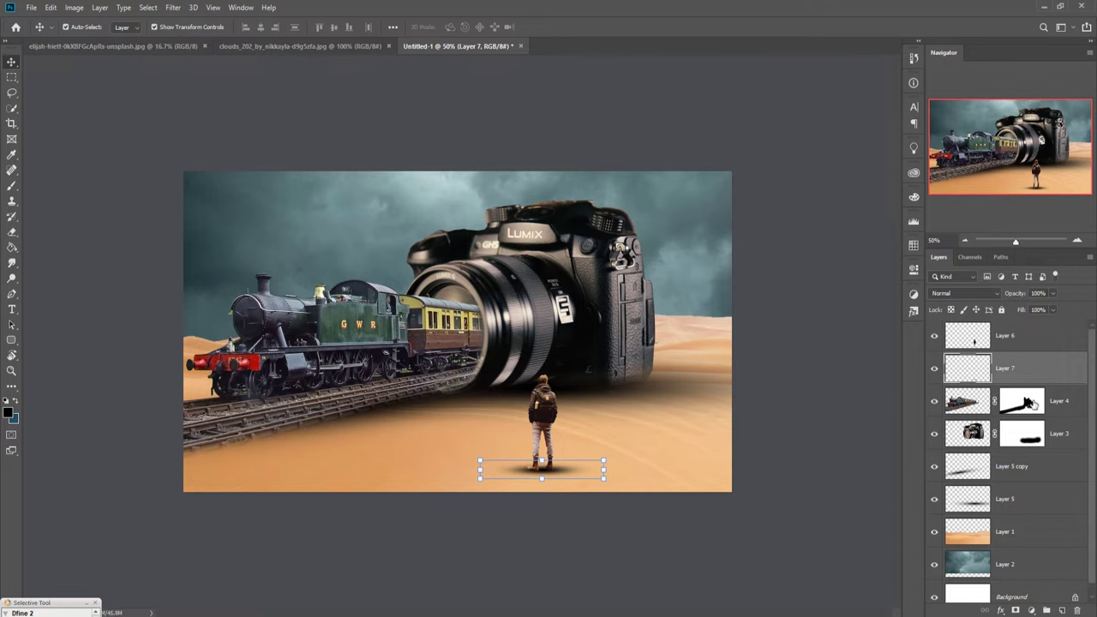
Copy the lens-flare image into the composite as Layer 8 with Screen blend mode
left_click(1051, 341)
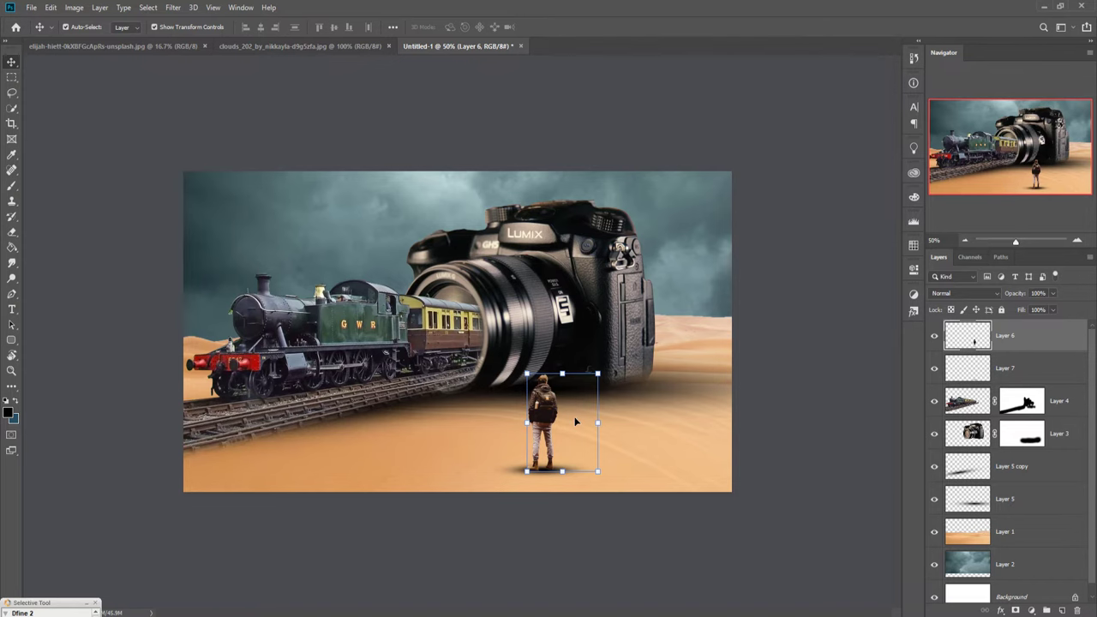
left_click(747, 42)
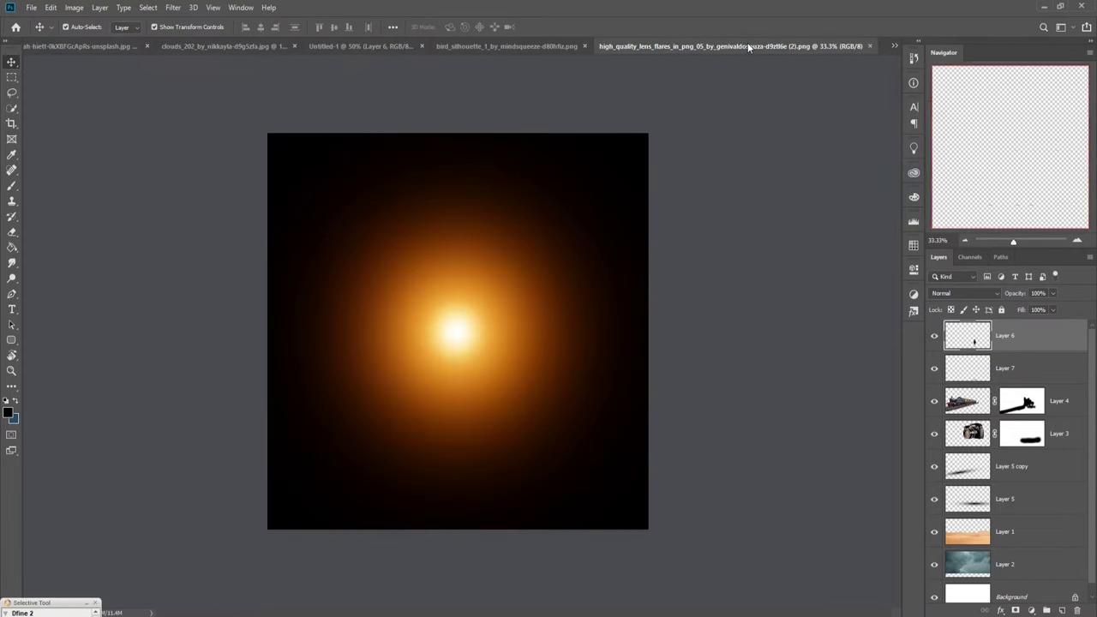
left_click_drag(747, 43, 744, 66)
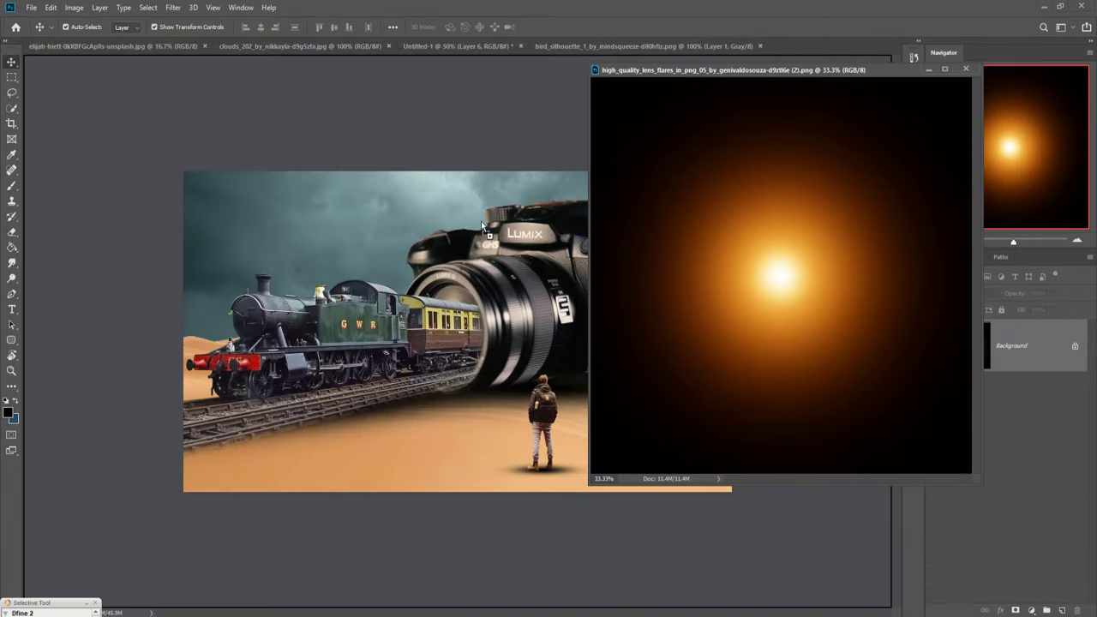
left_click_drag(815, 263, 405, 206)
left_click(966, 68)
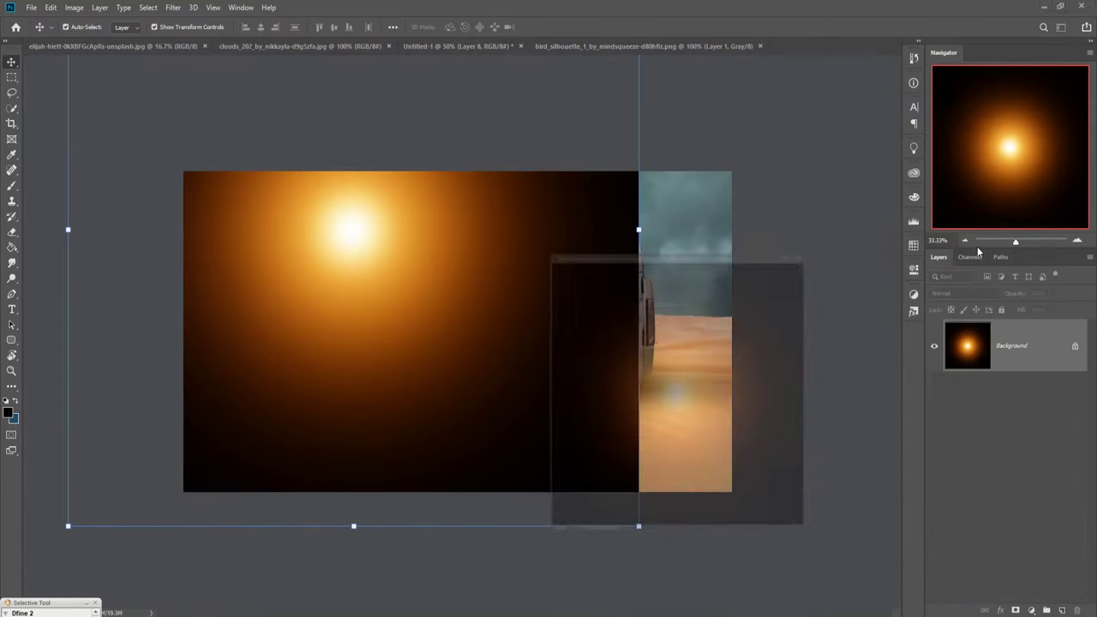
left_click(991, 293)
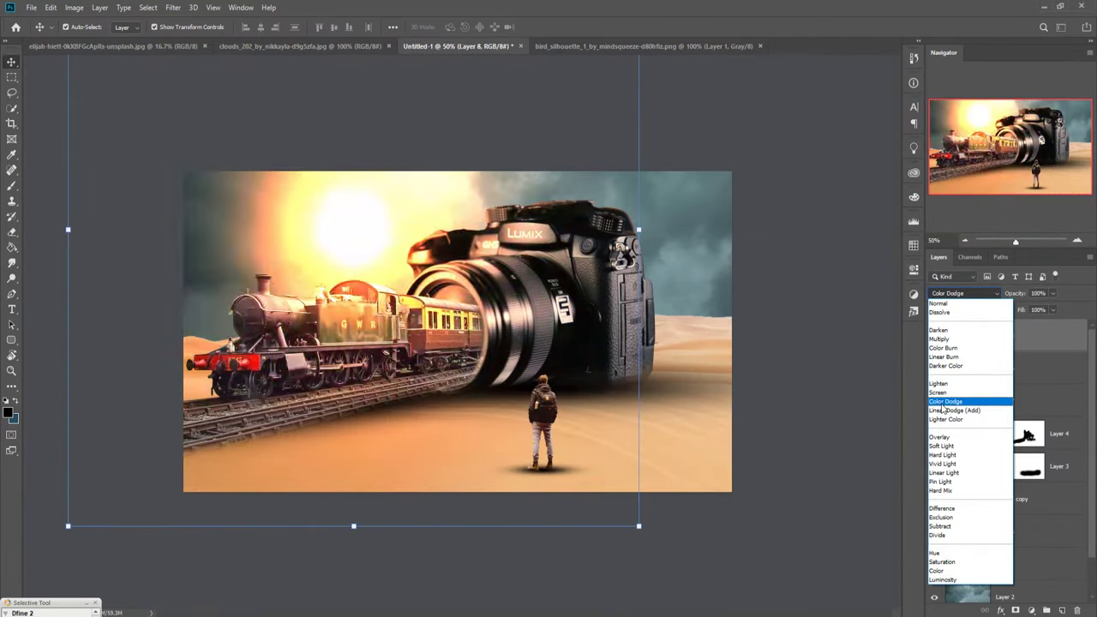
left_click(939, 392)
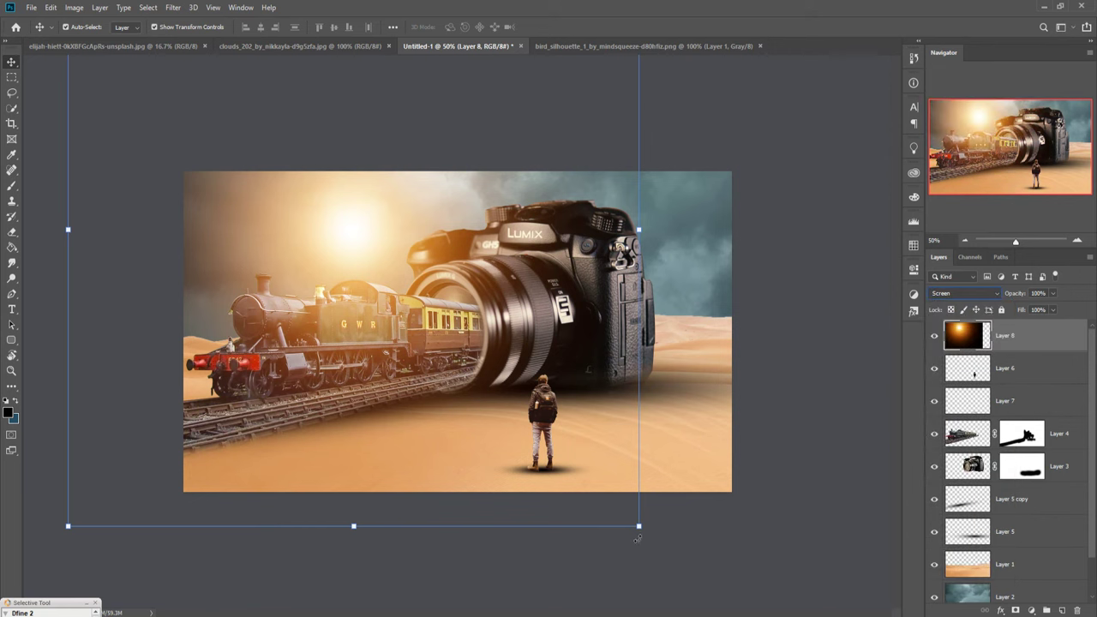
Scale the flare to about 96.5% and position the sun glow over the upper-left sky
left_click_drag(639, 527, 583, 469)
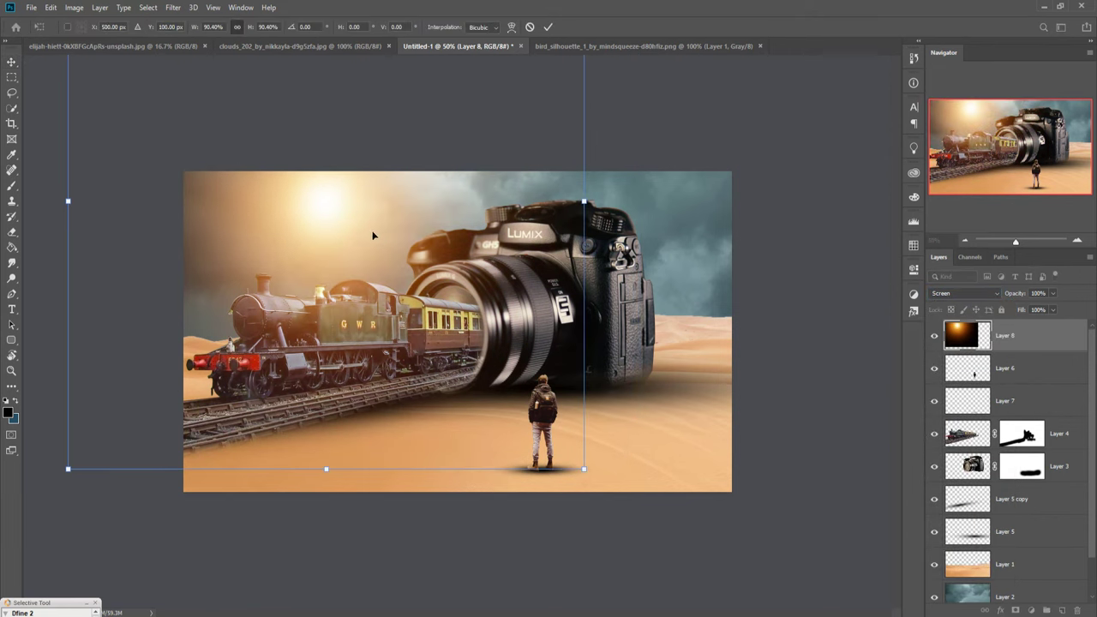
mouse_move(372, 232)
left_mouse_down()
mouse_move(414, 222)
mouse_move(423, 243)
left_mouse_up()
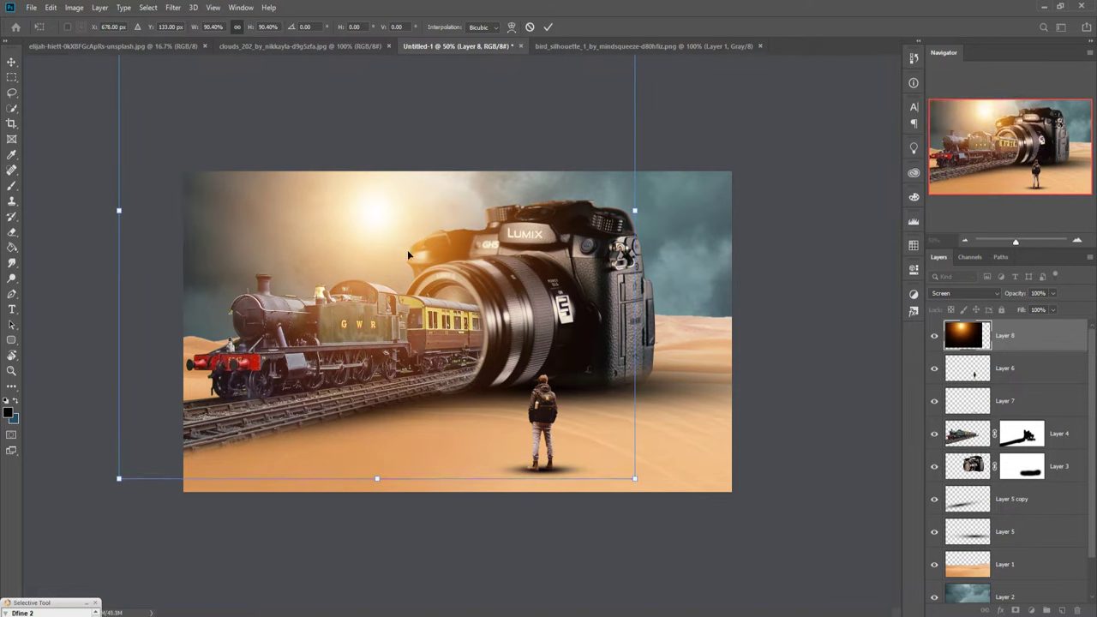
left_click_drag(124, 218, 107, 222)
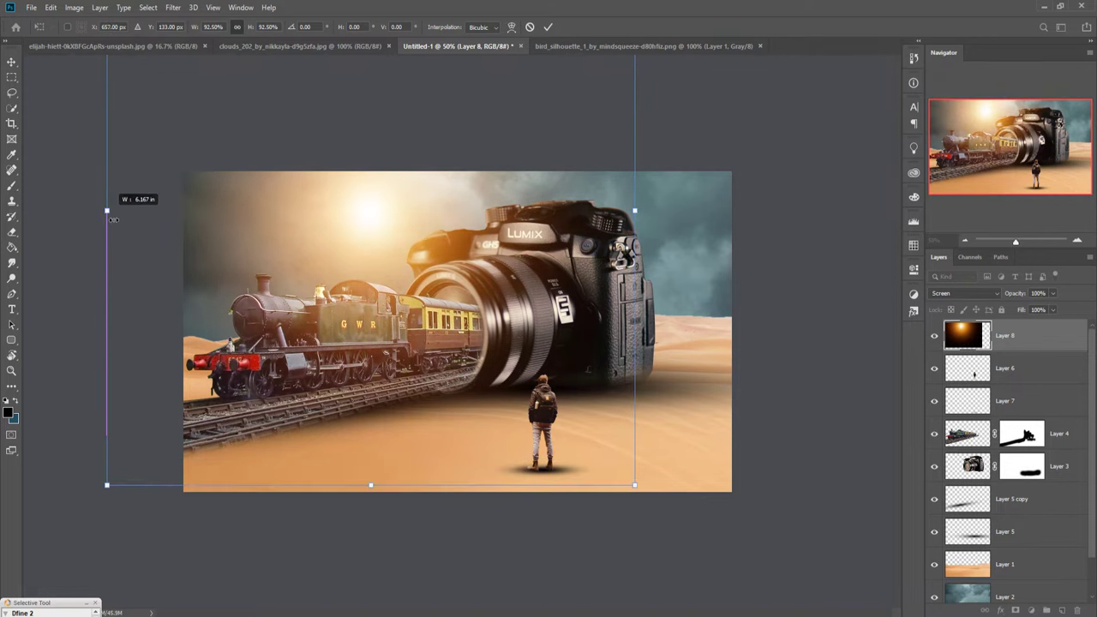
left_click_drag(637, 218, 666, 219)
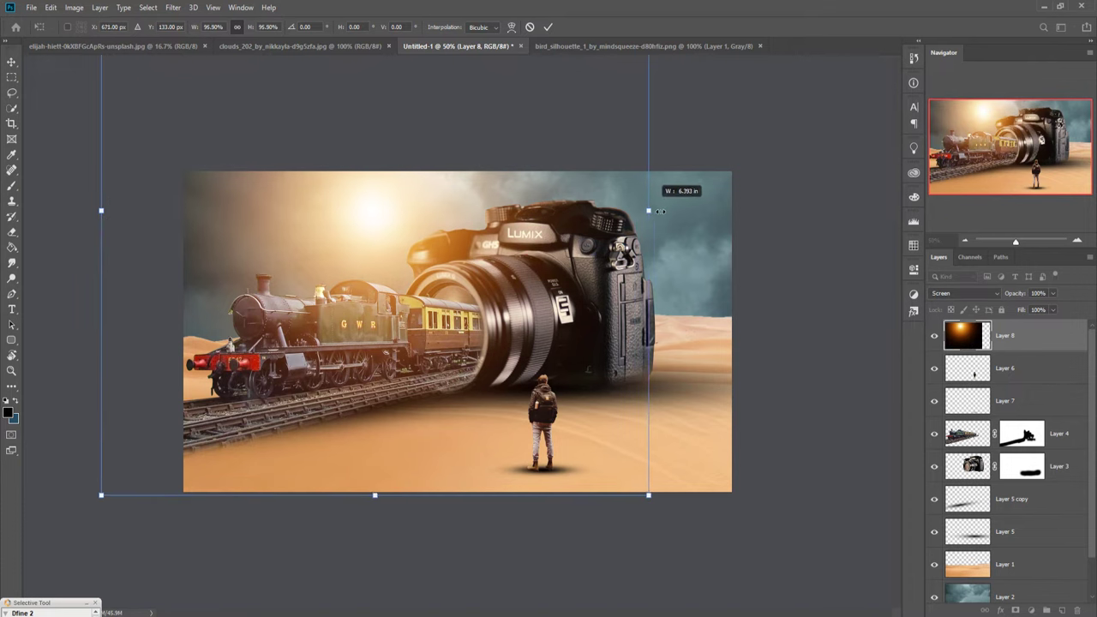
left_click_drag(404, 227, 397, 217)
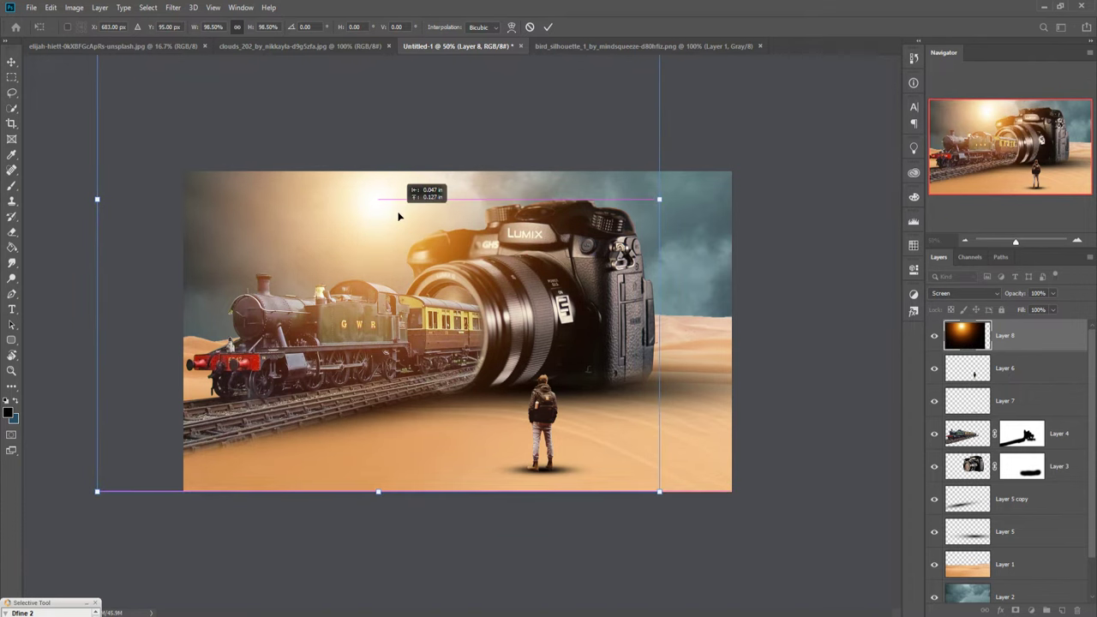
left_click(548, 27)
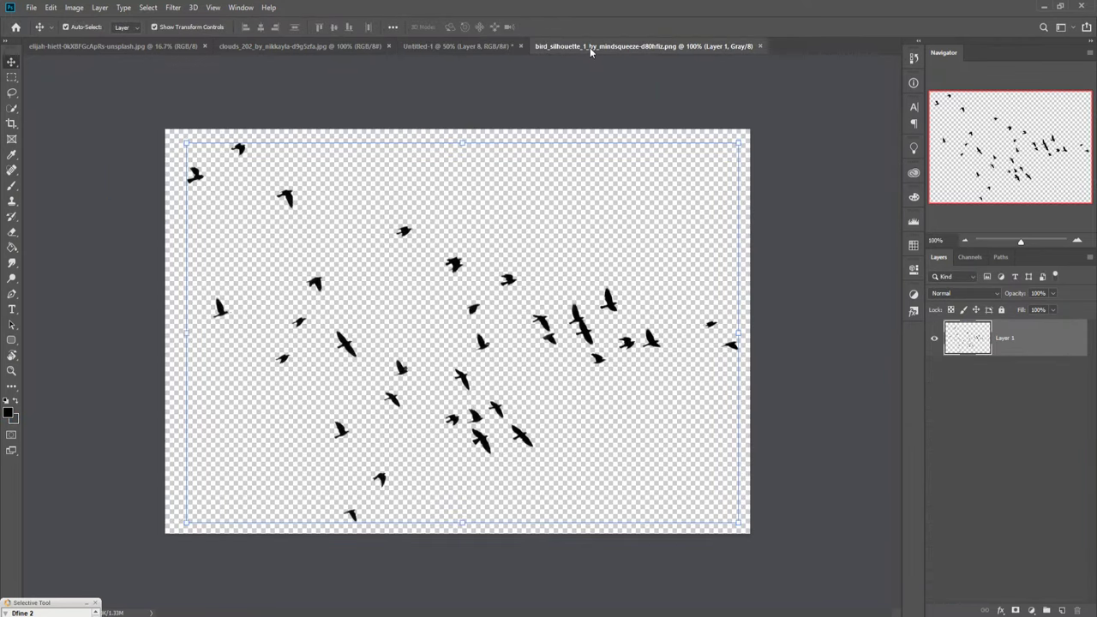
Bring the bird silhouettes in as Layer 9 below the flare, shrunk into the upper-left sky
left_click_drag(589, 48, 591, 78)
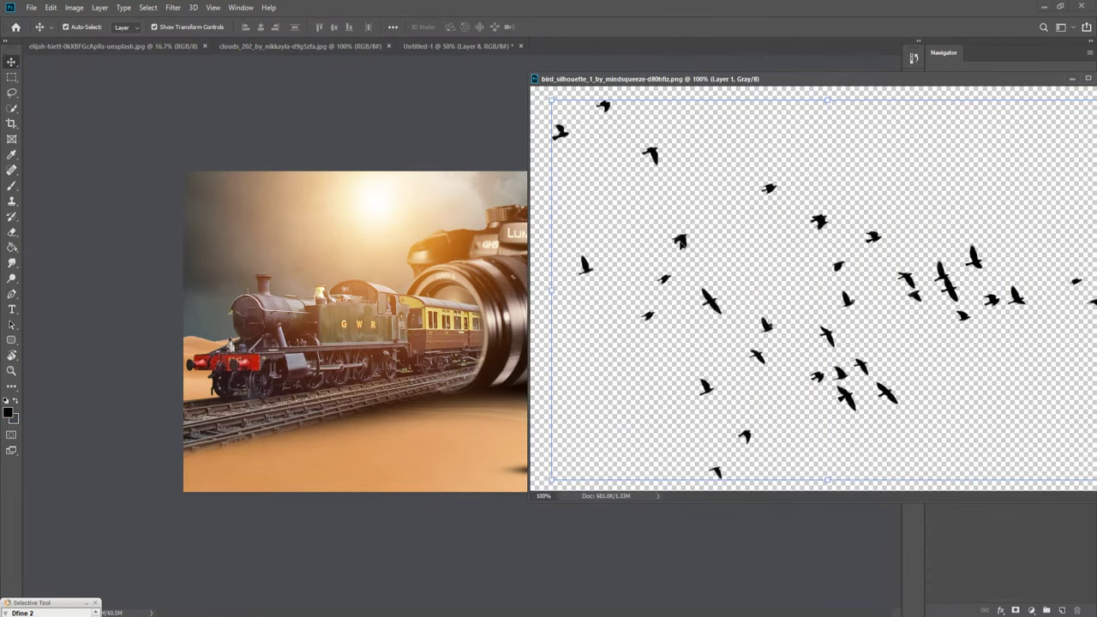
mouse_move(680, 243)
left_mouse_down()
mouse_move(686, 237)
mouse_move(489, 234)
left_mouse_up()
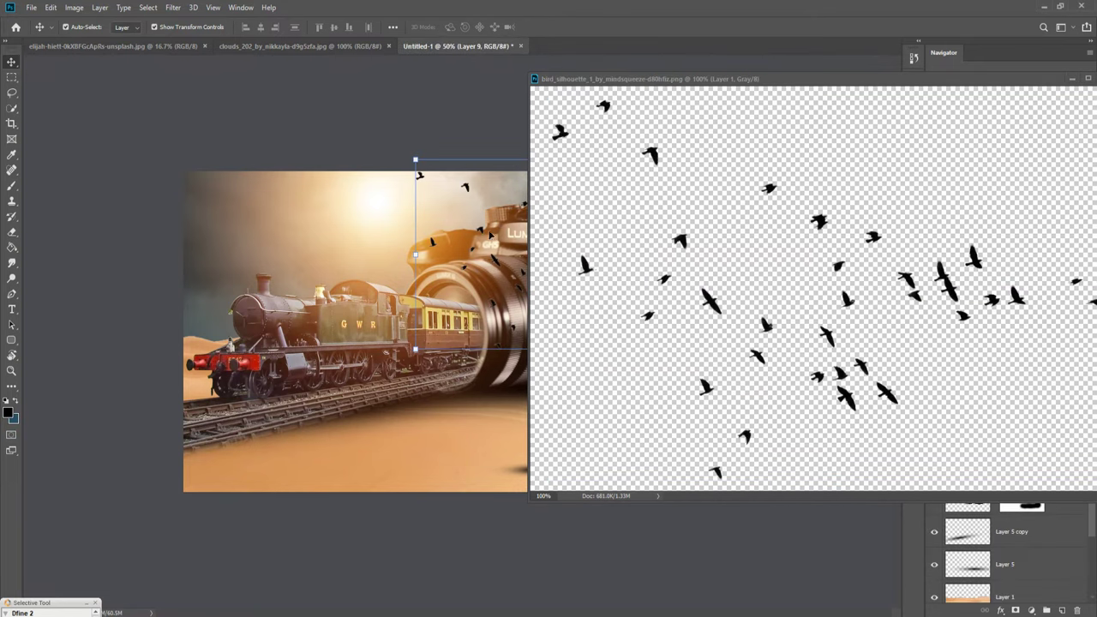
key("ctrl+w")
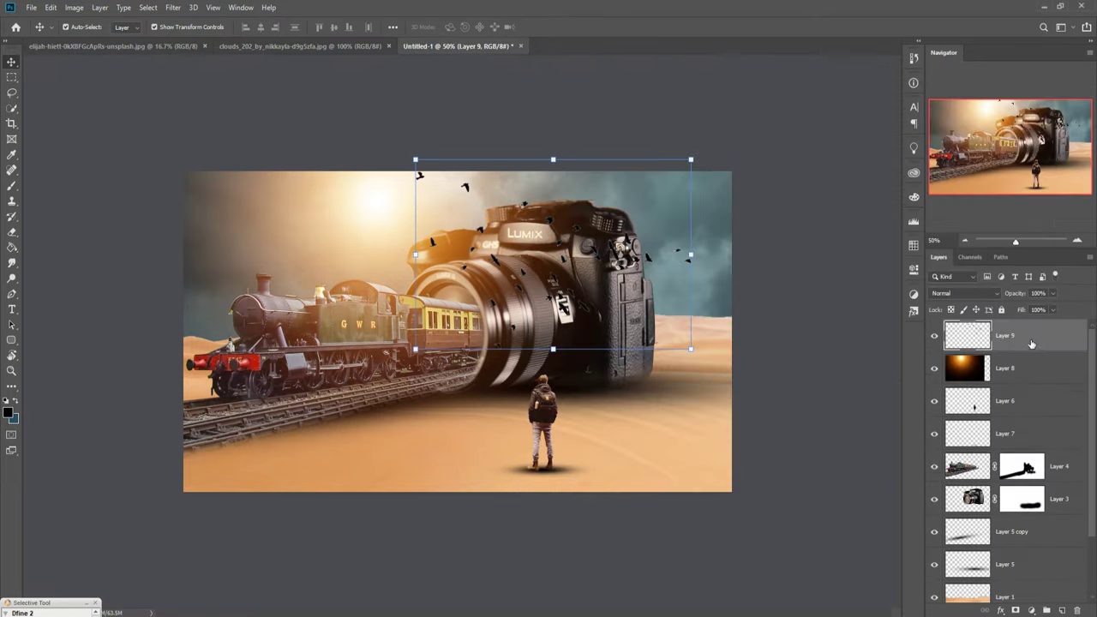
left_click_drag(1033, 343, 1038, 382)
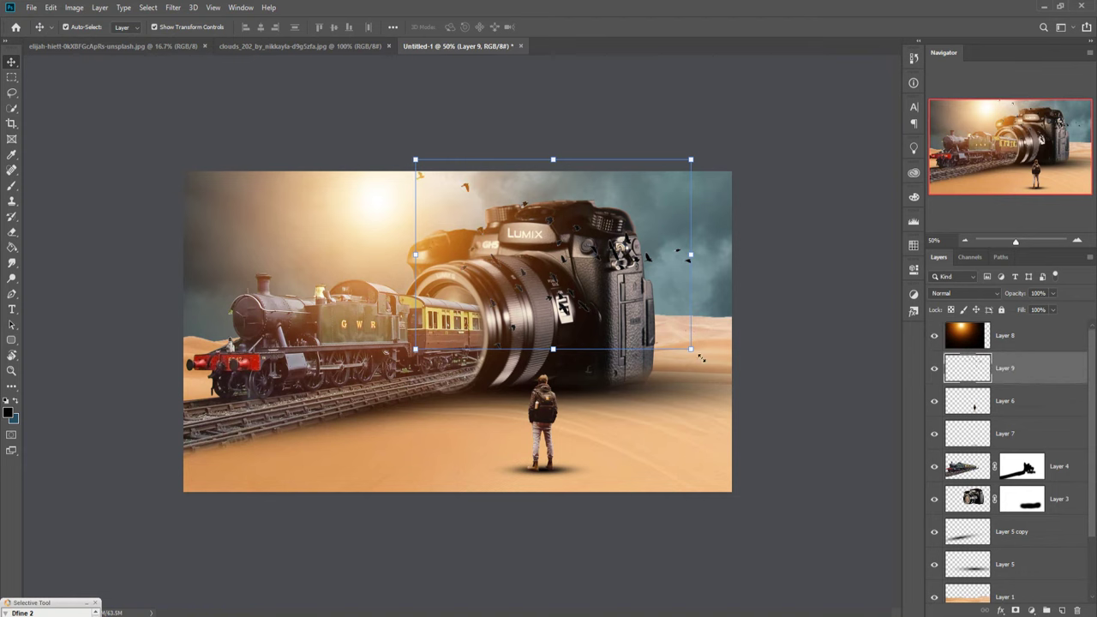
left_click_drag(691, 349, 572, 271)
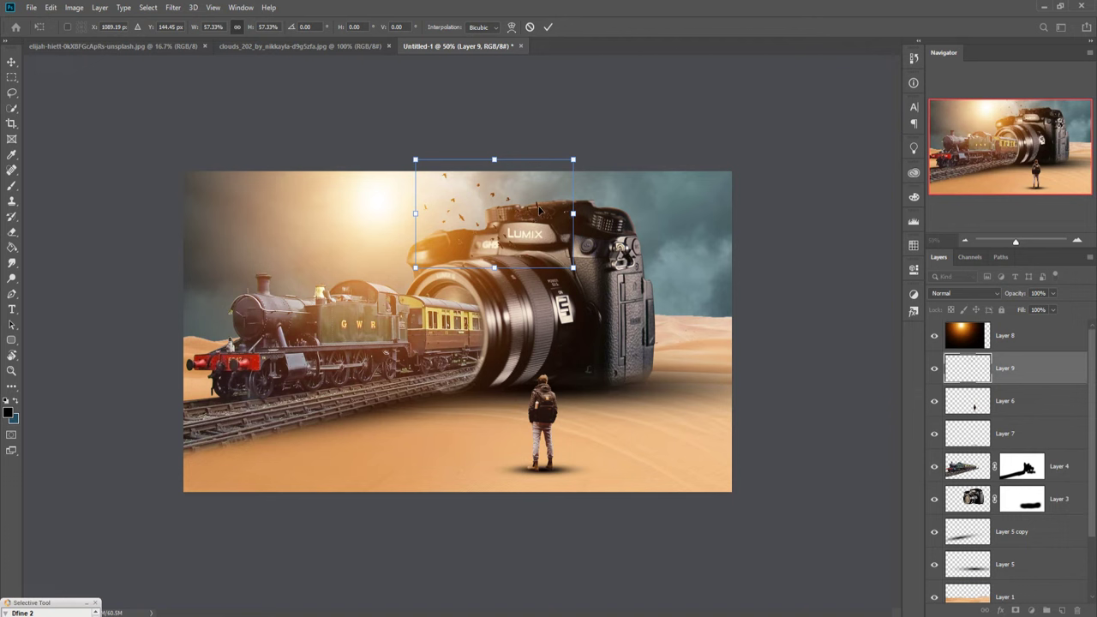
mouse_move(538, 210)
left_mouse_down()
mouse_move(310, 214)
mouse_move(323, 209)
left_mouse_up()
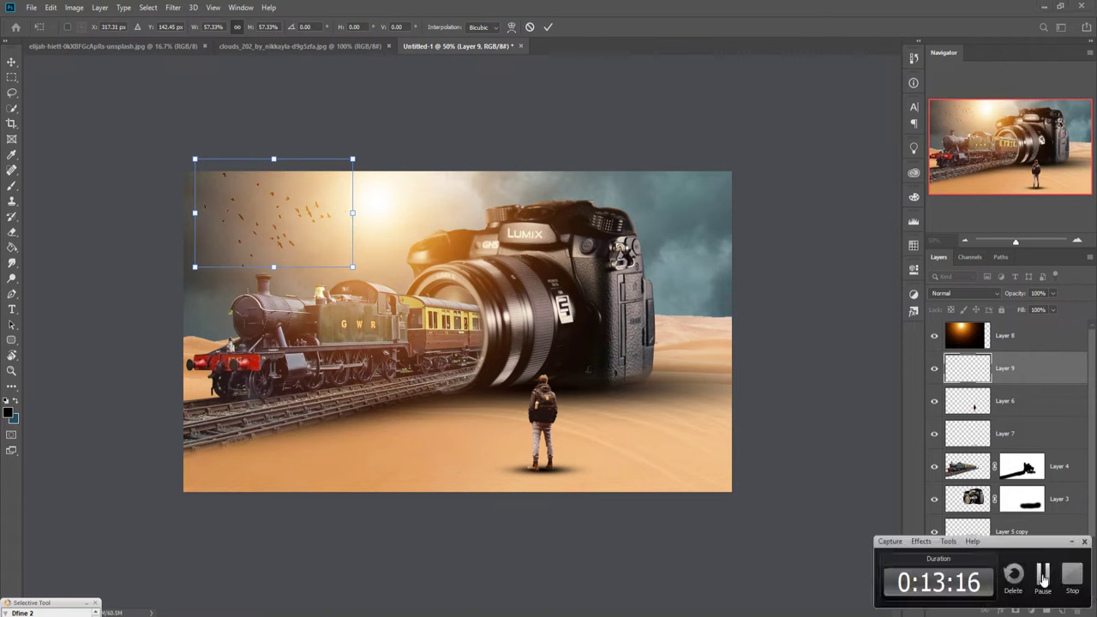
key("Return")
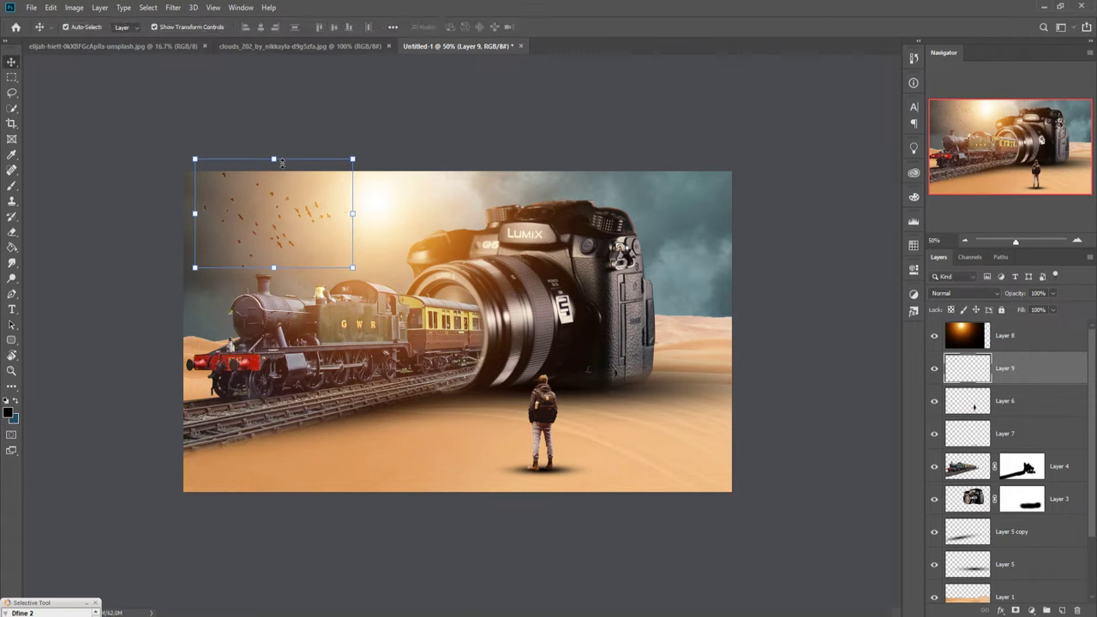
Enlarge the birds to about 119.62% and move them to the sky right of the camera
left_click_drag(281, 161, 281, 140)
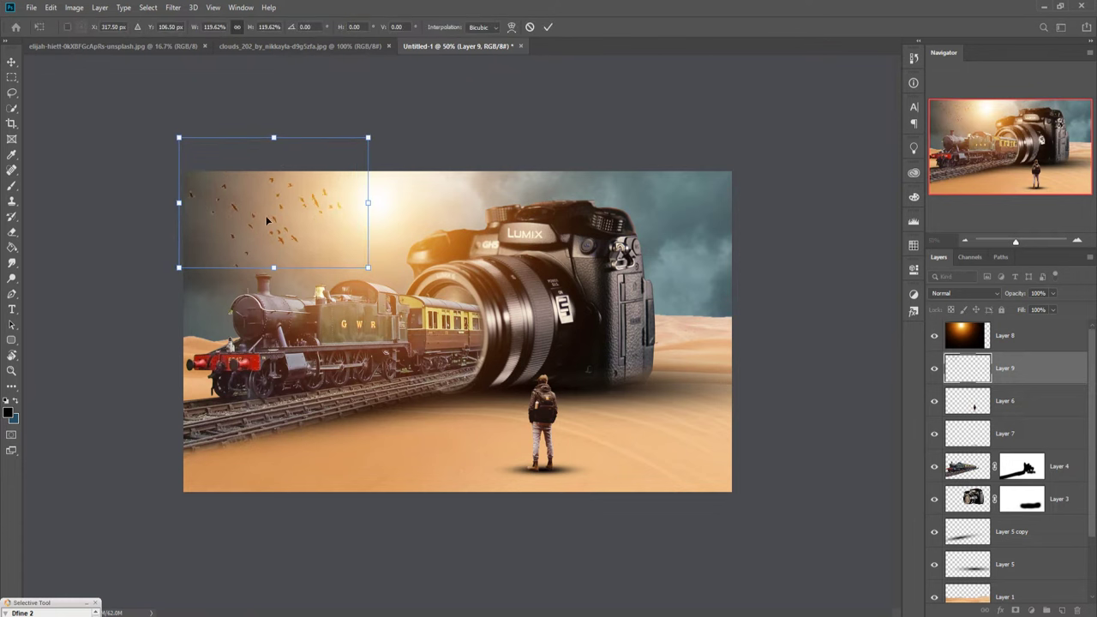
left_click_drag(238, 214, 619, 219)
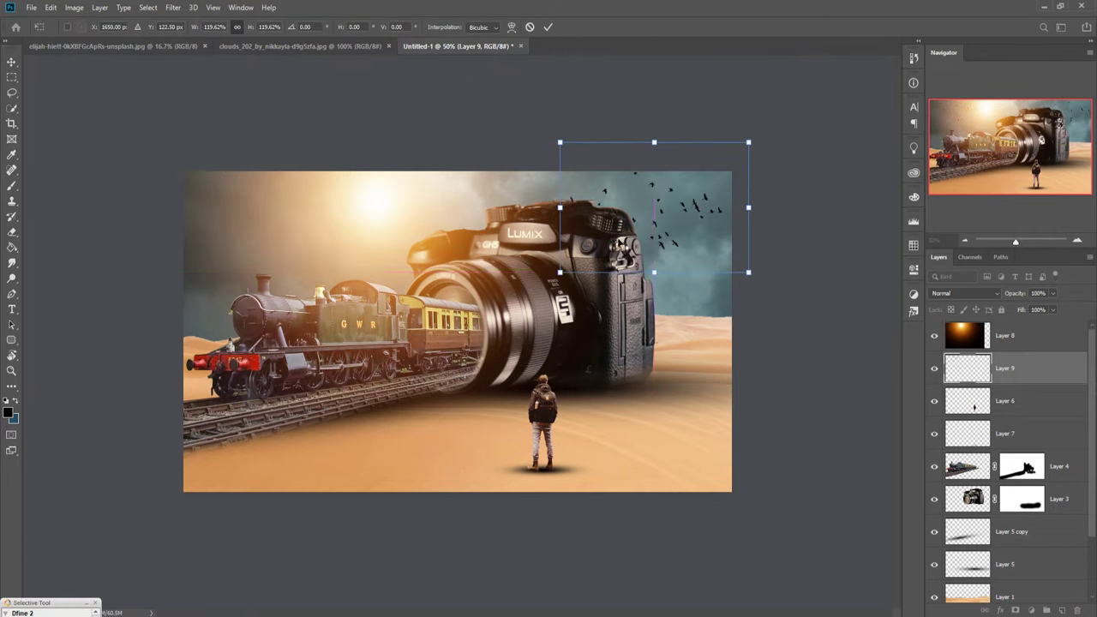
left_click_drag(619, 221, 609, 226)
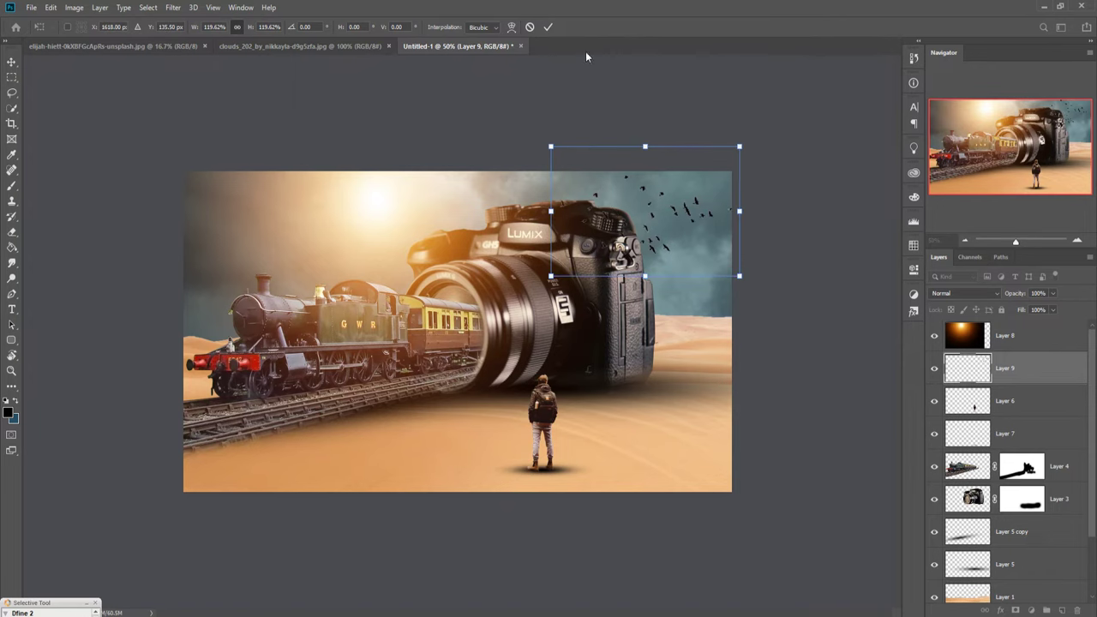
left_click(548, 26)
Duplicate the bird flock Layer 9 and move the copy into the upper-left sky
right_click(1029, 370)
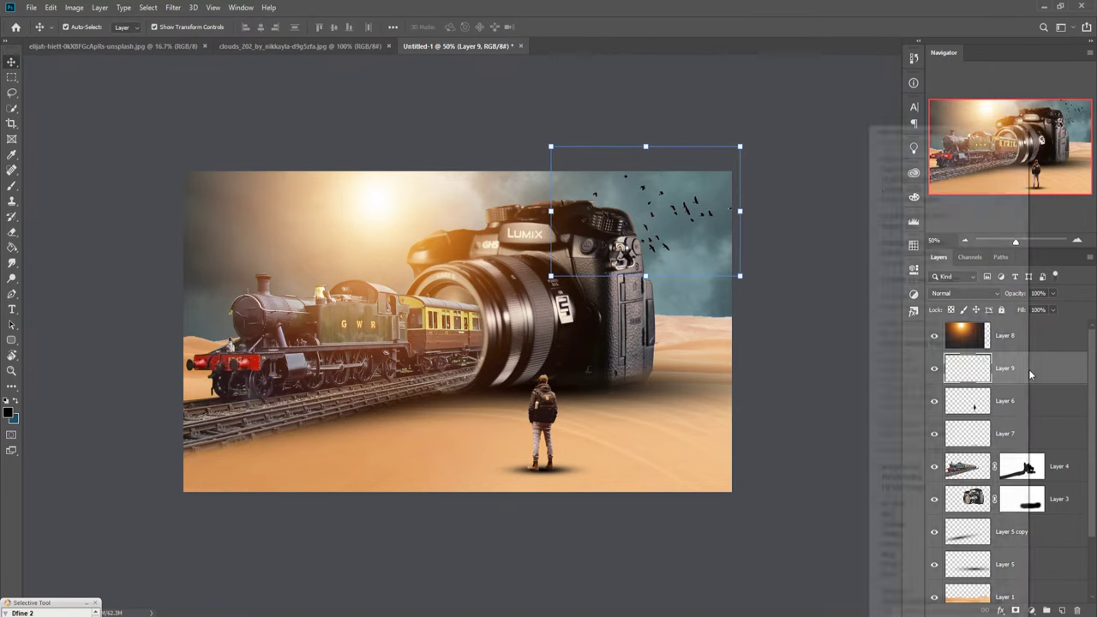
left_click(908, 179)
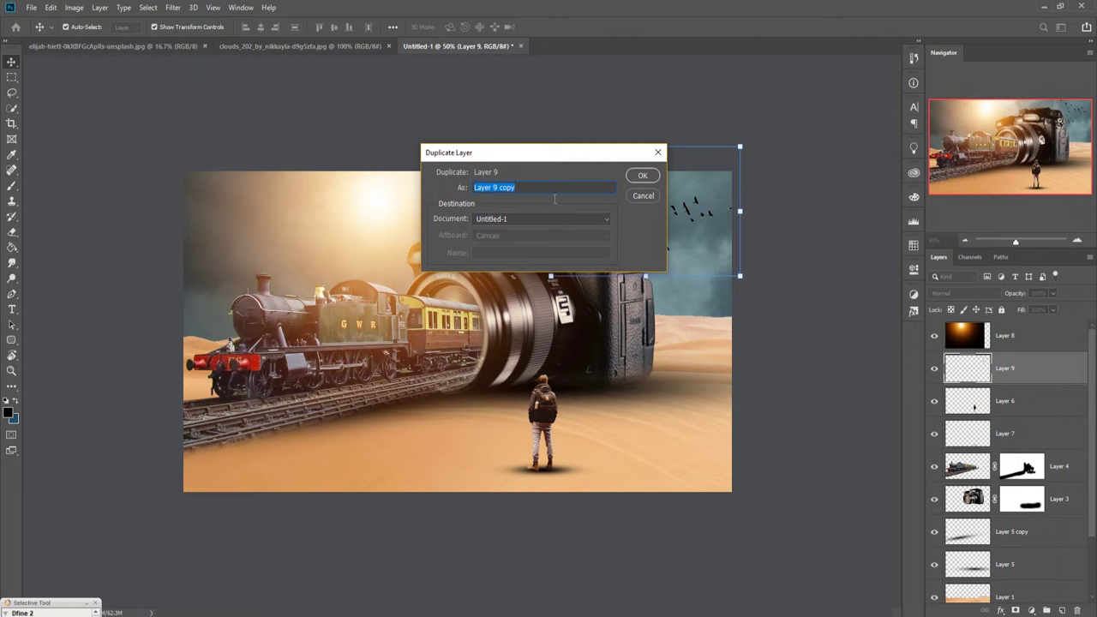
left_click(641, 175)
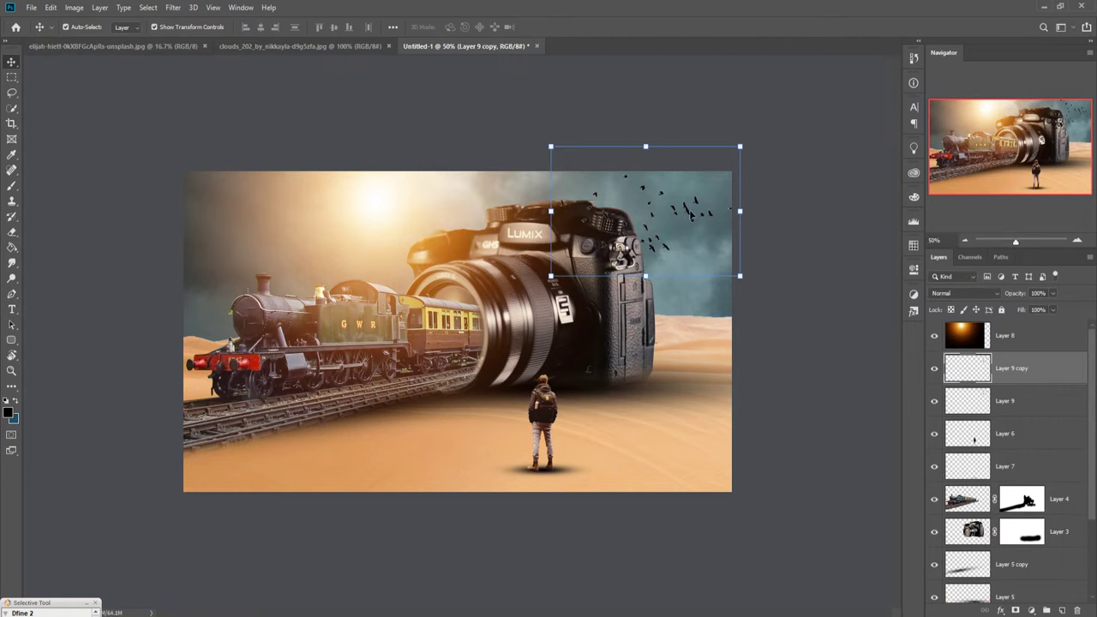
left_click_drag(691, 216, 313, 206)
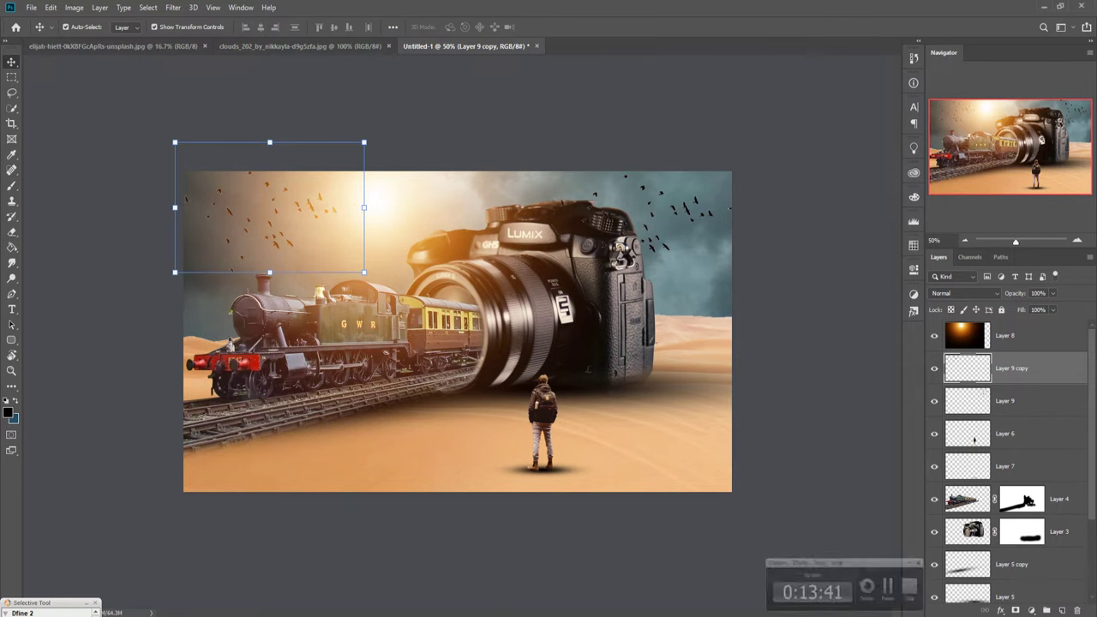
Rearrange the layer stack and finish with the desert sand layer selected
left_click(1036, 340)
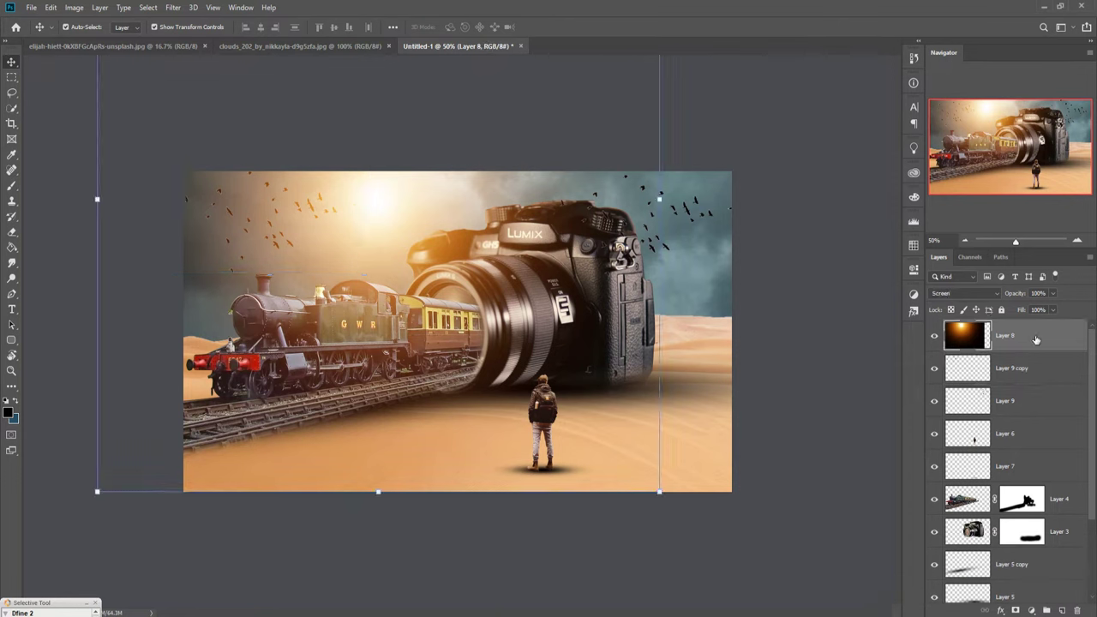
left_click_drag(1016, 435, 1033, 406)
left_click(1038, 363)
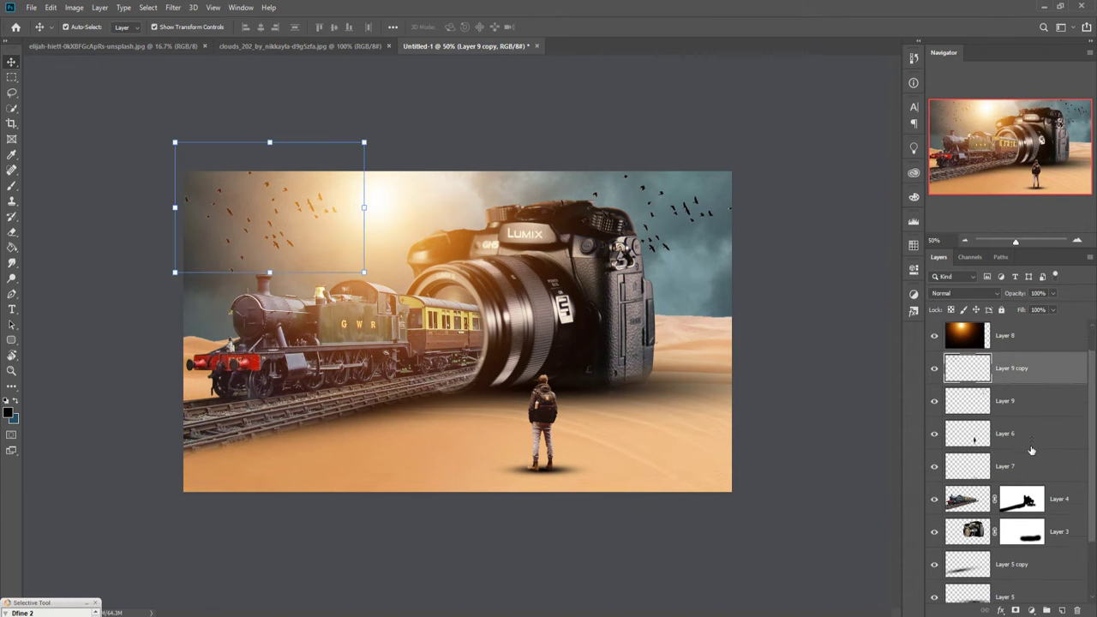
scroll(1032, 450, "down", 3)
left_click(1037, 528)
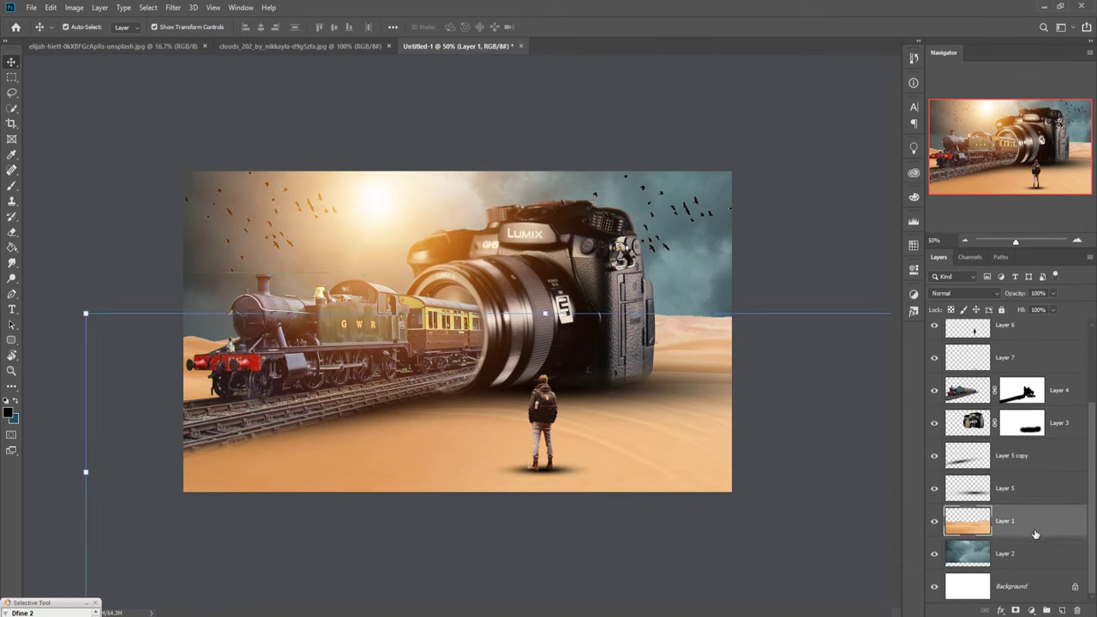
Add Layer 10 above the sand with a large brush at about 8% opacity
left_click(1063, 612)
left_click(12, 186)
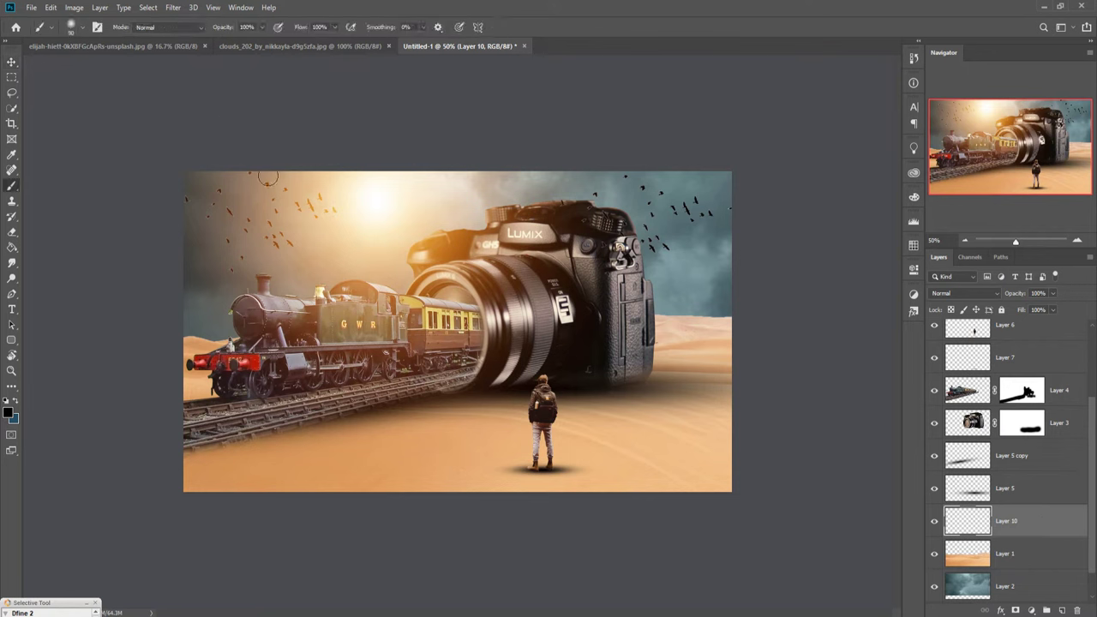
left_click(263, 27)
left_click(351, 519)
key("bracketright")
key("bracketright")
key("bracketright")
key("bracketright")
key("bracketright")
key("bracketright")
key("bracketright")
key("bracketright")
key("bracketright")
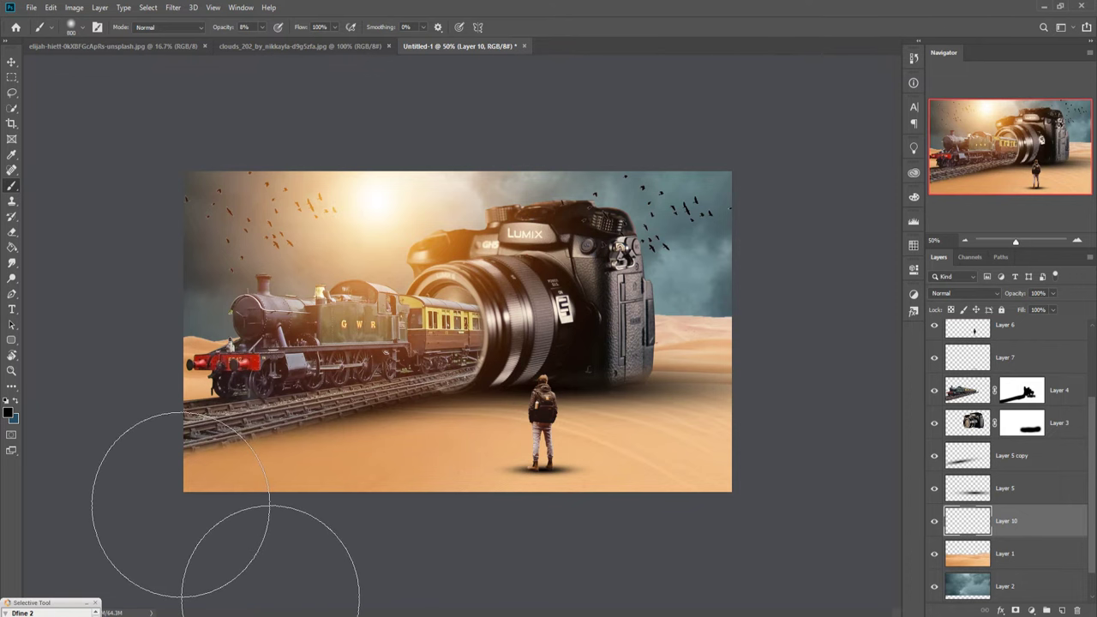
key("ctrl+minus")
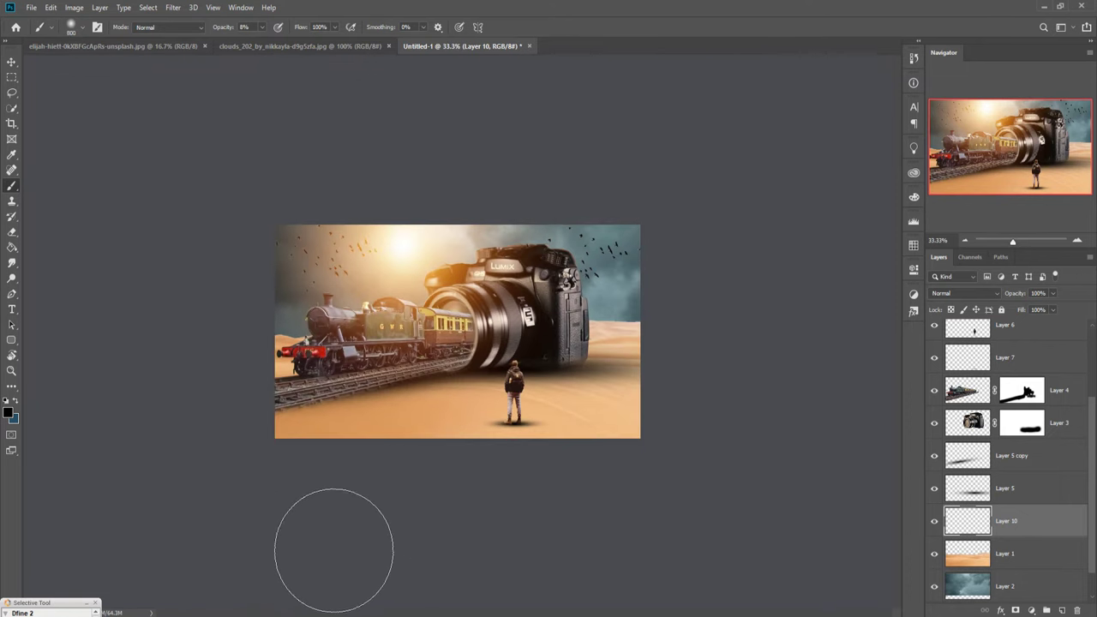
Paint soft dark strokes along the bottom-left and right edges of the scene
mouse_move(296, 526)
left_mouse_down()
mouse_move(308, 516)
mouse_move(502, 532)
mouse_move(614, 508)
mouse_move(612, 555)
mouse_move(690, 300)
mouse_move(682, 387)
mouse_move(417, 238)
mouse_move(325, 409)
left_mouse_up()
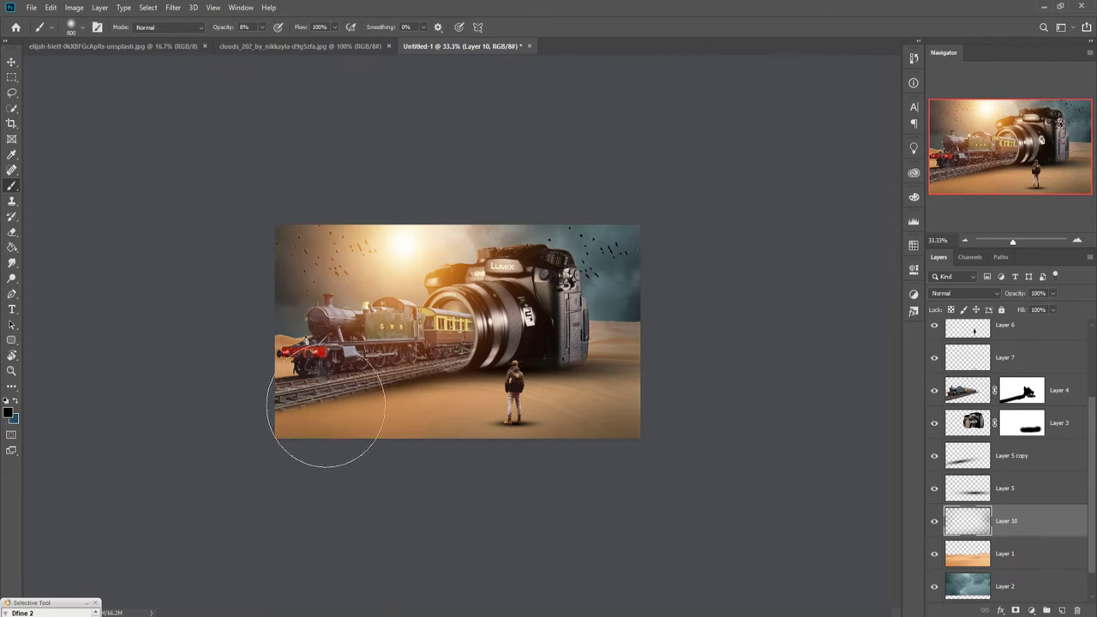
left_click_drag(706, 385, 711, 400)
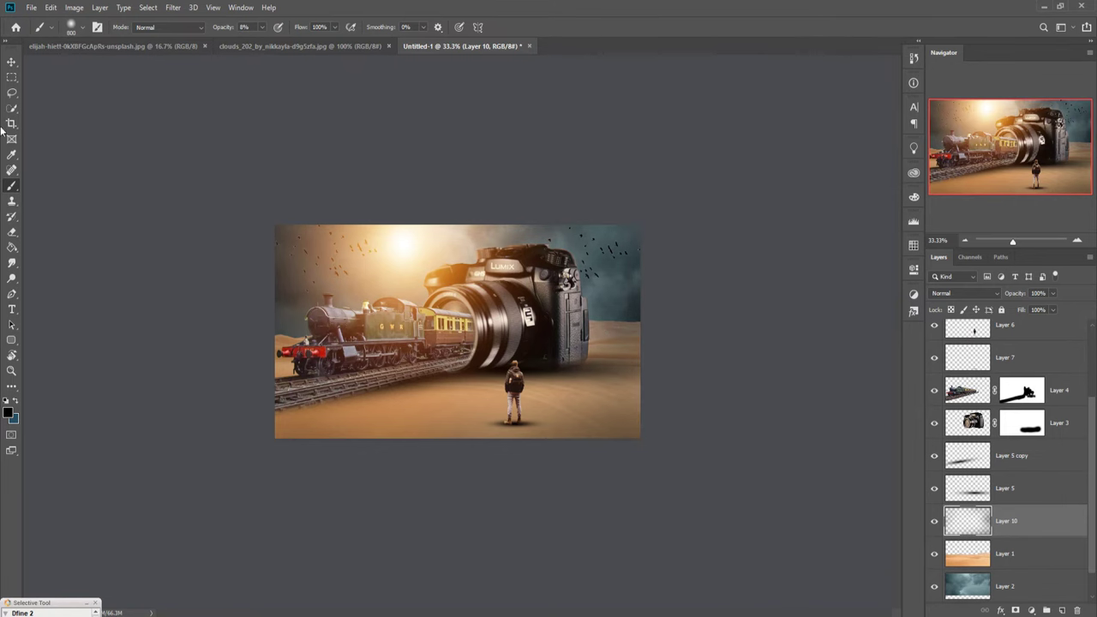
left_click(11, 63)
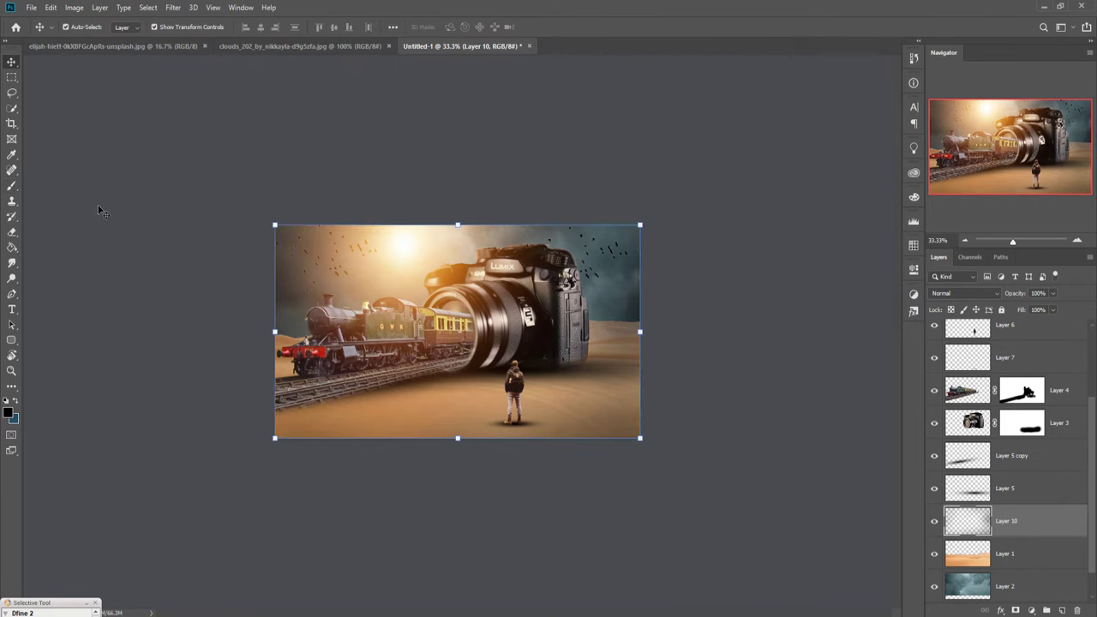
Zoom back to 50%, select sun-flare Layer 8, and bring up the adjustment layer list
key("ctrl+plus")
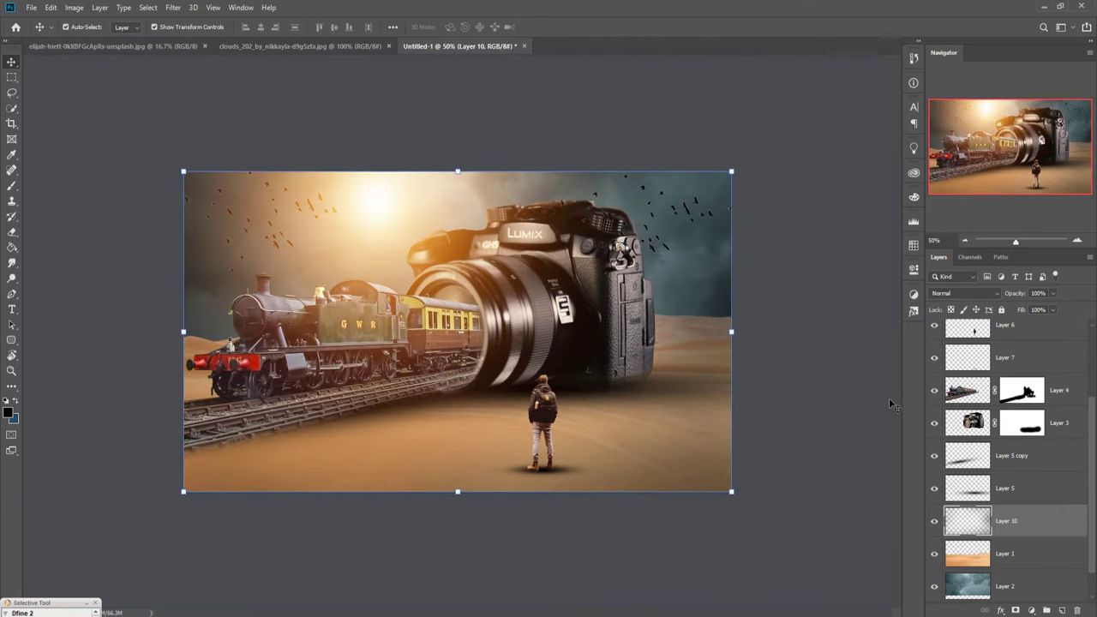
left_click(1041, 336)
scroll(1039, 347, "up", 2)
scroll(1038, 350, "up", 1)
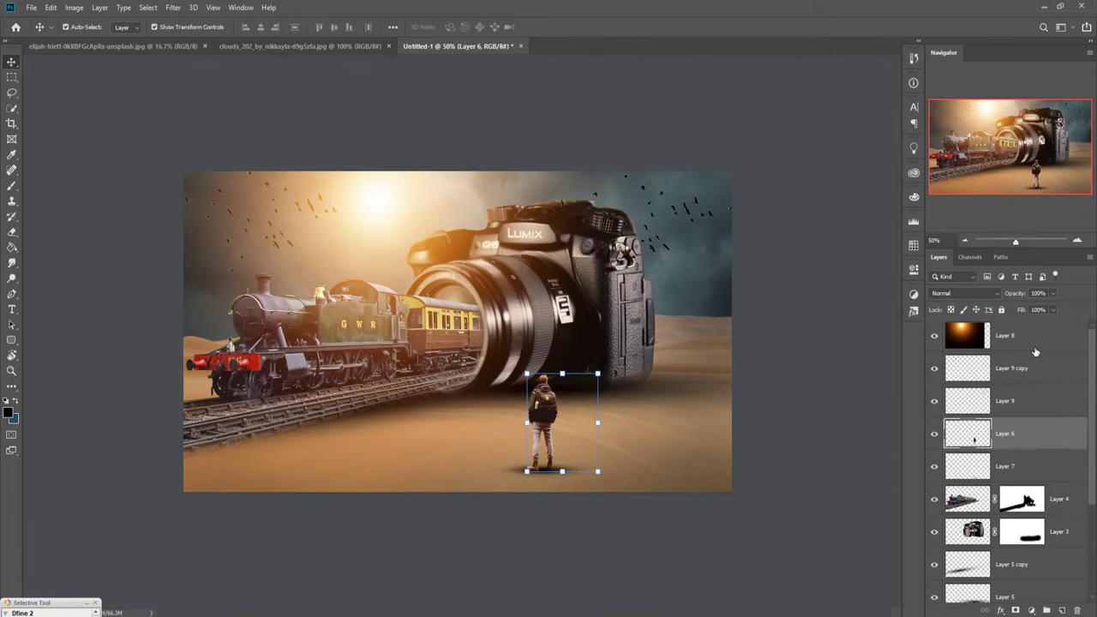
left_click(1035, 346)
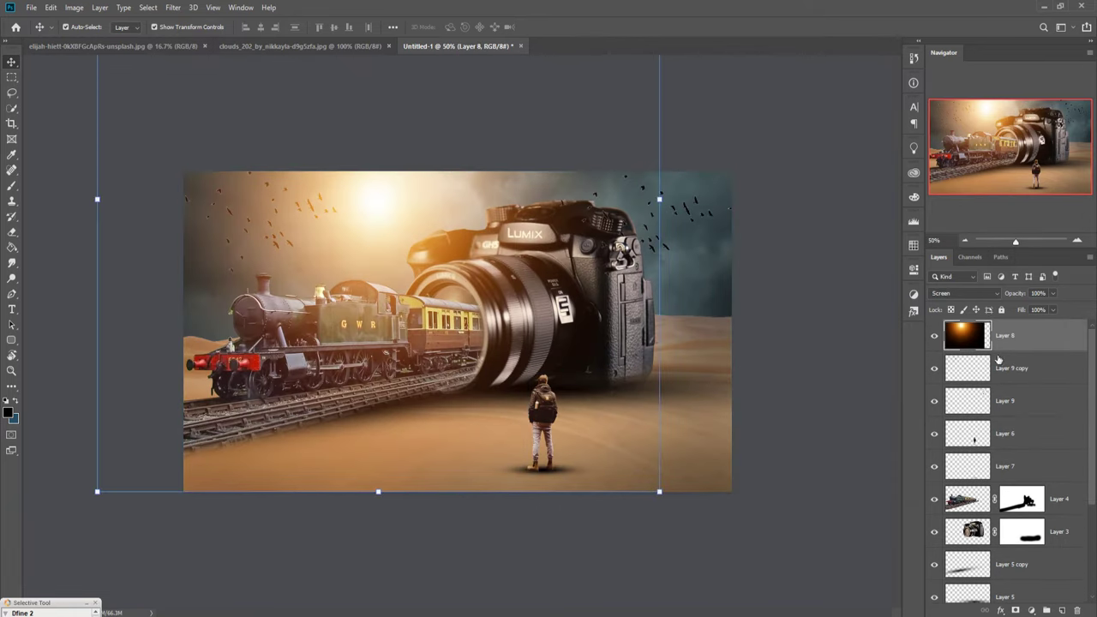
left_click(1033, 612)
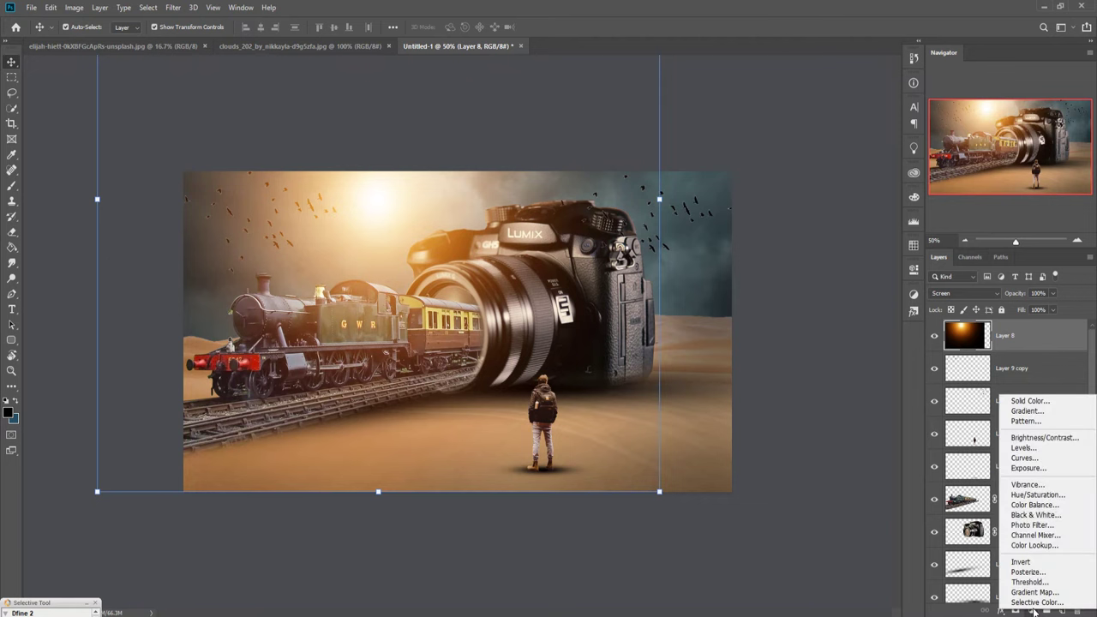
Add a Color Balance layer with midtones Yellow–Blue +48 and Cyan–Red +12
left_click(1035, 505)
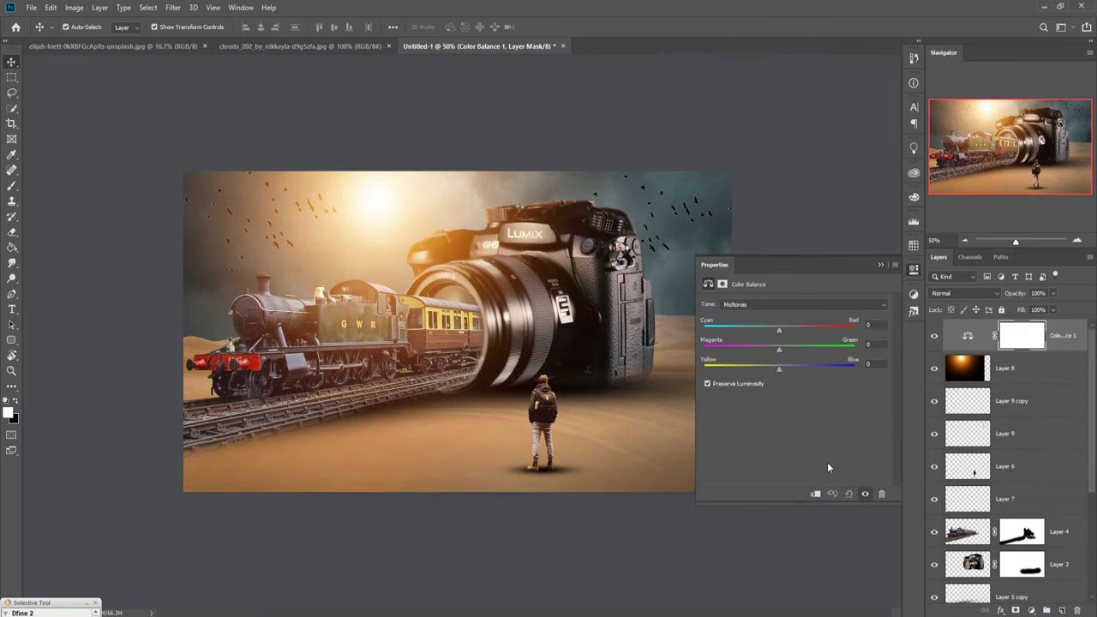
left_click_drag(776, 371, 781, 369)
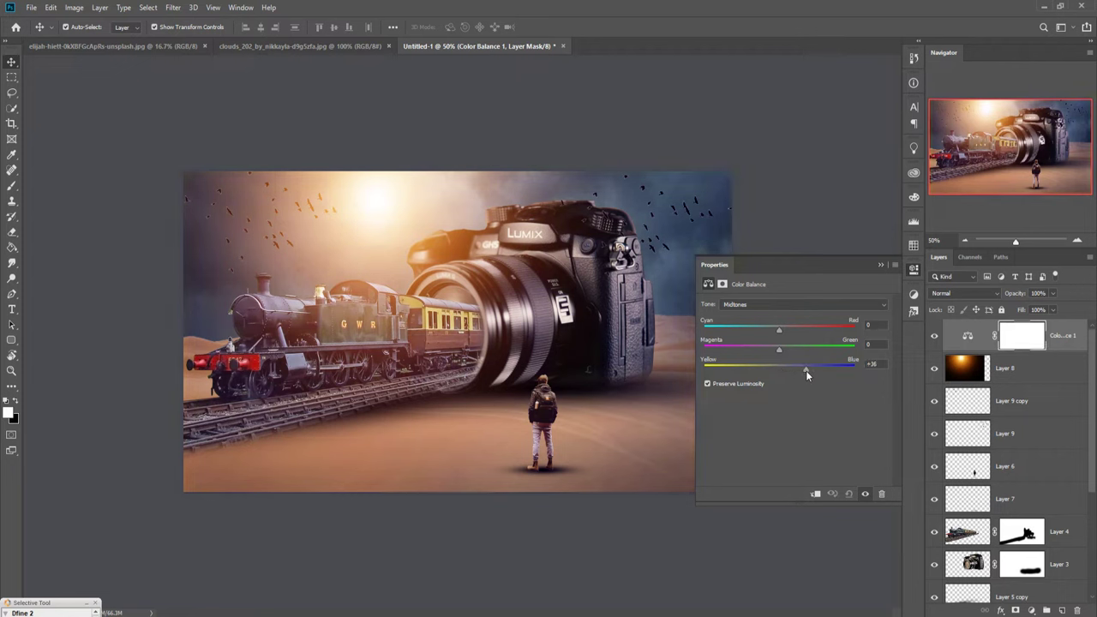
left_click_drag(814, 370, 819, 372)
left_click_drag(780, 330, 788, 333)
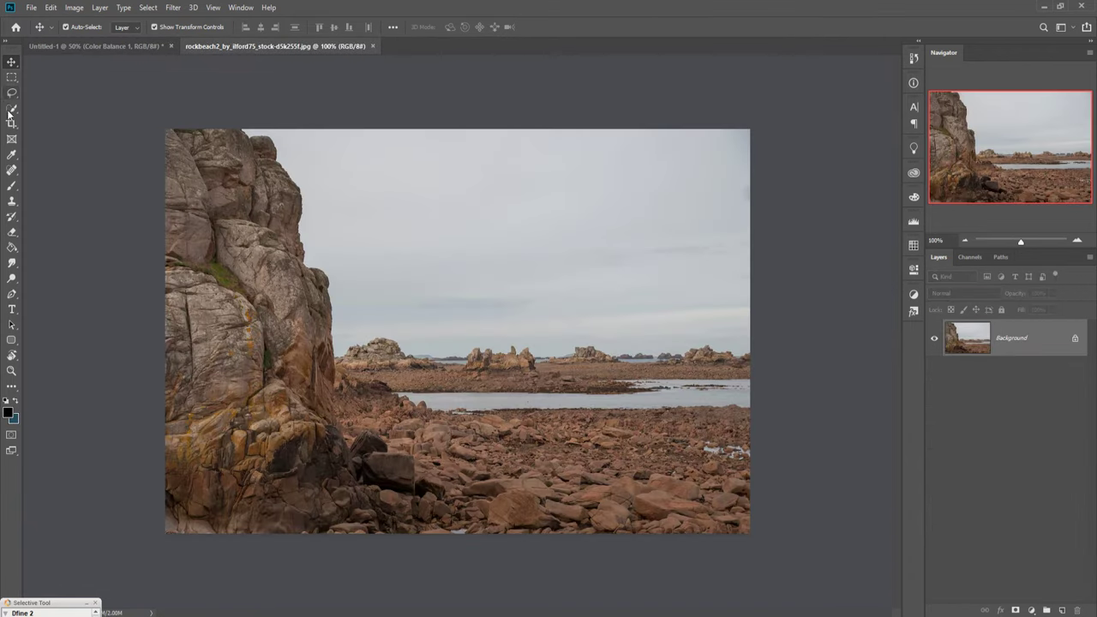
Quick-select the rockbeach foreground boulders, trimming and re-adding the lower-right rocks
left_click(11, 109)
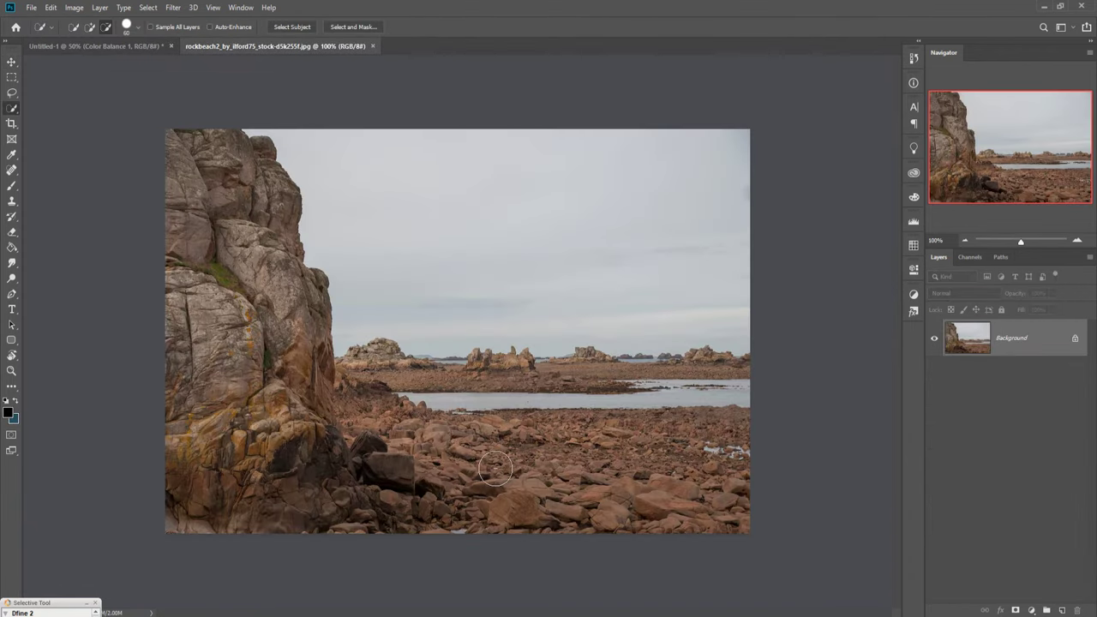
left_click_drag(460, 478, 672, 506)
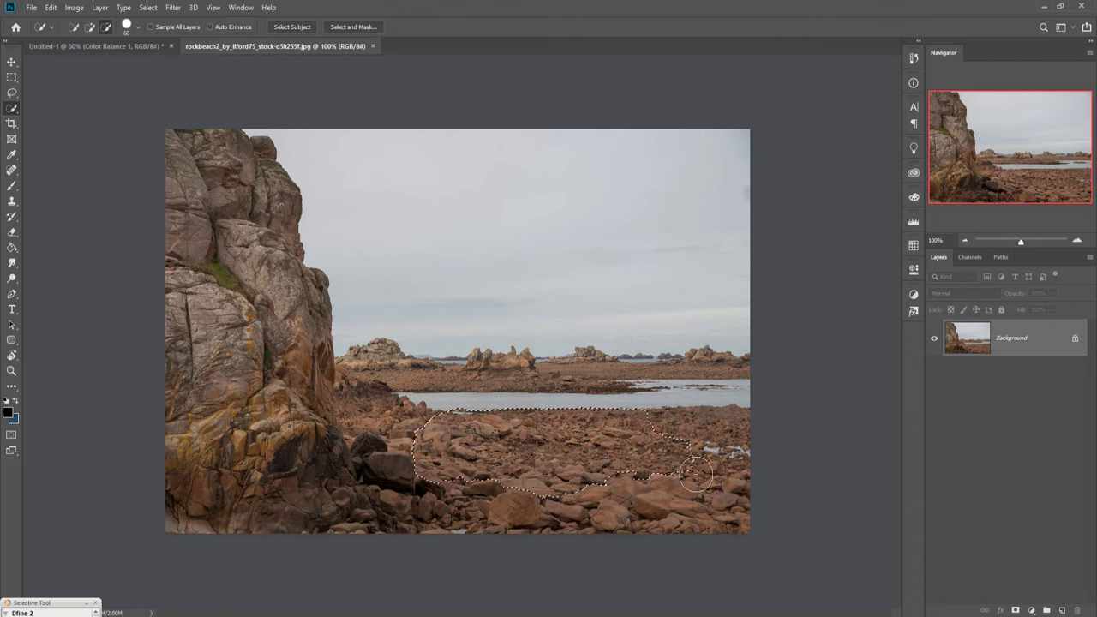
left_click_drag(474, 507, 378, 419)
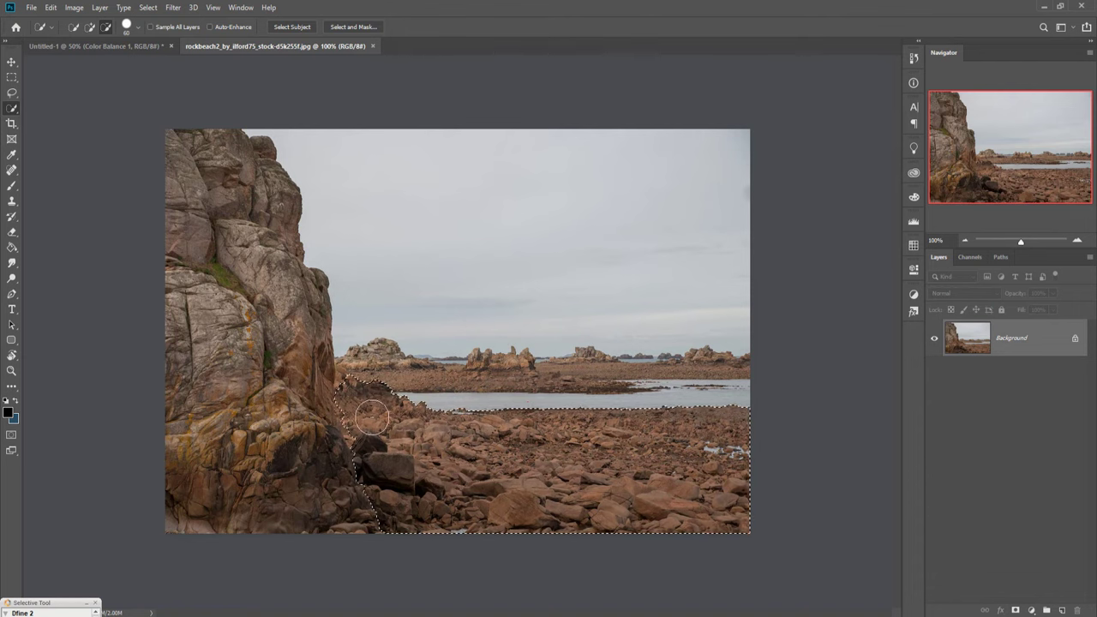
left_click_drag(518, 511, 703, 518)
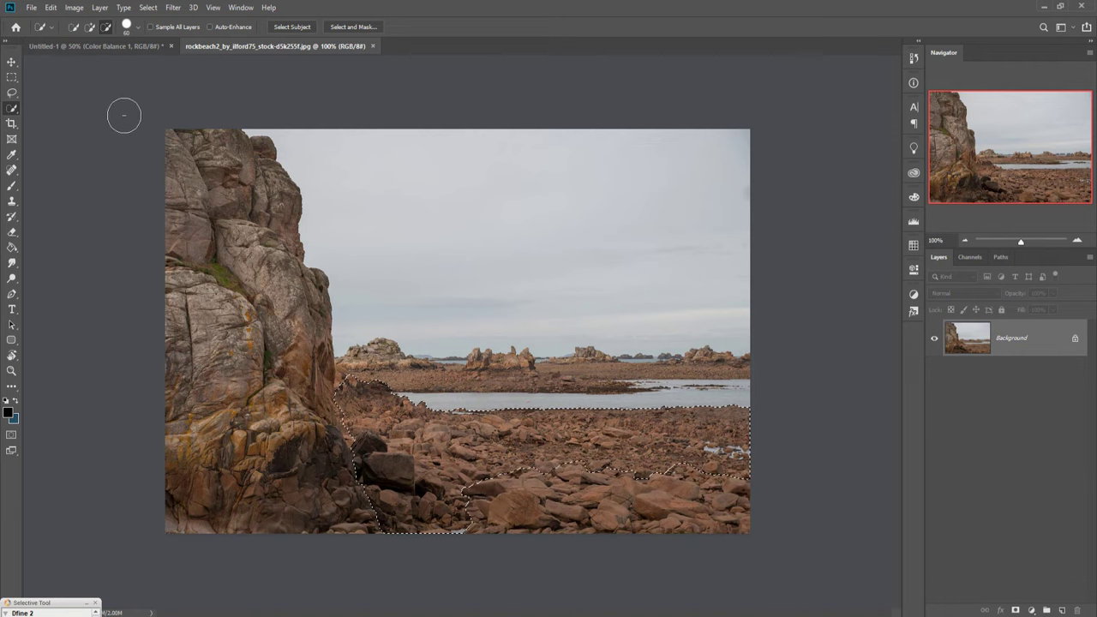
left_click(89, 26)
mouse_move(548, 470)
left_mouse_down()
mouse_move(720, 522)
mouse_move(718, 491)
mouse_move(680, 503)
left_mouse_up()
left_click_drag(514, 514, 523, 496)
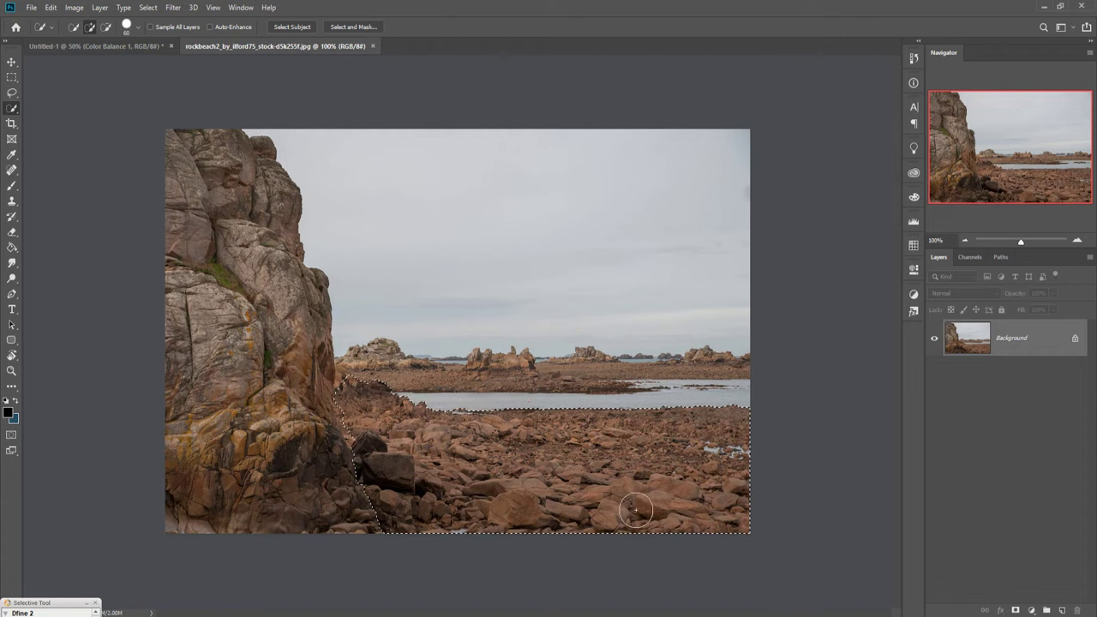
Drag the selected rocks into the Untitled-1 composite and close the rock photo
key("v")
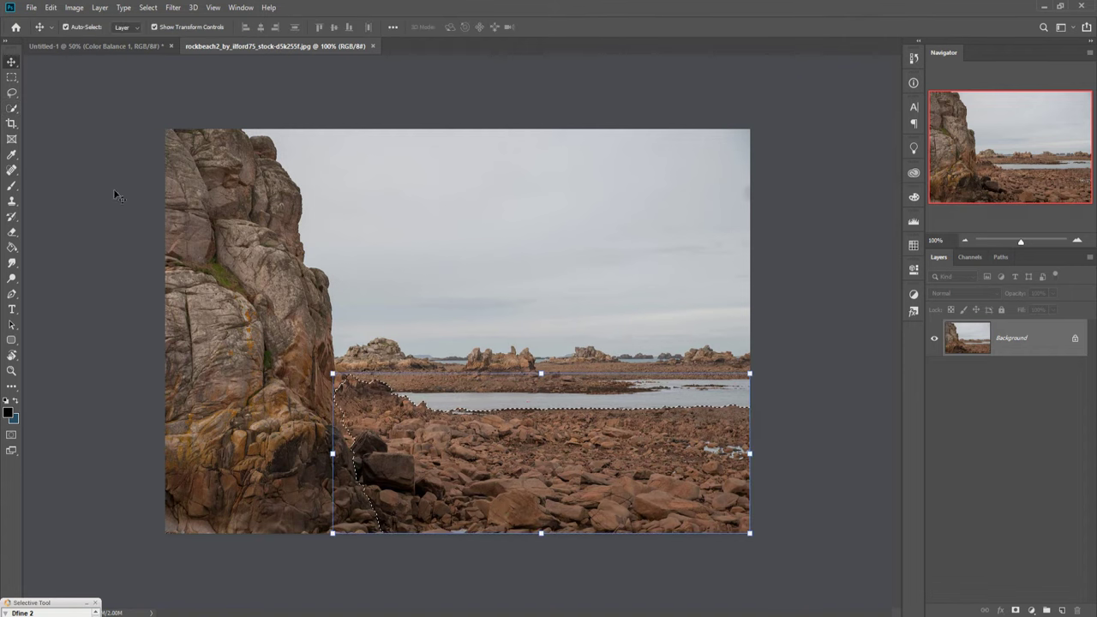
left_click_drag(287, 46, 817, 117)
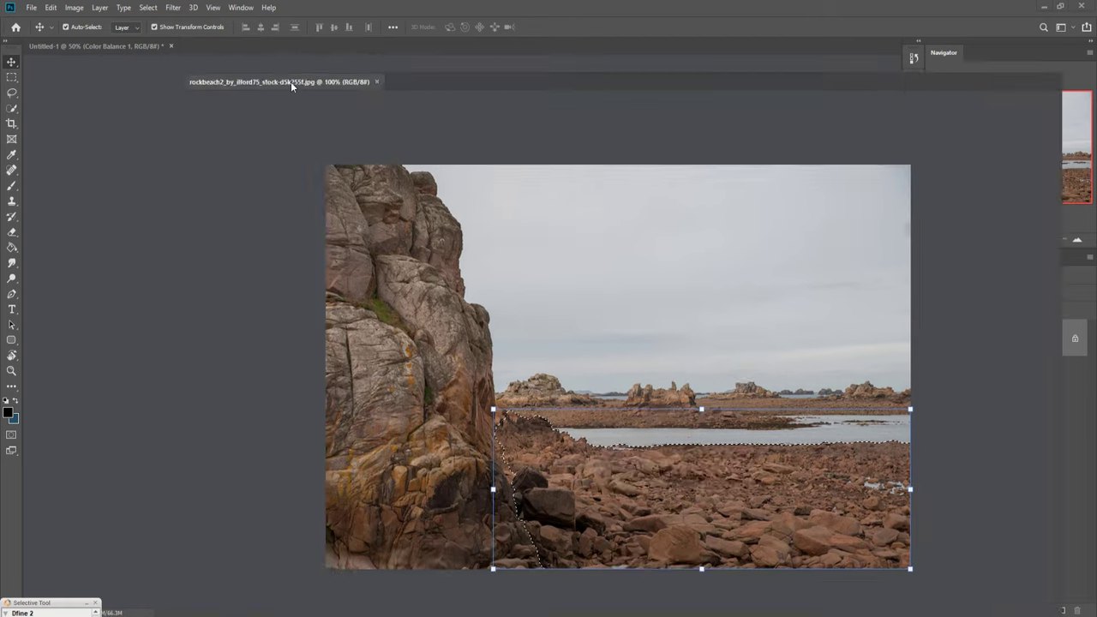
left_click_drag(953, 458, 423, 399)
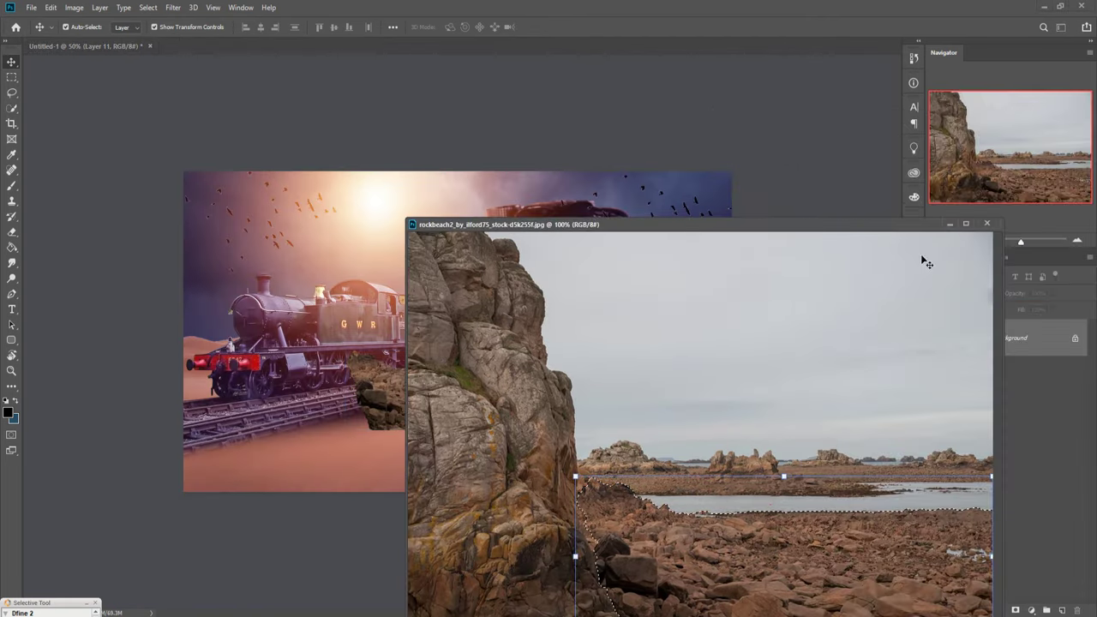
key("ctrl+w")
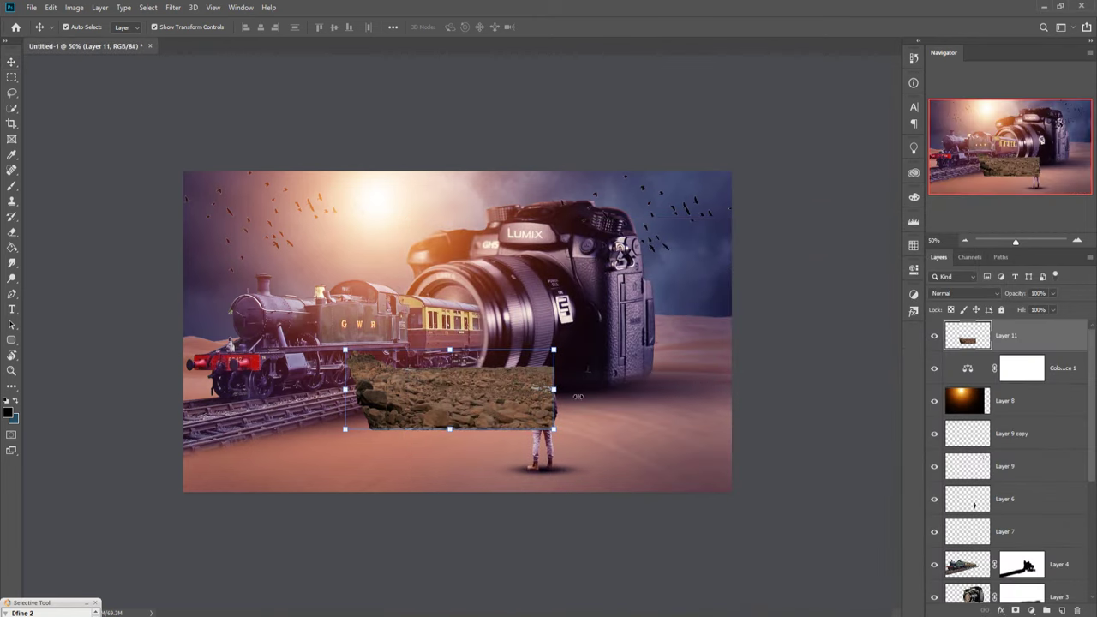
Scale Layer 11 to about 262% over the lower canvas and add a layer mask
left_click_drag(554, 389, 815, 390)
left_click_drag(640, 418, 403, 450)
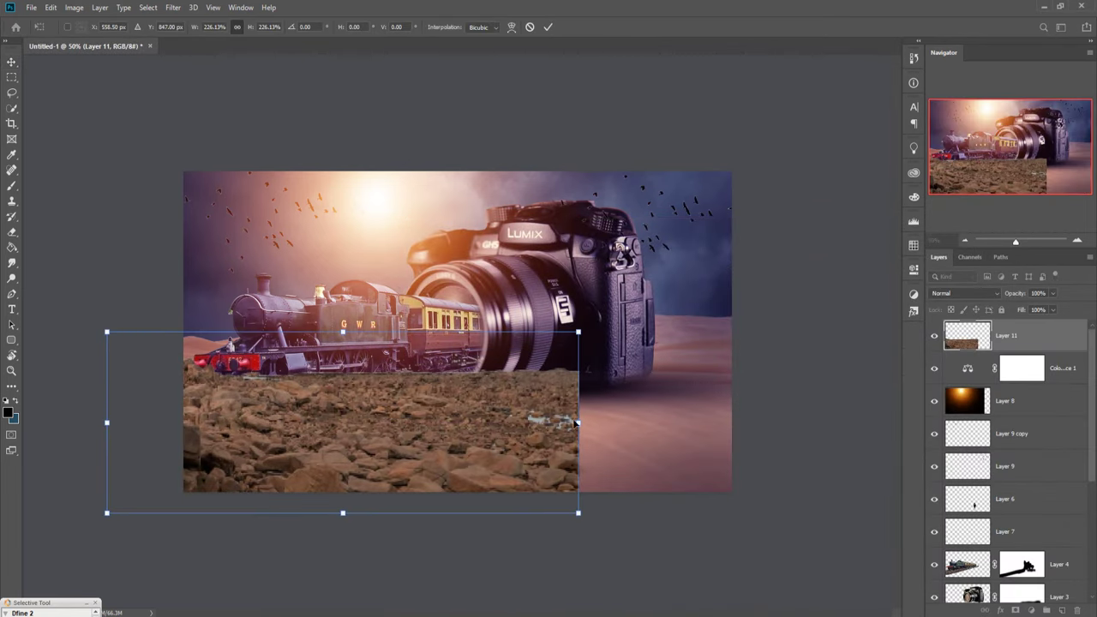
left_click_drag(579, 426, 654, 421)
left_click_drag(514, 403, 506, 355)
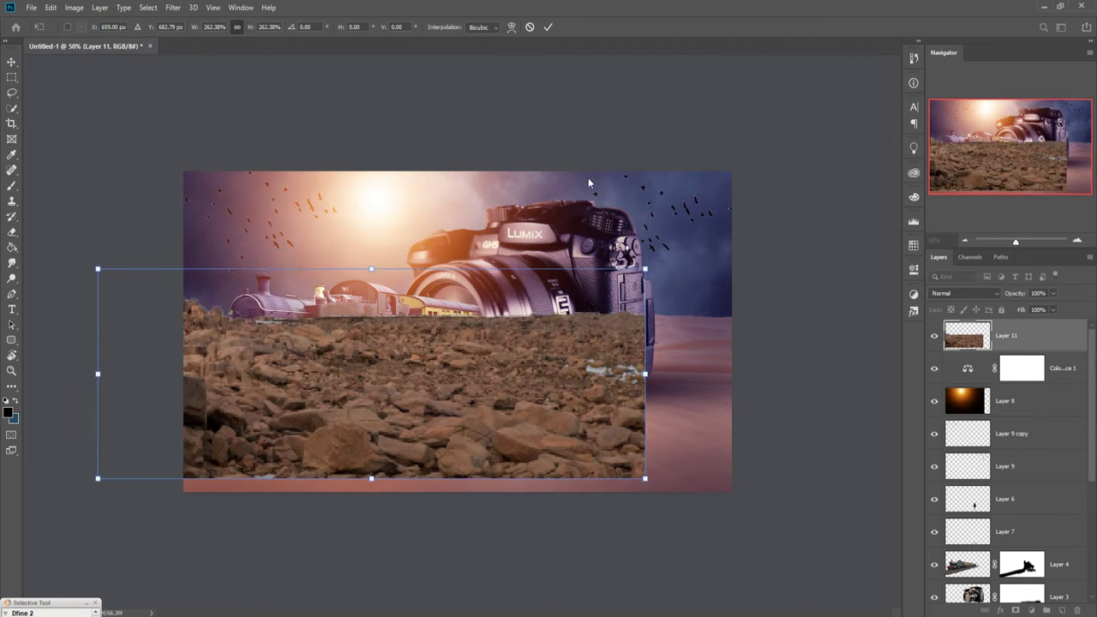
left_click(549, 29)
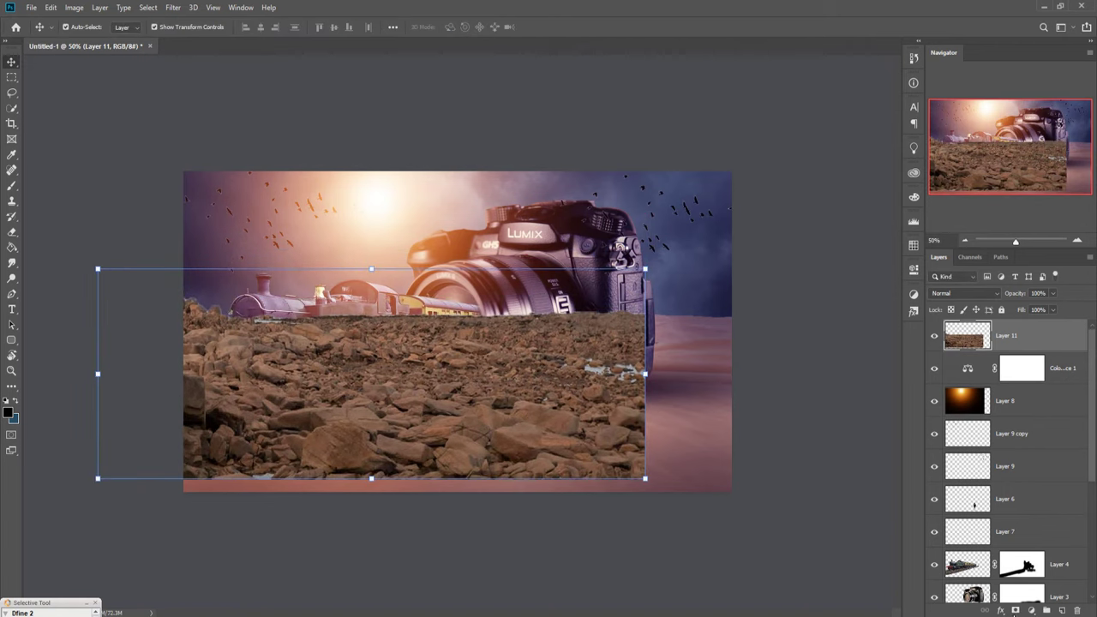
left_click(1018, 610)
With a 500 px black brush at full opacity, mask out the left rocks over the train
left_click(12, 186)
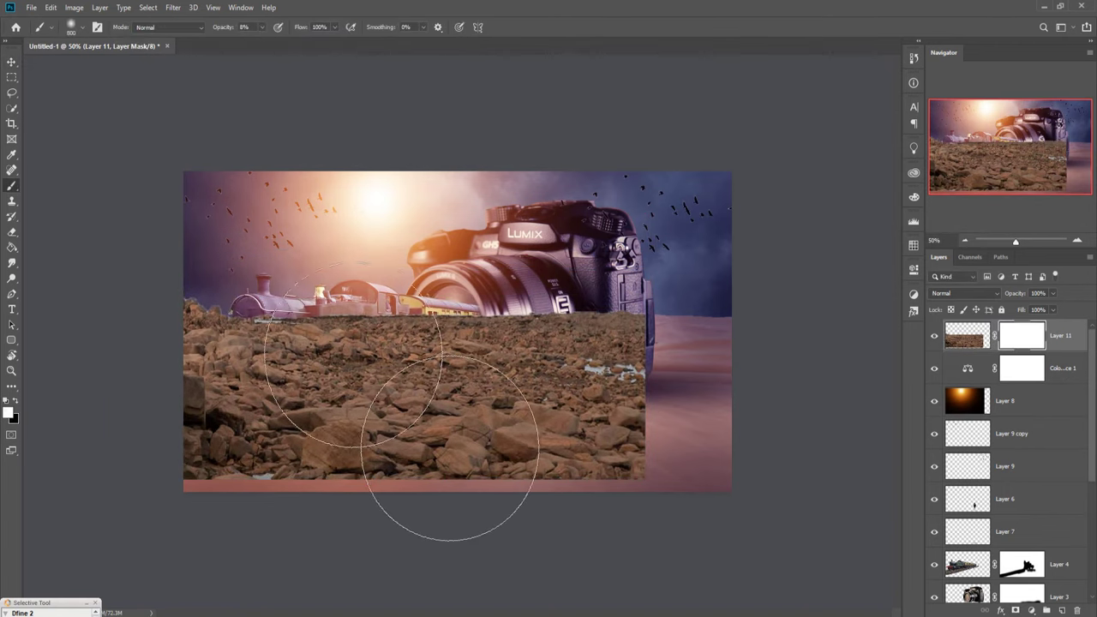
key("bracketleft")
key("bracketleft")
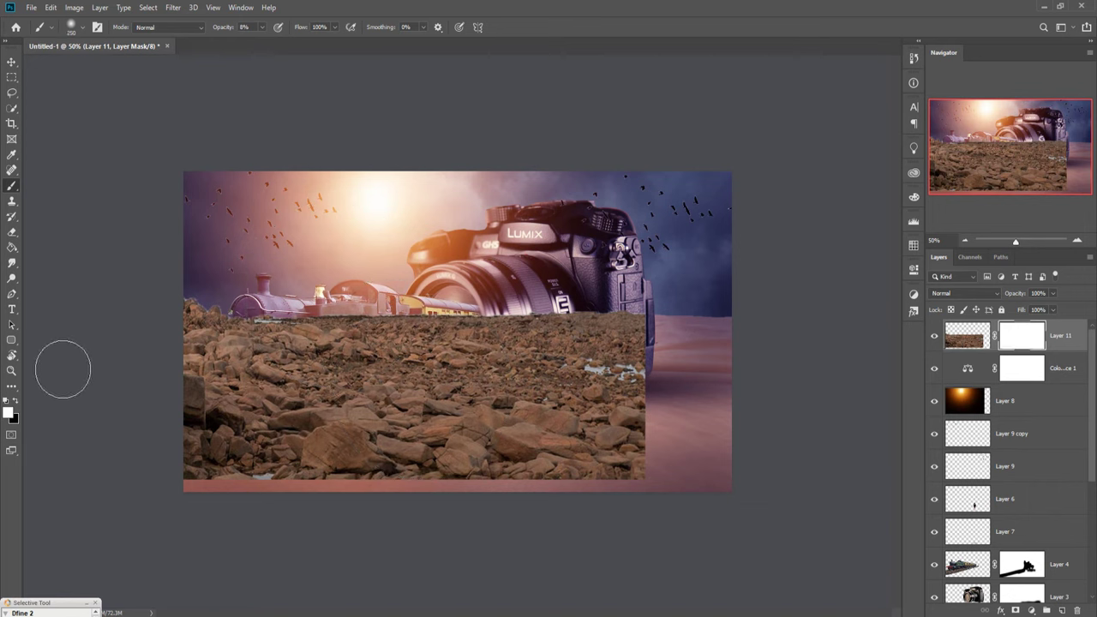
left_click(14, 402)
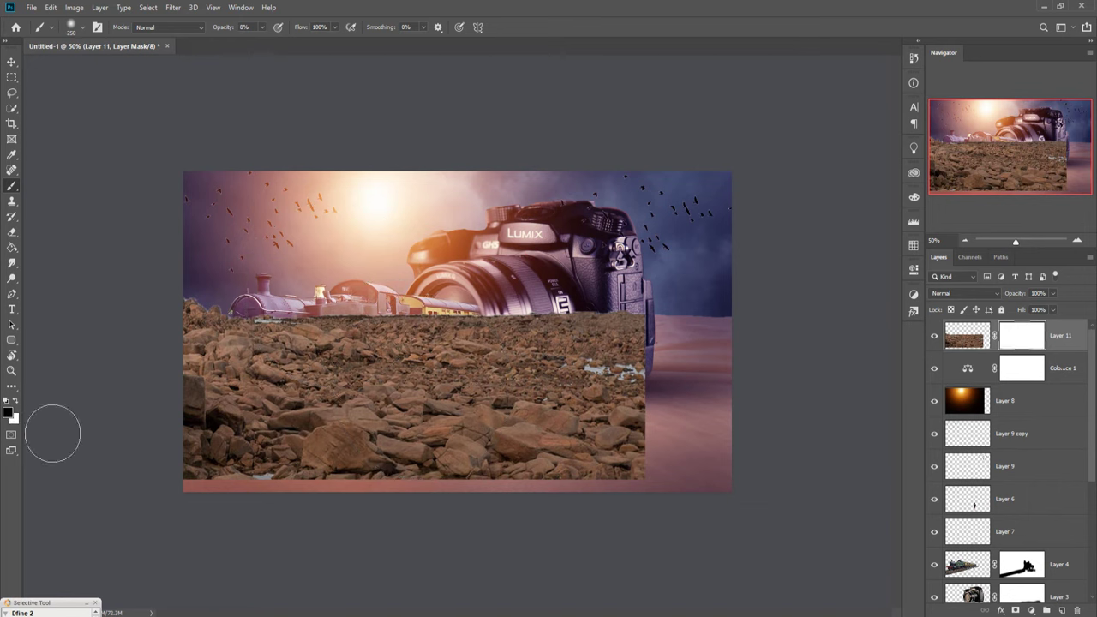
left_click(262, 28)
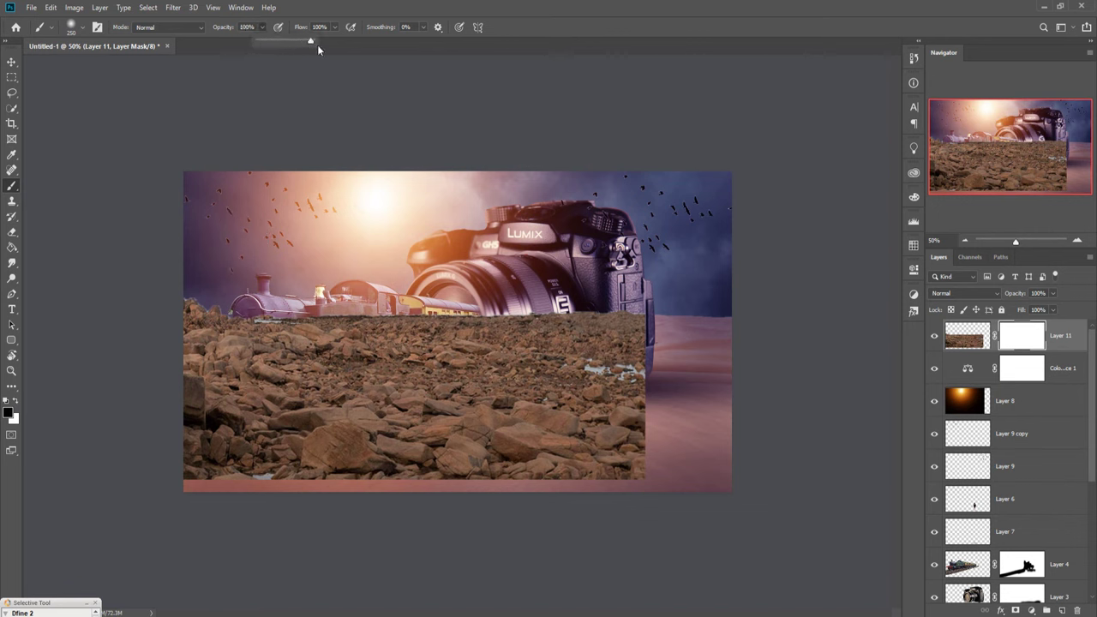
key("bracketright")
key("bracketright")
key("bracketright")
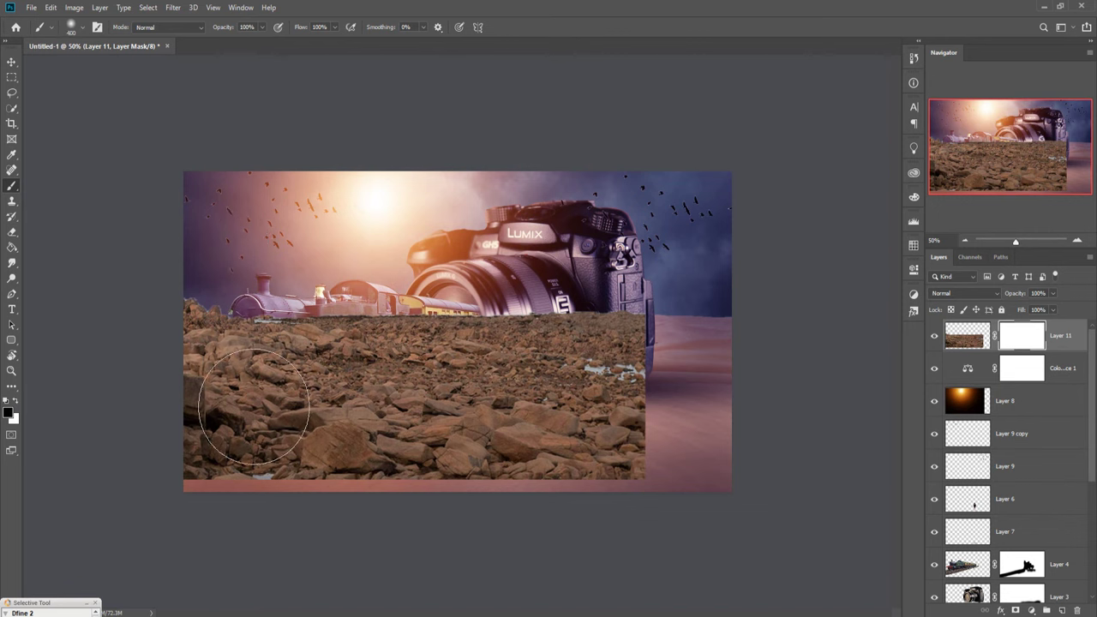
mouse_move(328, 373)
left_mouse_down()
mouse_move(258, 335)
mouse_move(243, 374)
mouse_move(197, 403)
mouse_move(386, 361)
mouse_move(325, 360)
mouse_move(249, 403)
mouse_move(420, 377)
mouse_move(489, 339)
mouse_move(620, 318)
mouse_move(620, 367)
mouse_move(690, 374)
mouse_move(608, 360)
mouse_move(433, 367)
mouse_move(351, 405)
mouse_move(592, 377)
mouse_move(512, 390)
mouse_move(657, 392)
mouse_move(676, 421)
mouse_move(615, 473)
mouse_move(674, 480)
mouse_move(669, 460)
left_mouse_up()
Mask the rocks around the backpacker with a 250 px brush and move Layer 11 below Layer 7
key("bracketleft")
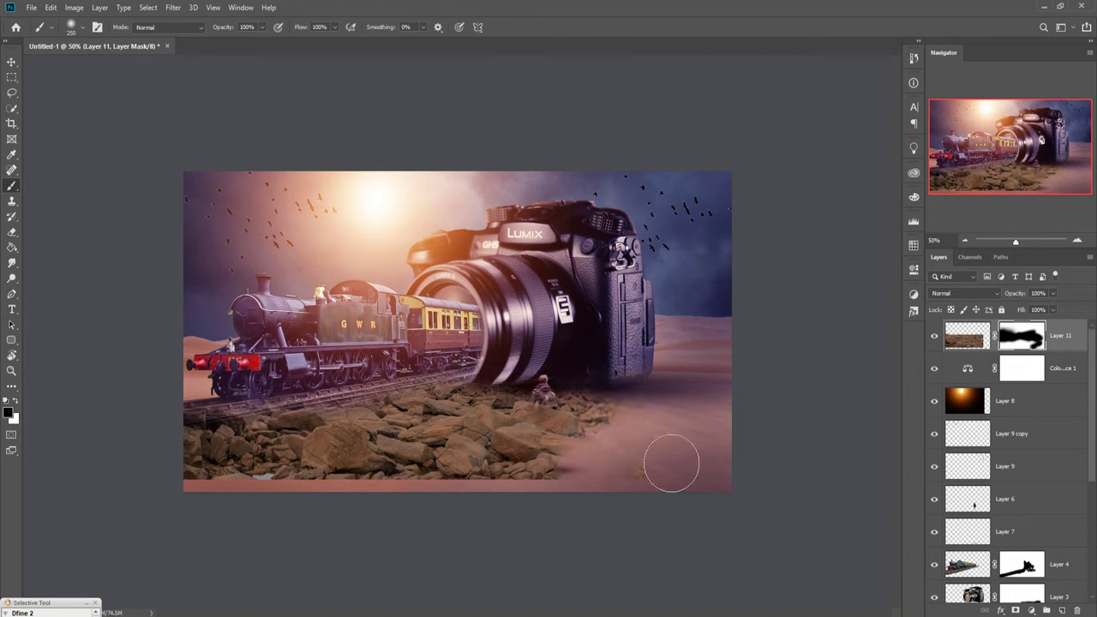
mouse_move(668, 503)
left_mouse_down()
mouse_move(549, 454)
mouse_move(499, 512)
mouse_move(463, 522)
mouse_move(550, 503)
mouse_move(531, 415)
mouse_move(563, 465)
mouse_move(637, 466)
left_mouse_up()
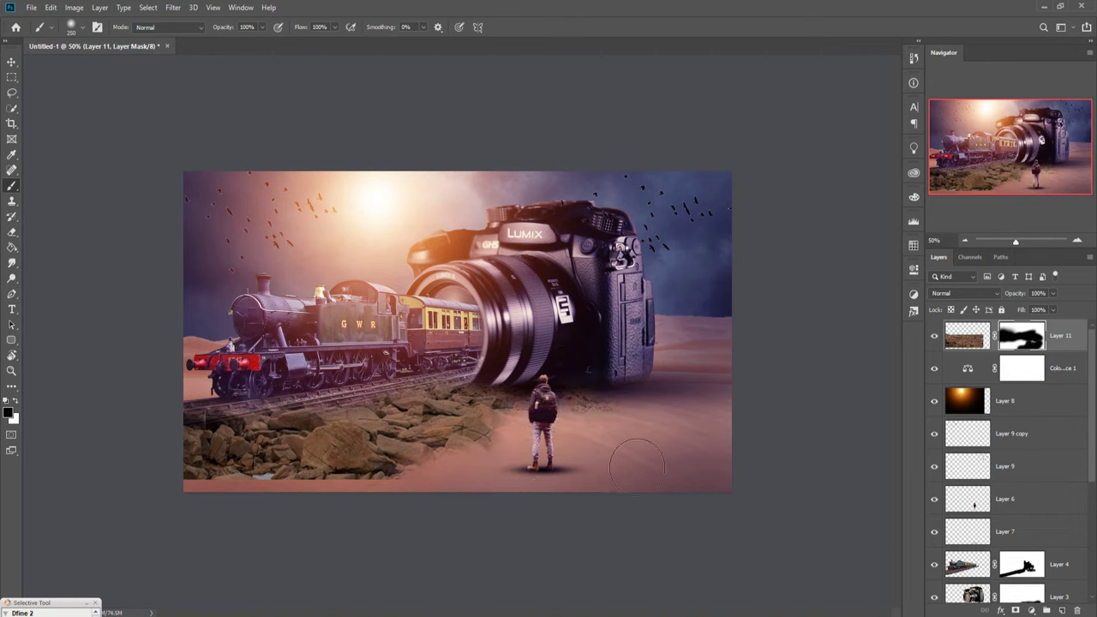
left_click_drag(489, 439, 433, 446)
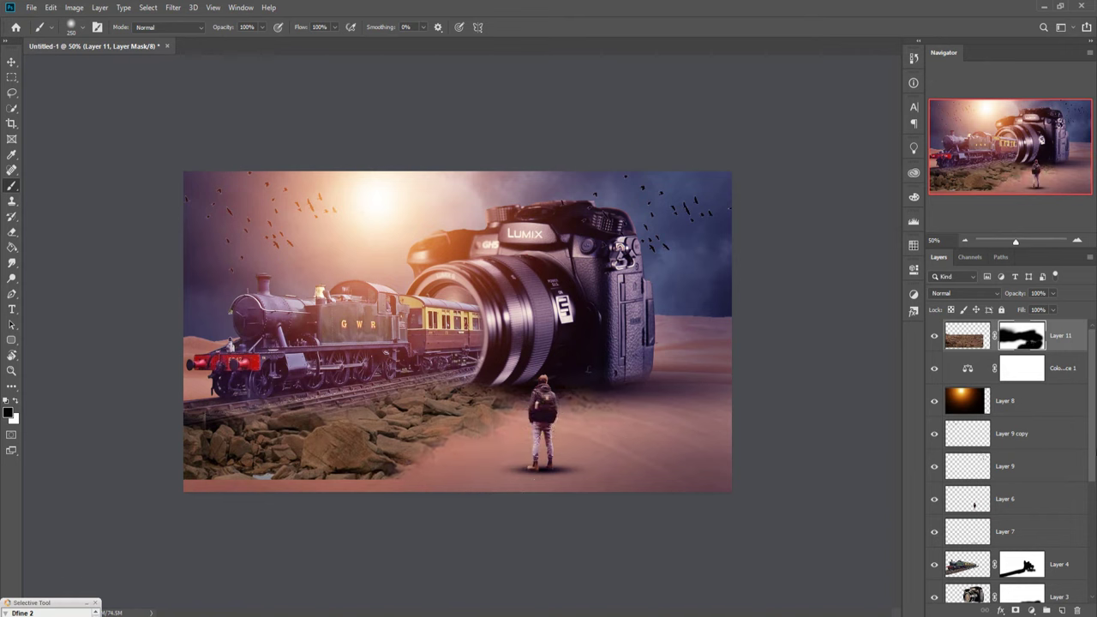
left_click_drag(1064, 326, 1073, 546)
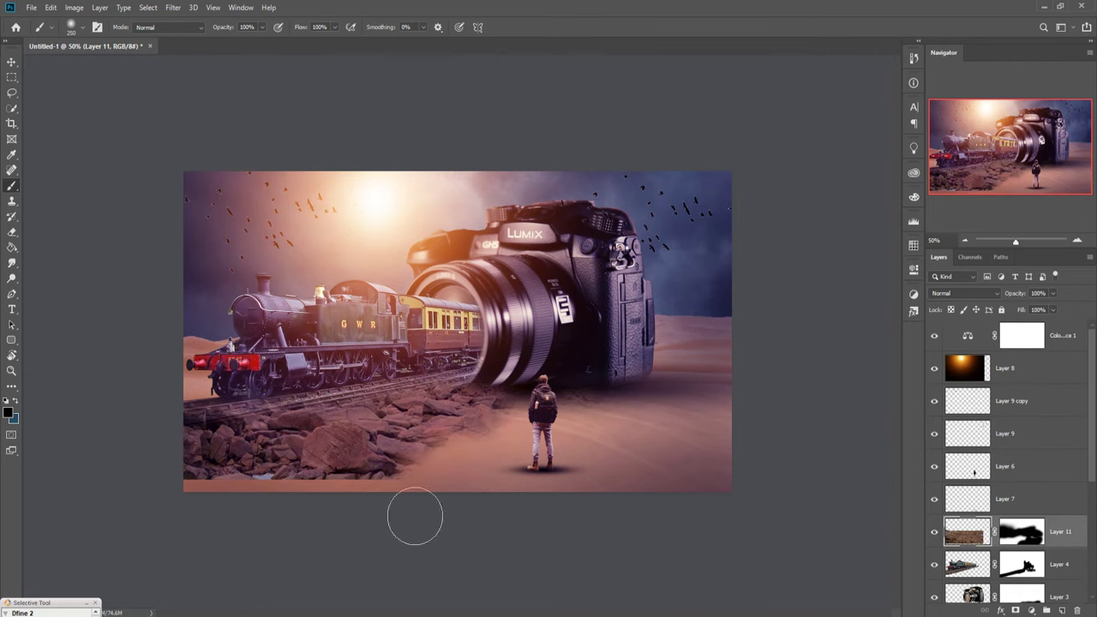
Undo a stray stroke, then fade the bottom rocks into the sand on Layer 11's mask
mouse_move(415, 516)
left_mouse_down()
mouse_move(391, 528)
mouse_move(480, 537)
left_mouse_up()
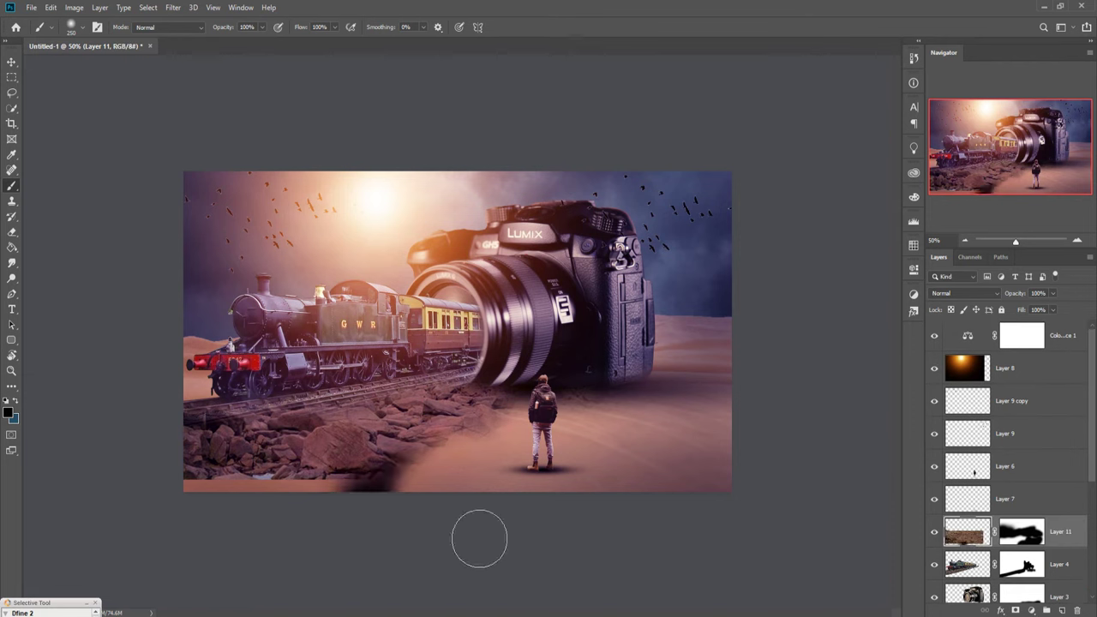
key("ctrl+z")
left_click(1024, 536)
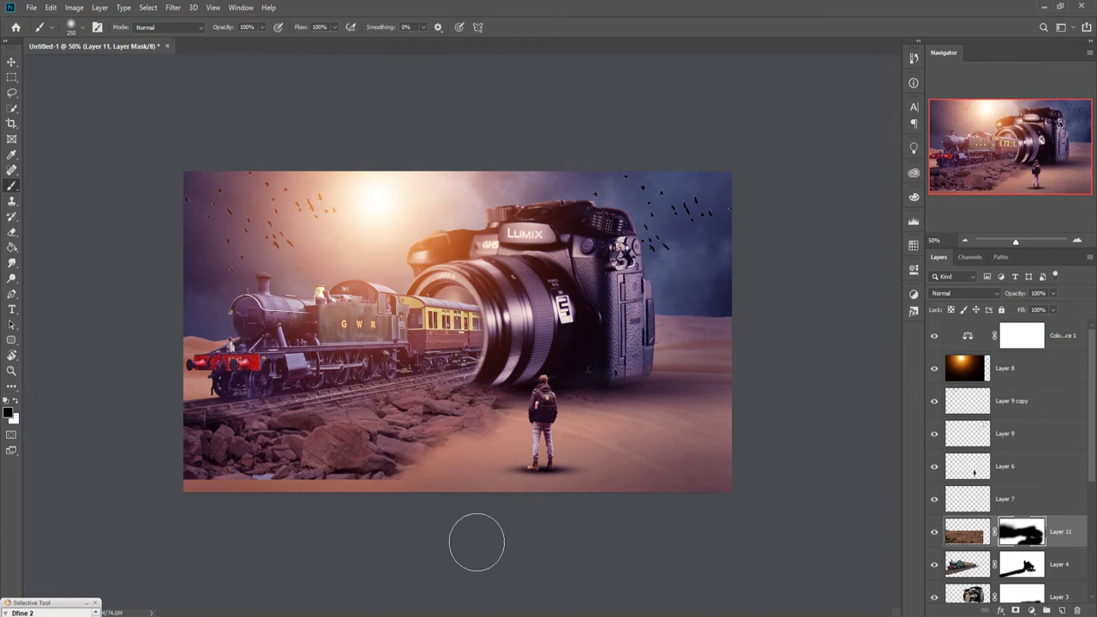
left_click_drag(358, 524, 467, 506)
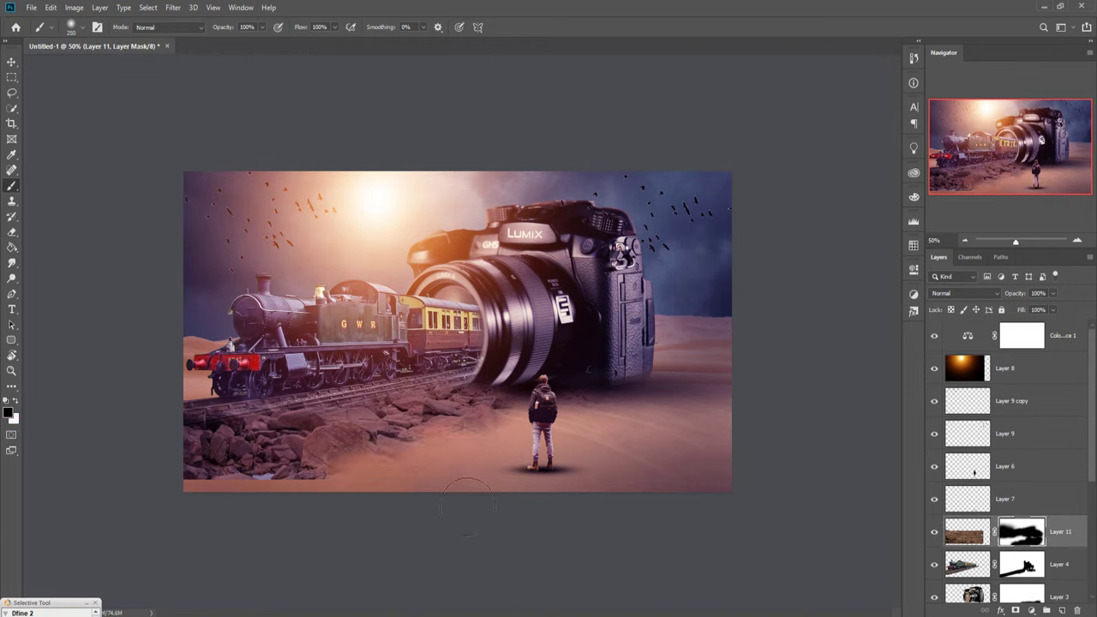
mouse_move(384, 519)
left_mouse_down()
mouse_move(265, 537)
mouse_move(334, 508)
mouse_move(226, 529)
mouse_move(265, 526)
left_mouse_up()
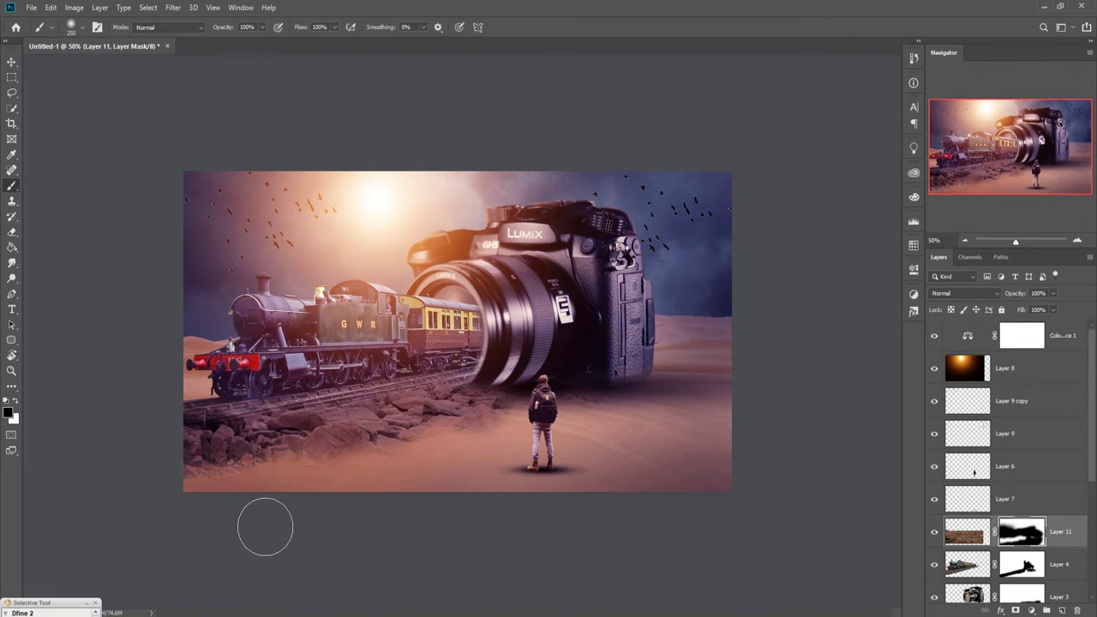
left_click_drag(342, 512, 425, 507)
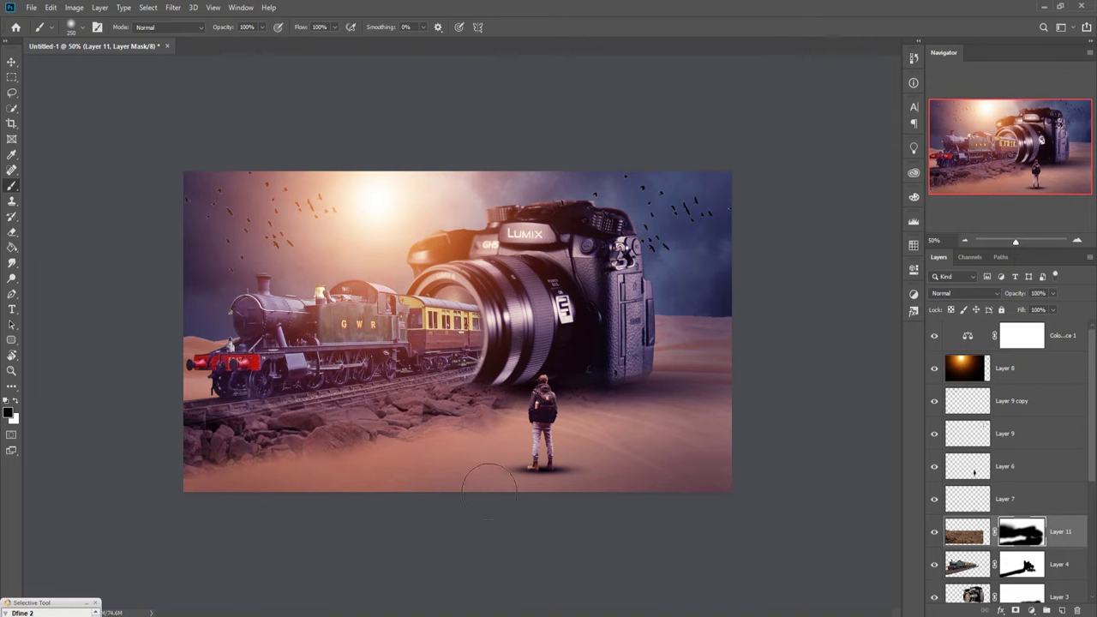
left_click_drag(488, 491, 530, 479)
left_click_drag(387, 431, 427, 436)
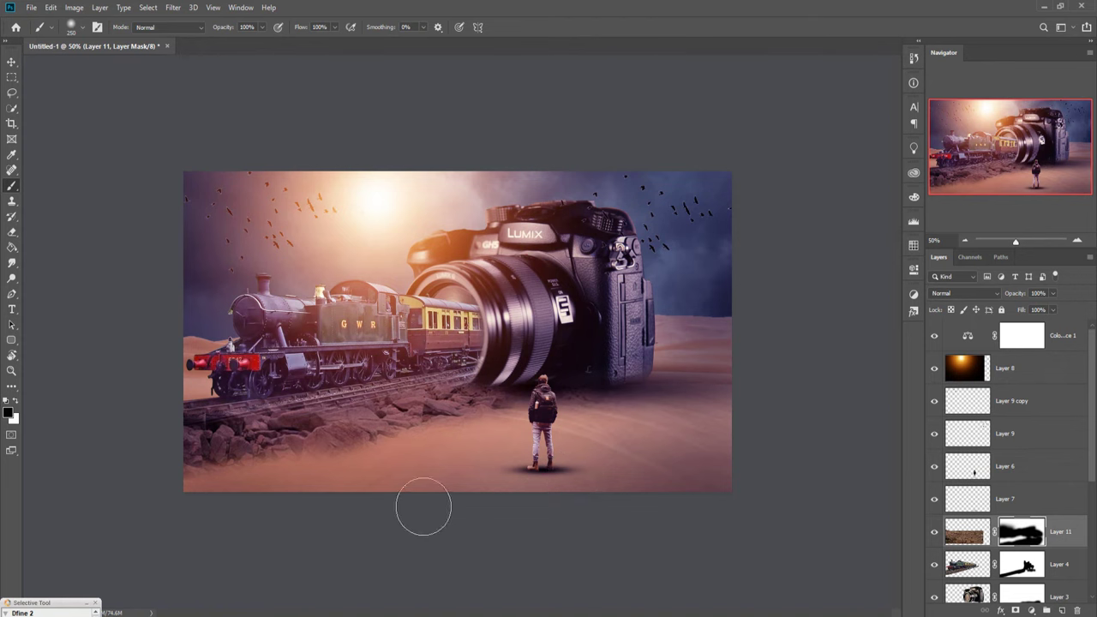
left_click_drag(423, 508, 345, 445)
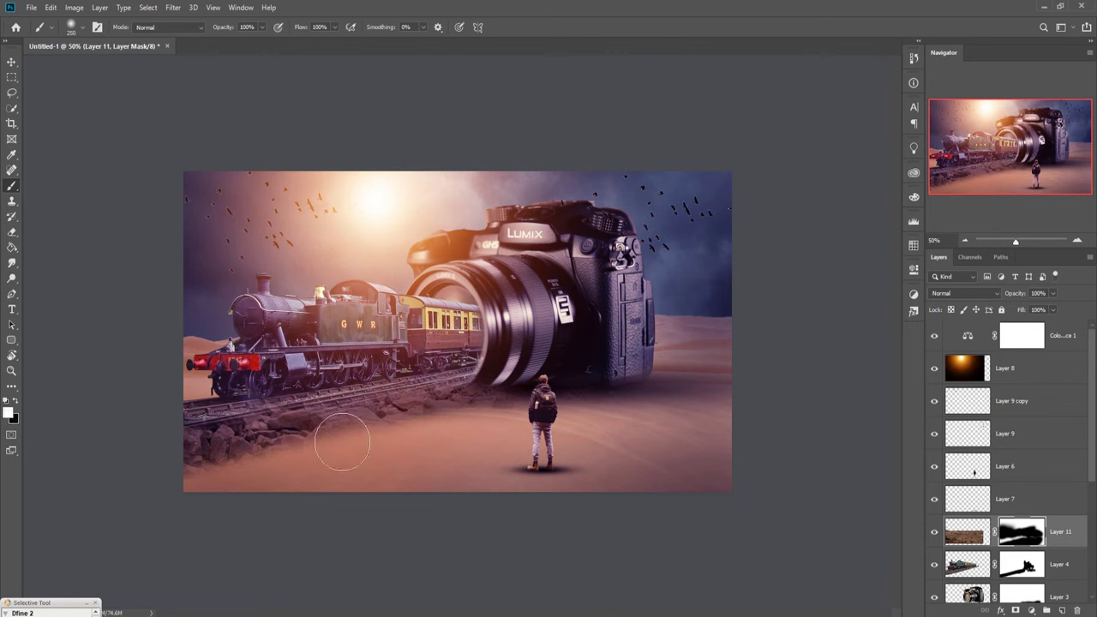
Brush the remaining rocks into a soft haze from the far left to below the lens
mouse_move(336, 438)
left_mouse_down()
mouse_move(336, 459)
mouse_move(463, 427)
left_mouse_up()
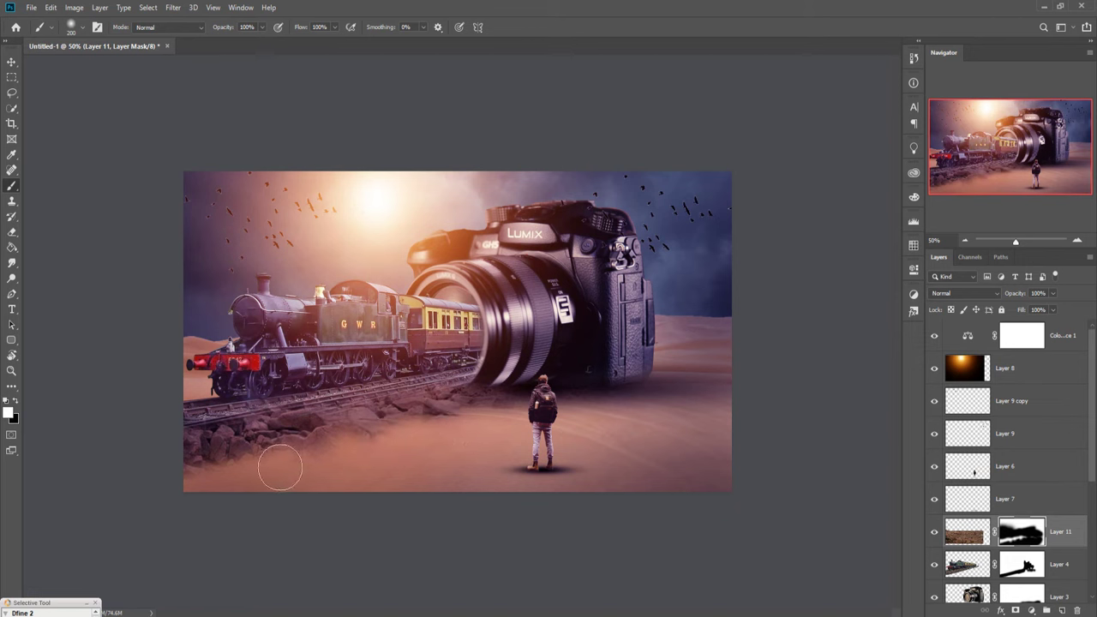
left_click_drag(280, 467, 263, 469)
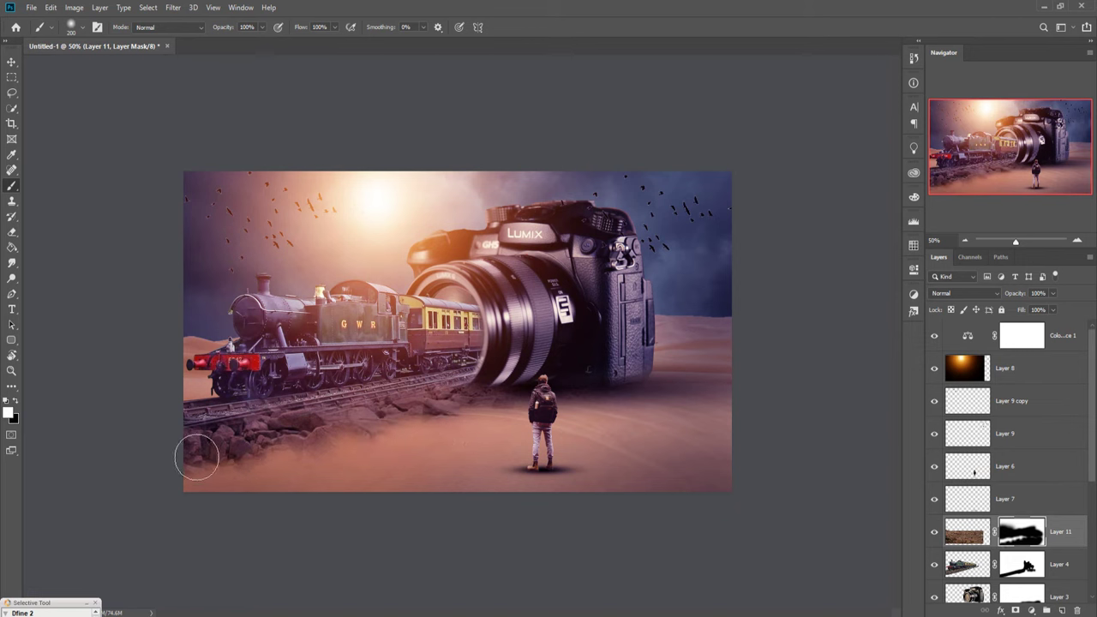
left_click_drag(326, 448, 293, 450)
left_click_drag(395, 445, 486, 414)
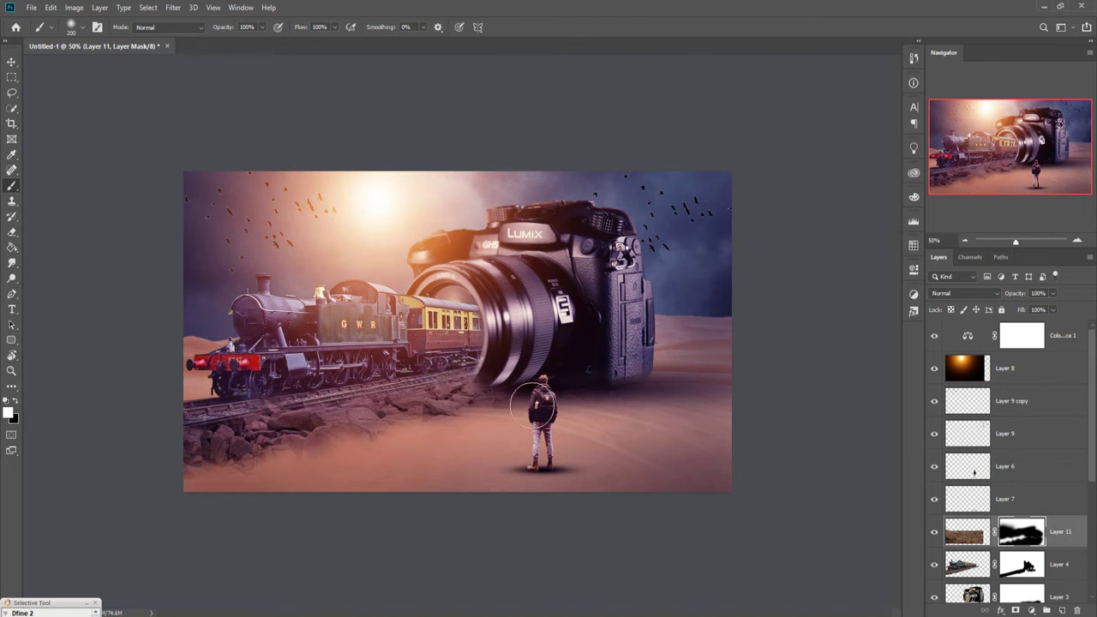
left_click(12, 68)
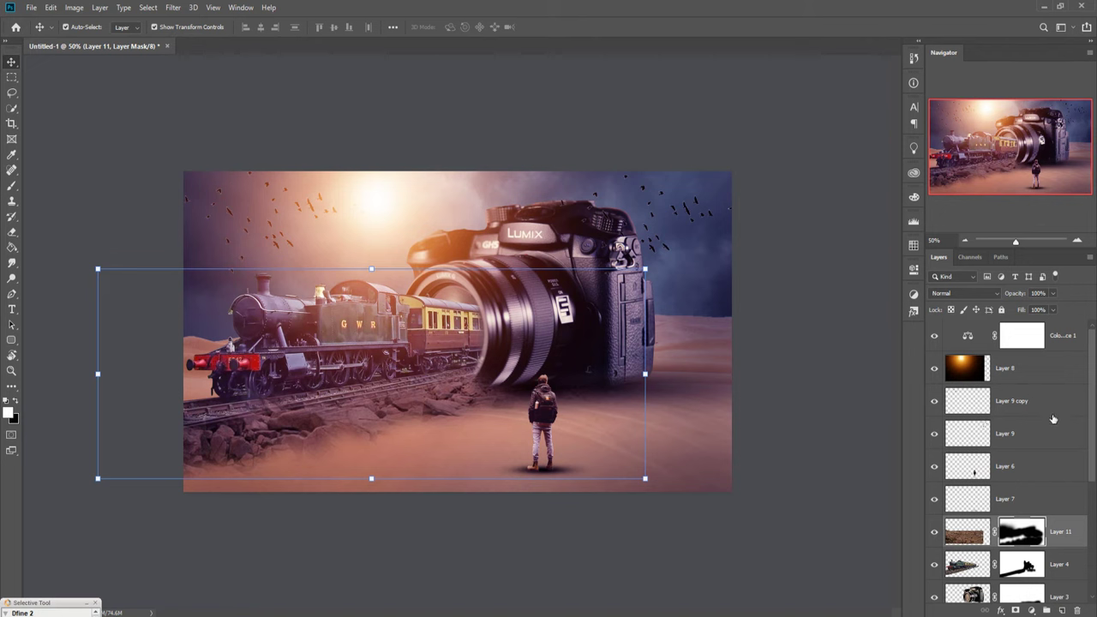
left_click(1072, 342)
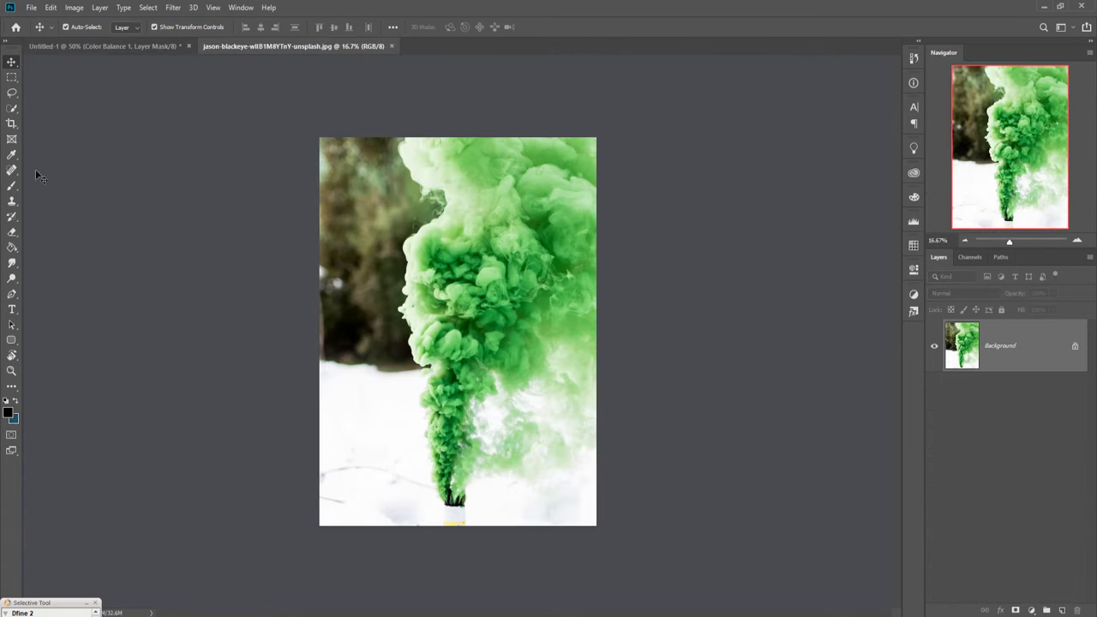
In the green smoke photo, quick-select the plume down its column to the snow line
left_click(12, 186)
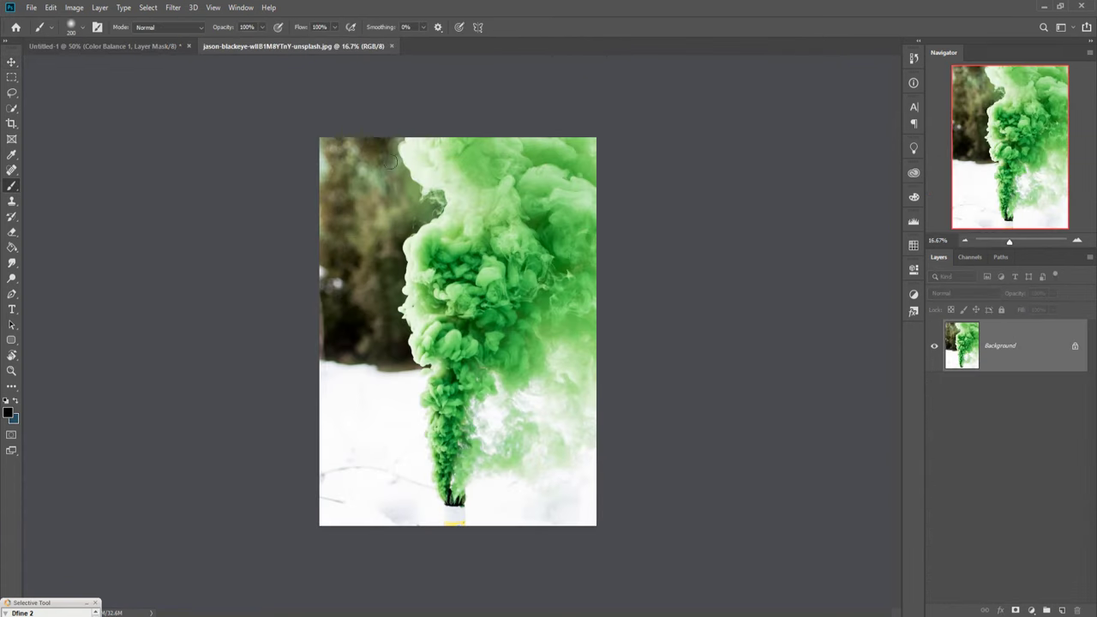
left_click(10, 106)
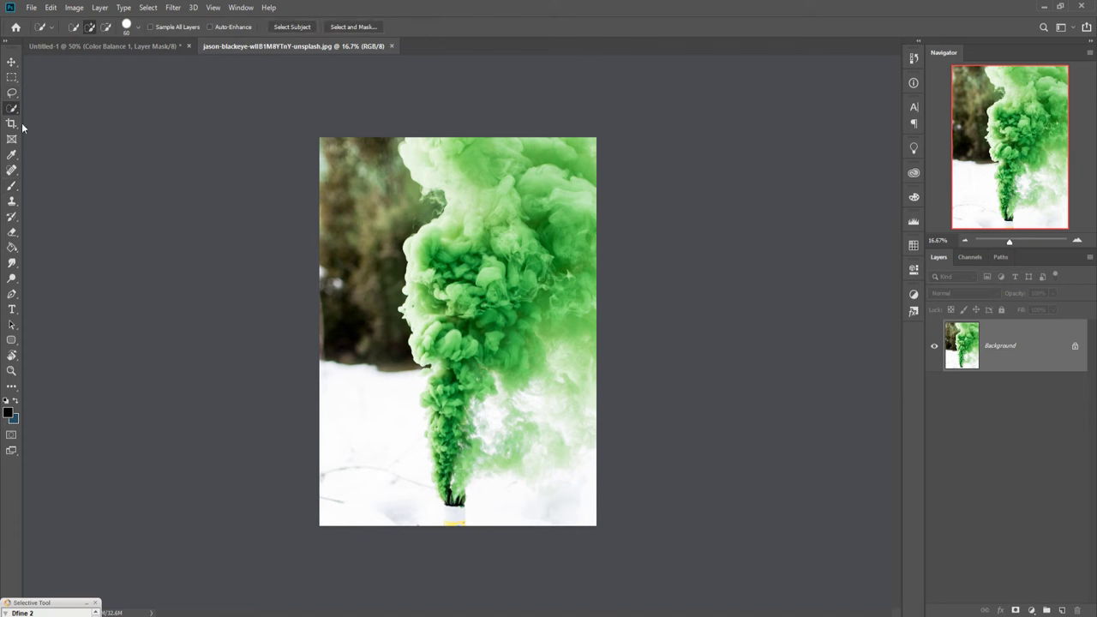
left_click_drag(425, 172, 553, 351)
left_click_drag(469, 388, 435, 405)
left_click(458, 521)
Subtract the stray snow patches beside the smoke column from the selection
left_click(418, 377, "alt")
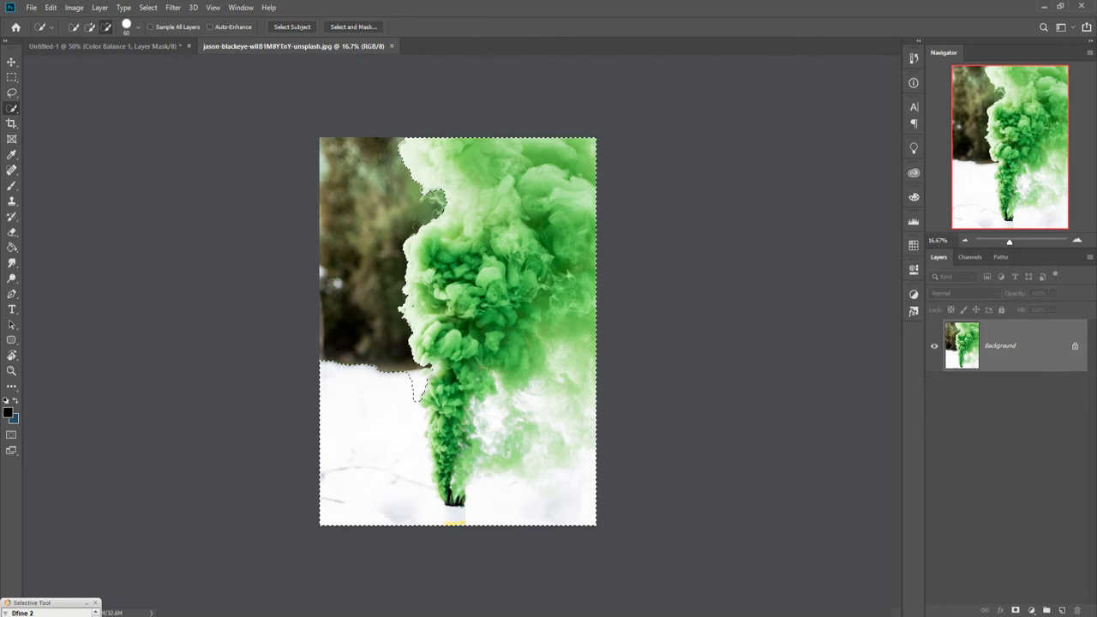
left_click(413, 393)
left_click(422, 430)
left_click_drag(422, 435, 416, 451)
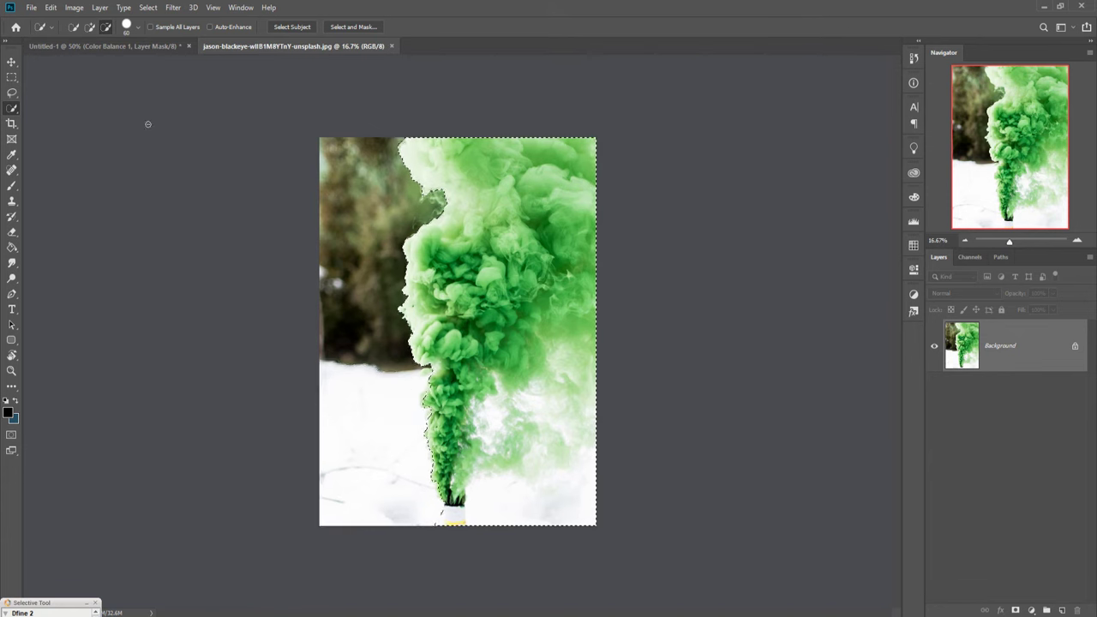
left_click(89, 27)
Drag the selected green smoke from its photo into the train composite
key("v")
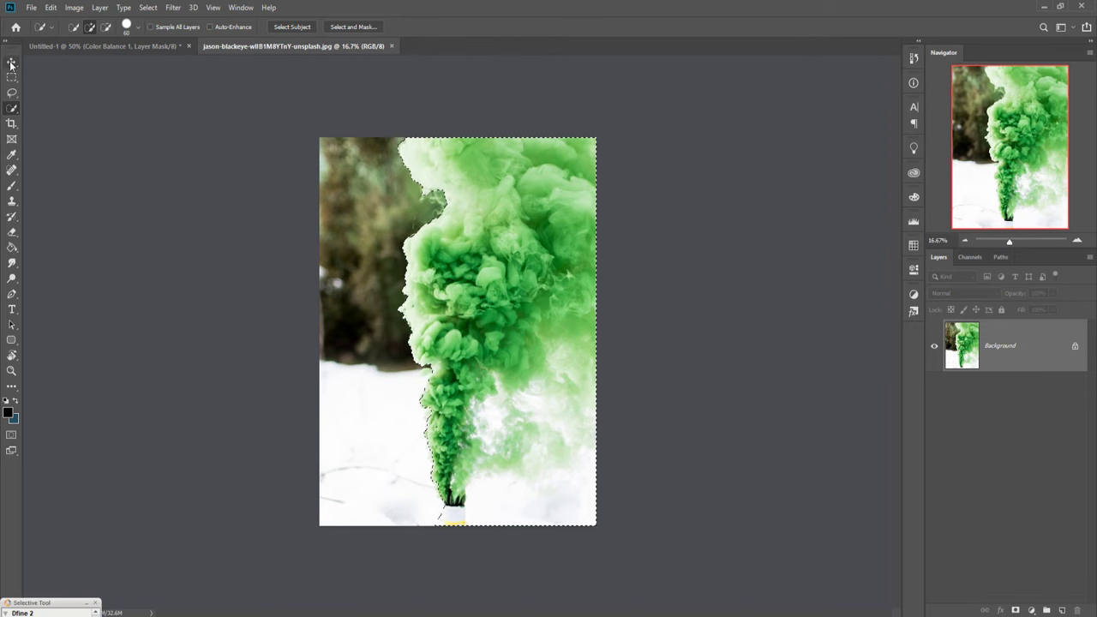
mouse_move(267, 46)
left_mouse_down()
mouse_move(268, 89)
mouse_move(639, 134)
left_mouse_up()
left_click_drag(686, 283, 396, 266)
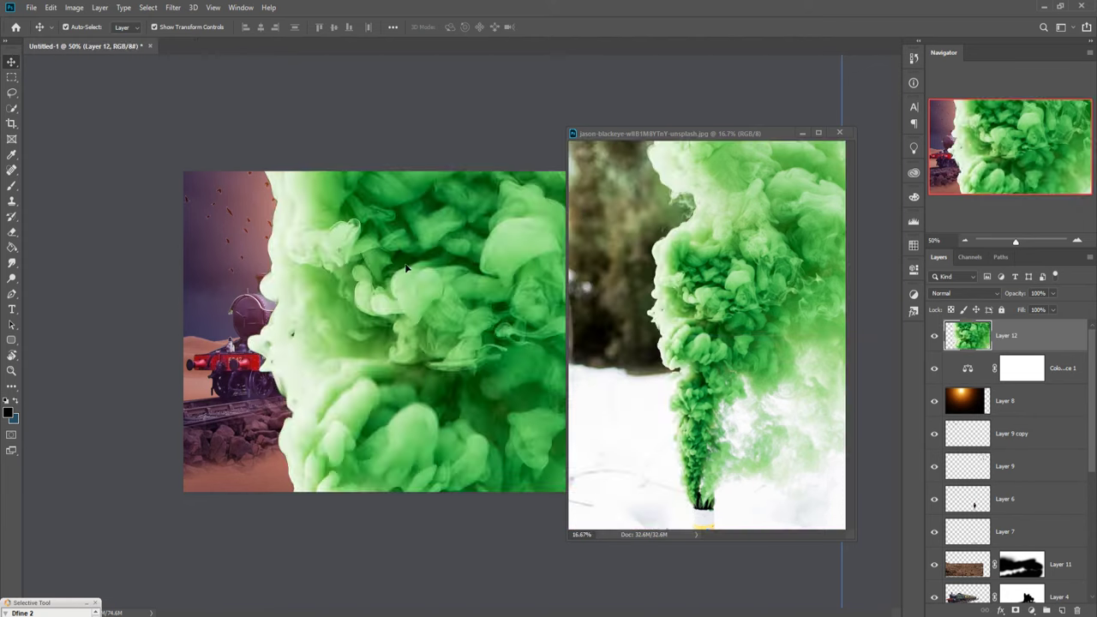
left_click(802, 134)
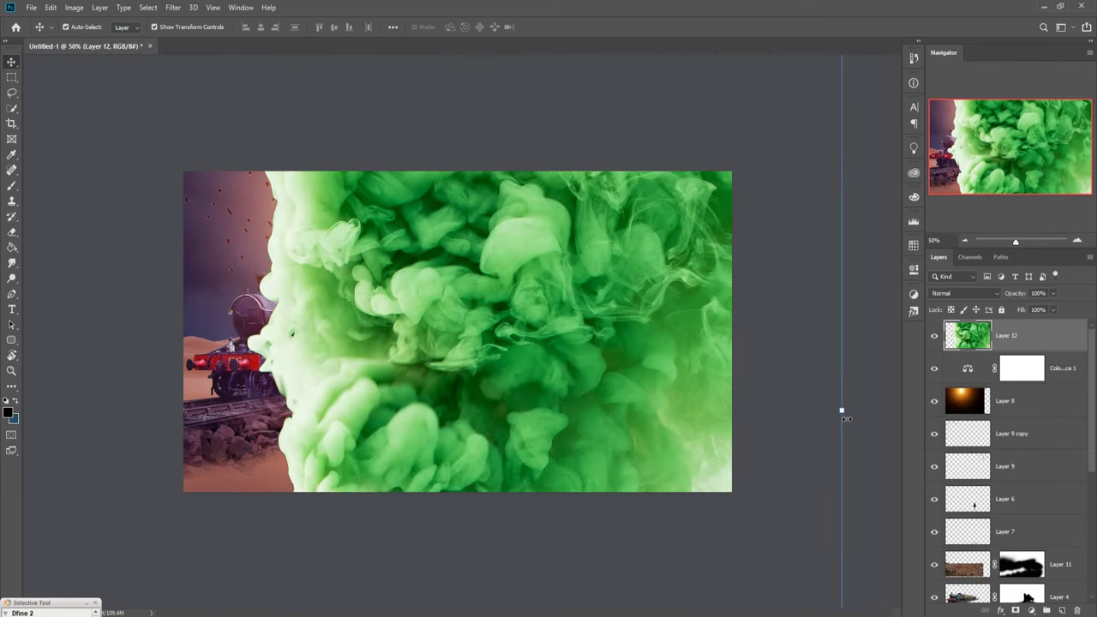
Scale the smoke to about 16% over the locomotive's chimney and move Layer 12 below Layer 4
mouse_move(836, 420)
left_mouse_down()
mouse_move(204, 420)
mouse_move(356, 239)
mouse_move(306, 232)
left_mouse_up()
left_click_drag(281, 289, 312, 270)
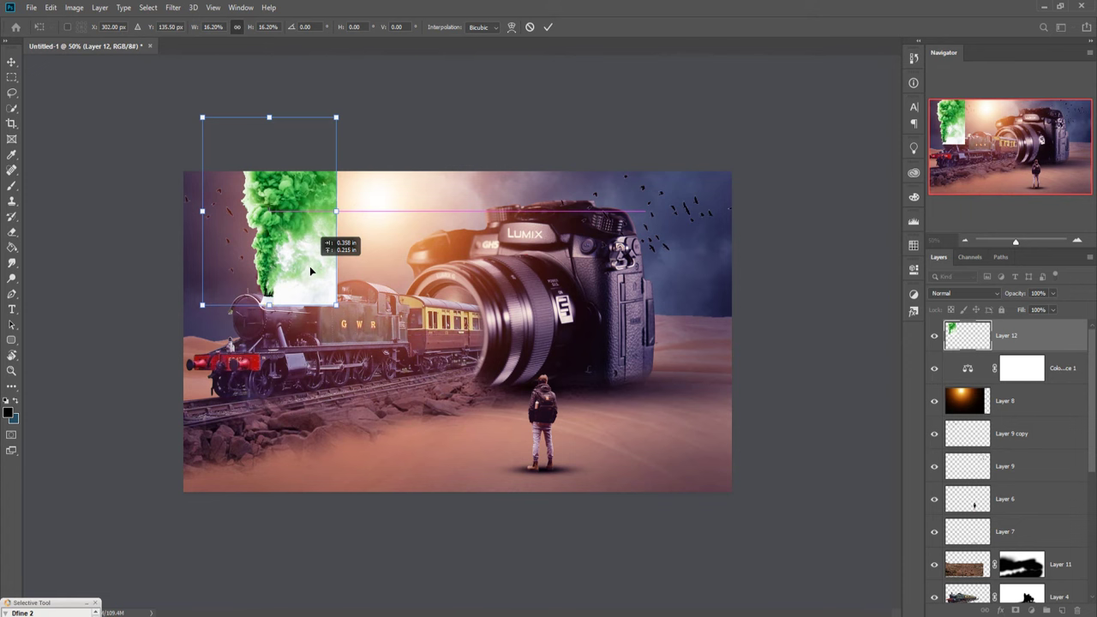
left_click(548, 29)
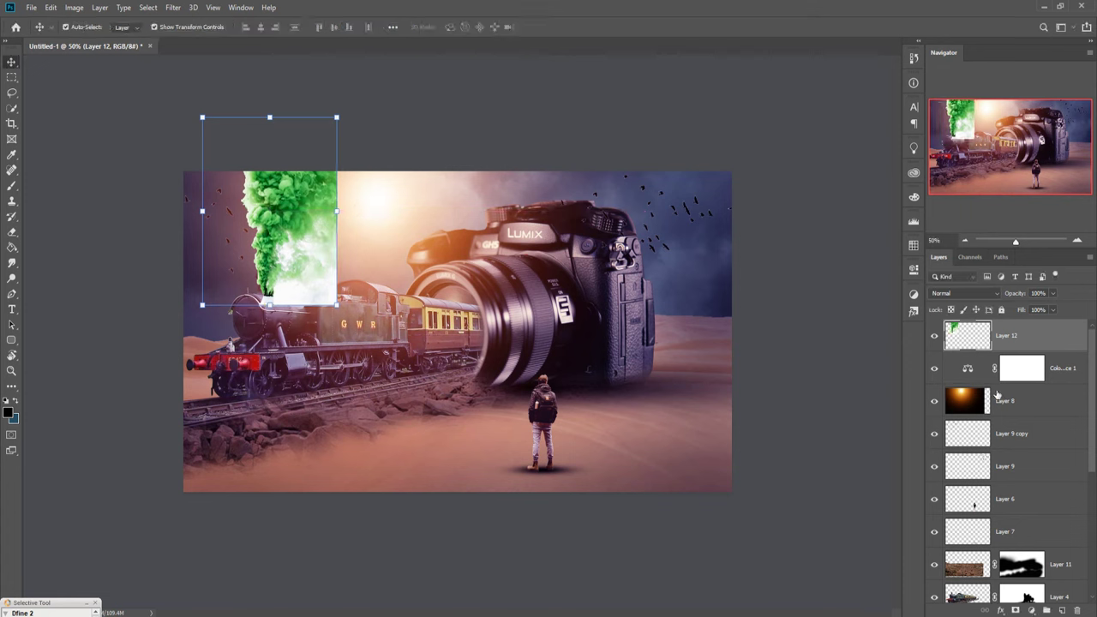
mouse_move(1020, 336)
left_mouse_down()
mouse_move(930, 610)
mouse_move(1017, 538)
left_mouse_up()
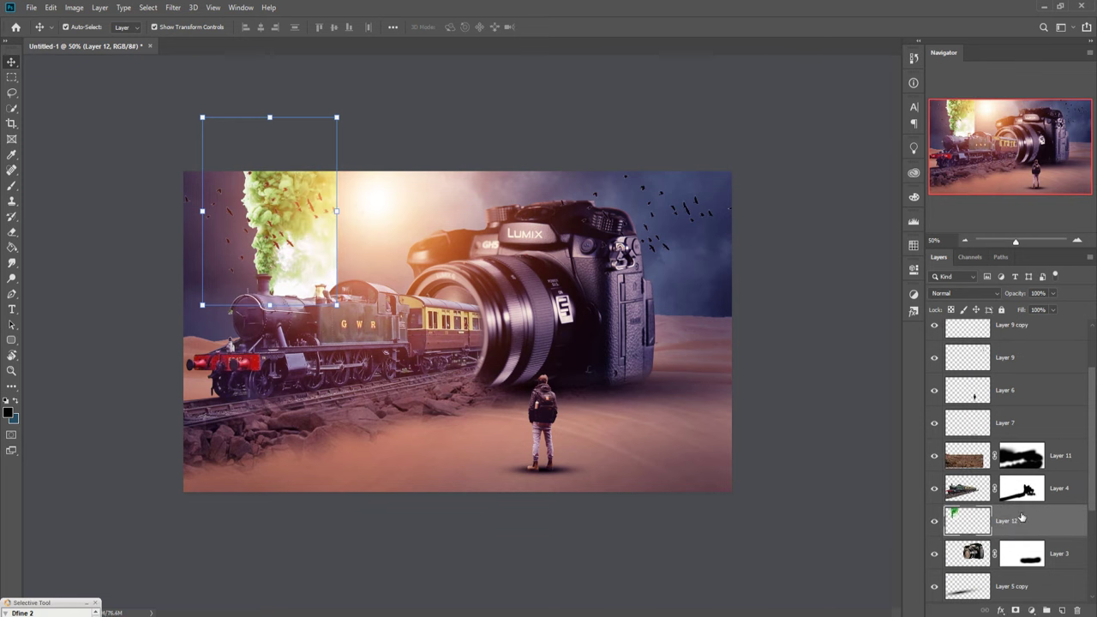
Add a mask to Layer 12 and paint black over the bright patch beside the smoke
left_click(1016, 610)
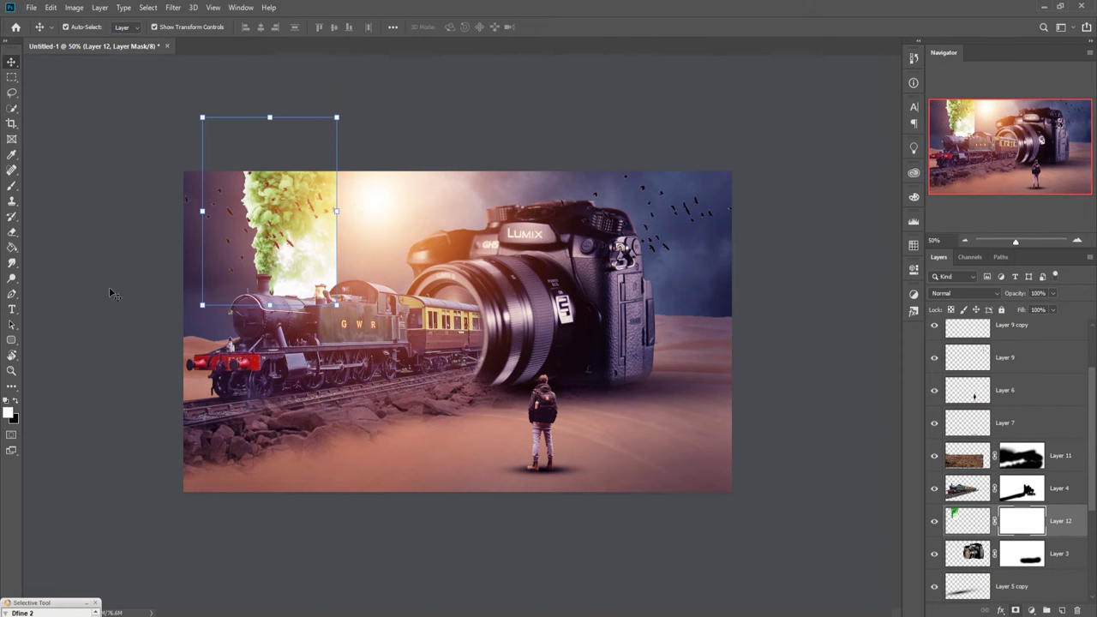
left_click(12, 186)
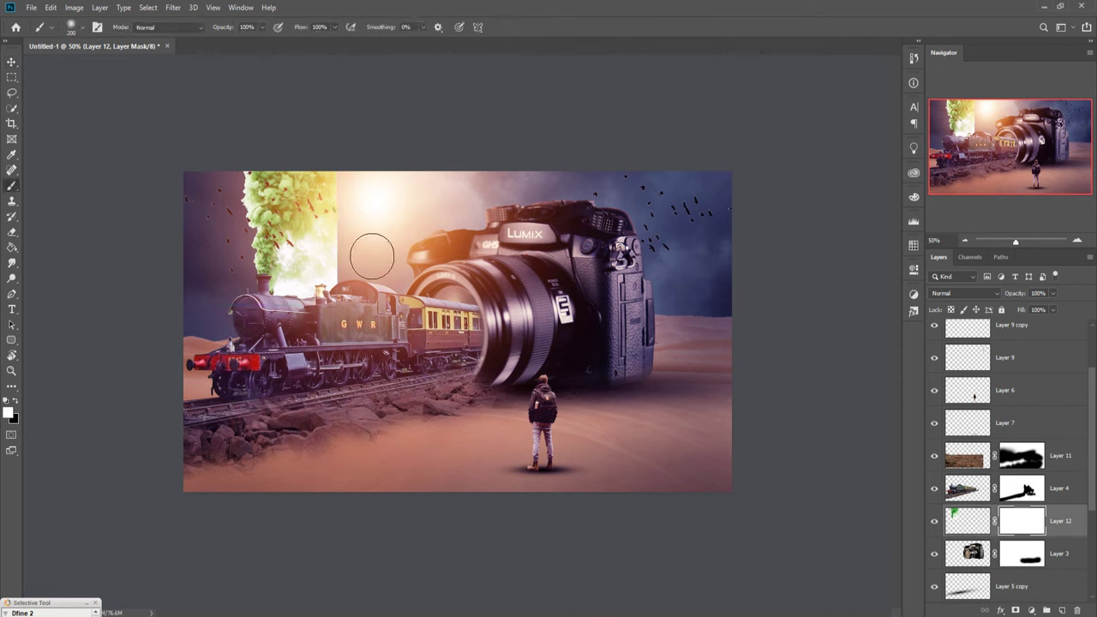
mouse_move(388, 247)
left_mouse_down()
mouse_move(380, 232)
mouse_move(397, 225)
mouse_move(382, 213)
left_mouse_up()
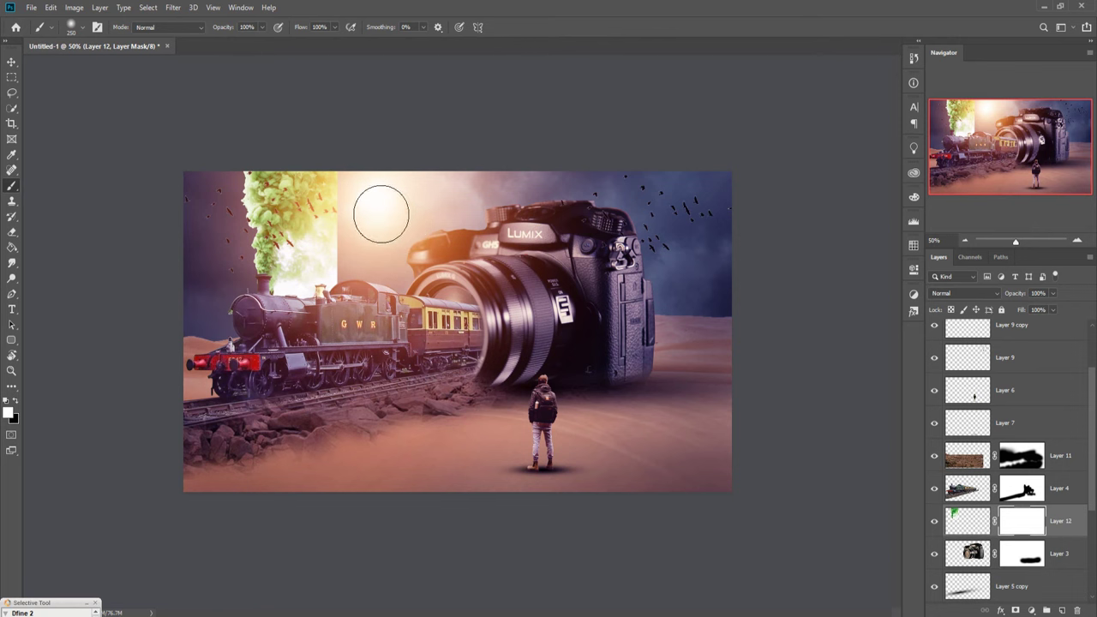
left_click(17, 401)
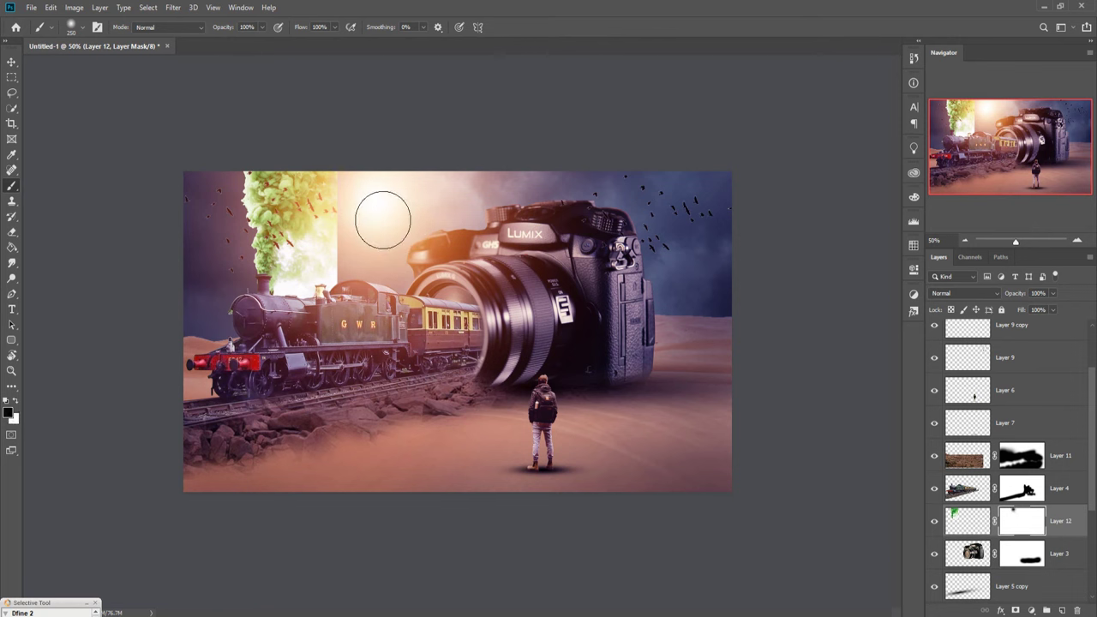
mouse_move(383, 220)
left_mouse_down()
mouse_move(369, 306)
mouse_move(377, 313)
mouse_move(377, 296)
mouse_move(361, 292)
mouse_move(369, 321)
left_mouse_up()
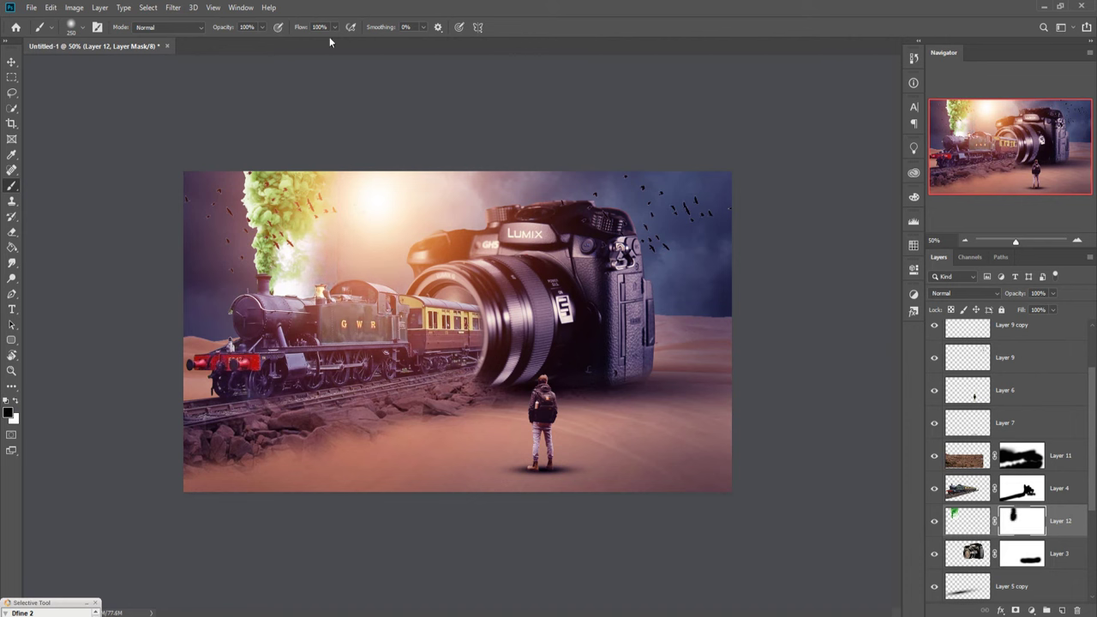
With a 14% opacity brush at sizes 200 and 175, softly mask the smoke's base and left edge
left_click(261, 27)
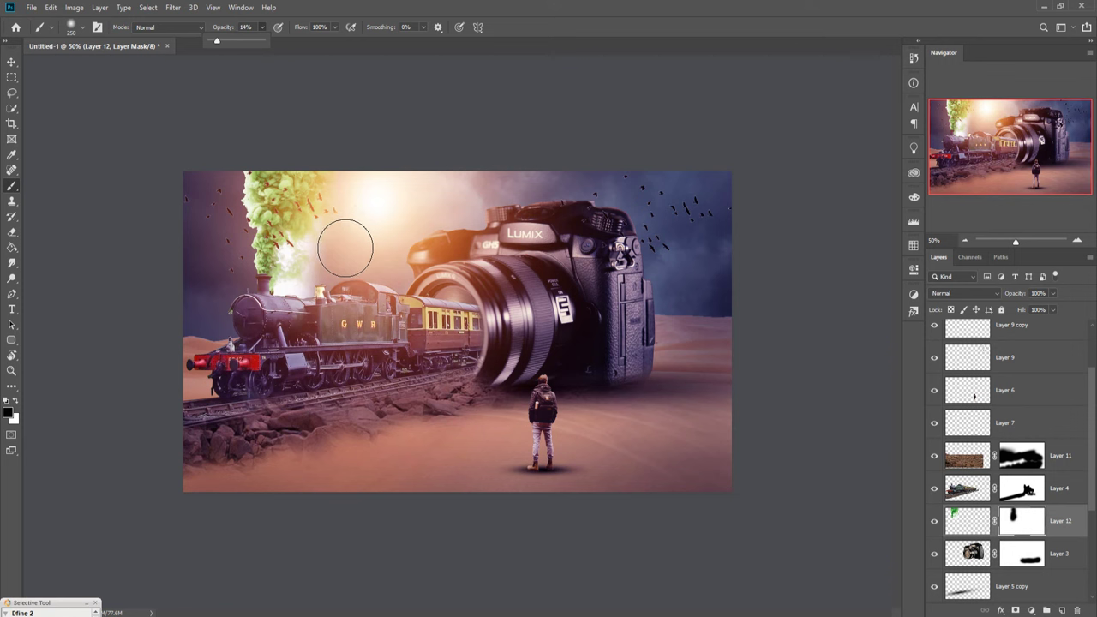
key("bracketleft")
key("bracketleft")
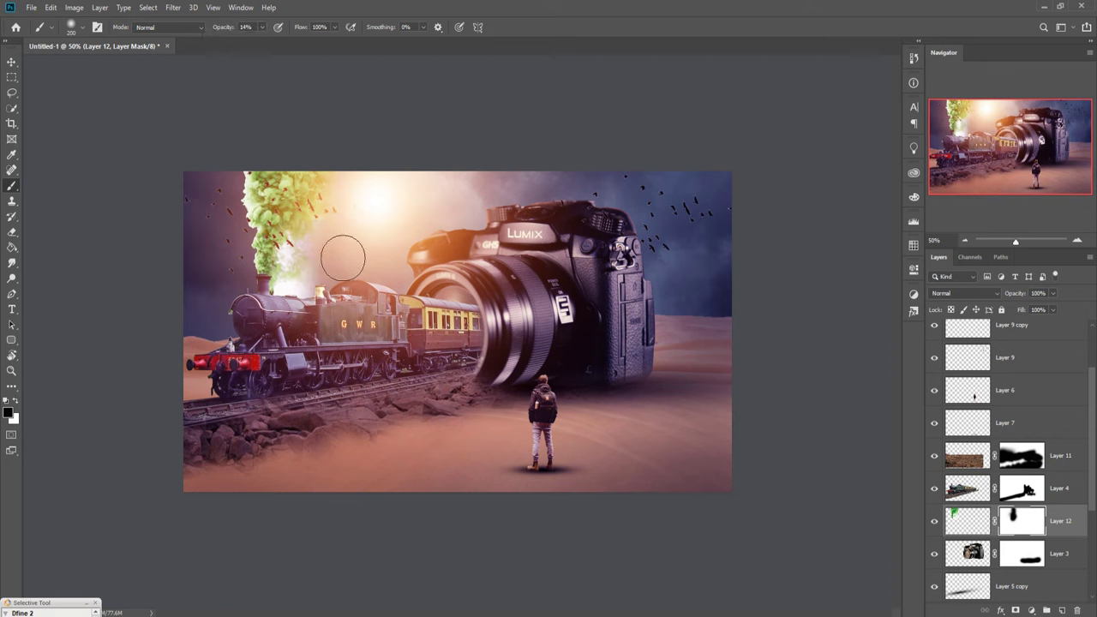
left_click_drag(322, 268, 319, 301)
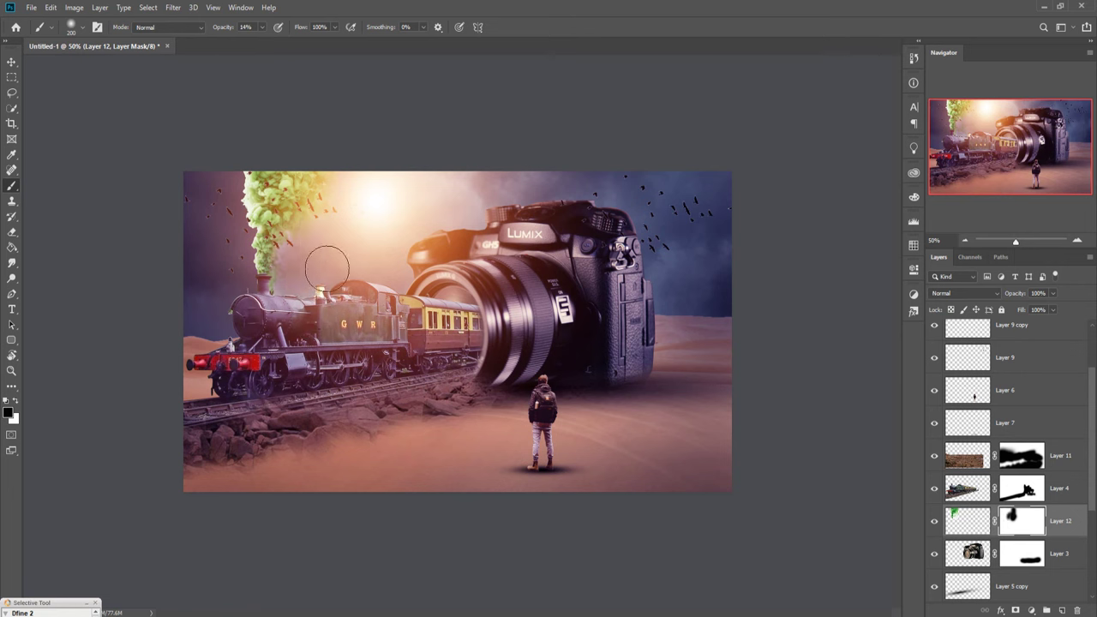
left_click_drag(343, 279, 240, 210)
key("bracketleft")
left_click_drag(241, 213, 239, 262)
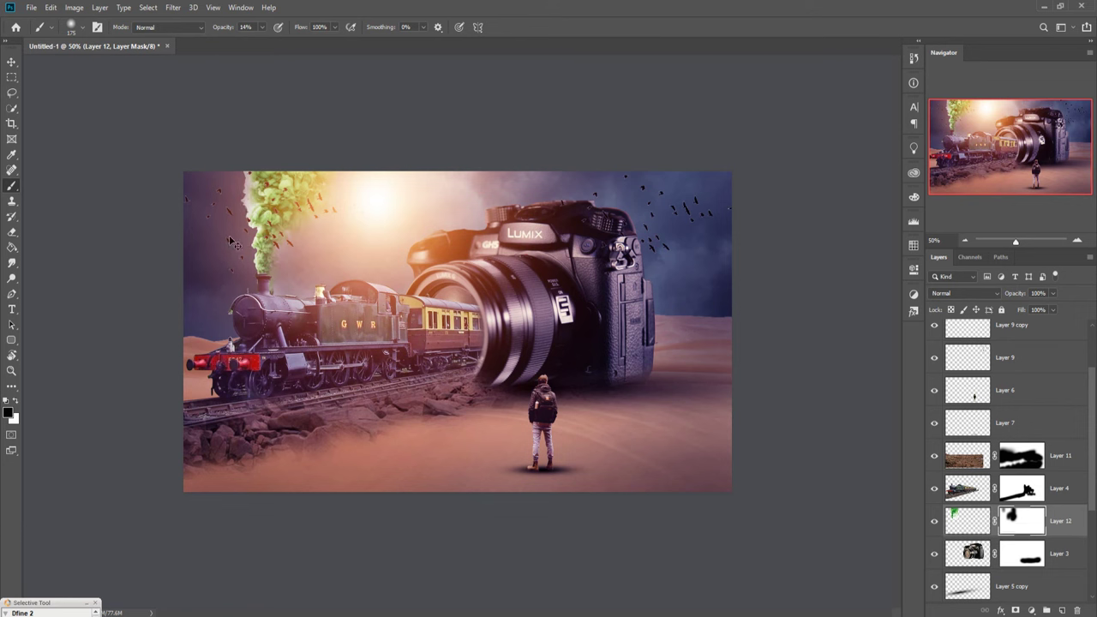
key("ctrl+z")
left_click(11, 62)
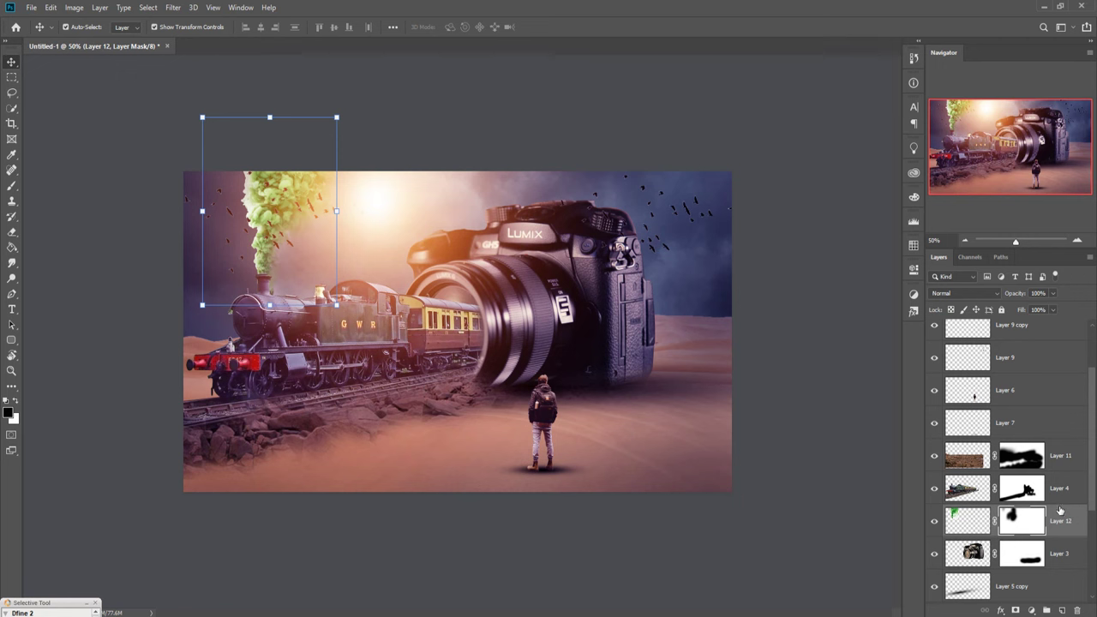
Clip a Hue/Saturation layer to the smoke: Hue about -143, Saturation +28, Lightness -19
left_click(953, 525)
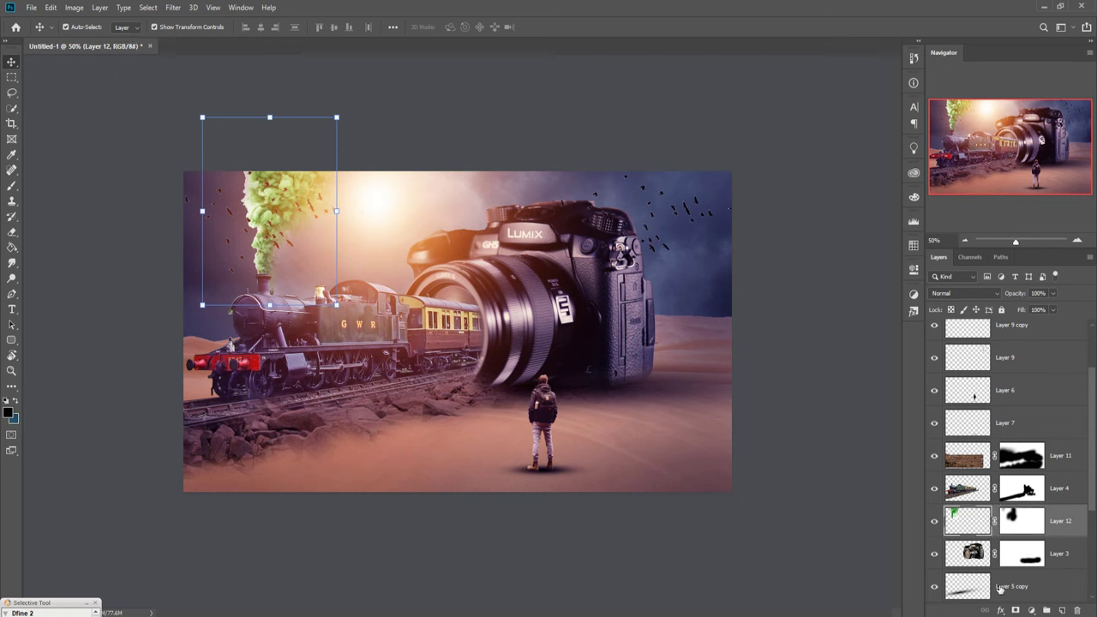
left_click(1032, 611)
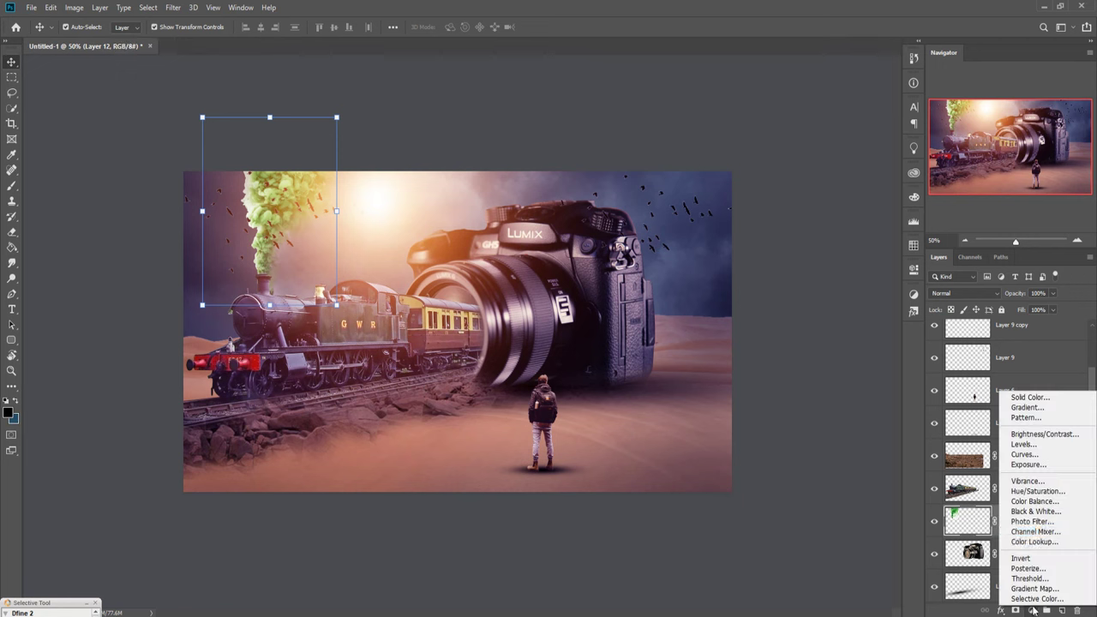
left_click(1037, 491)
left_click(815, 496)
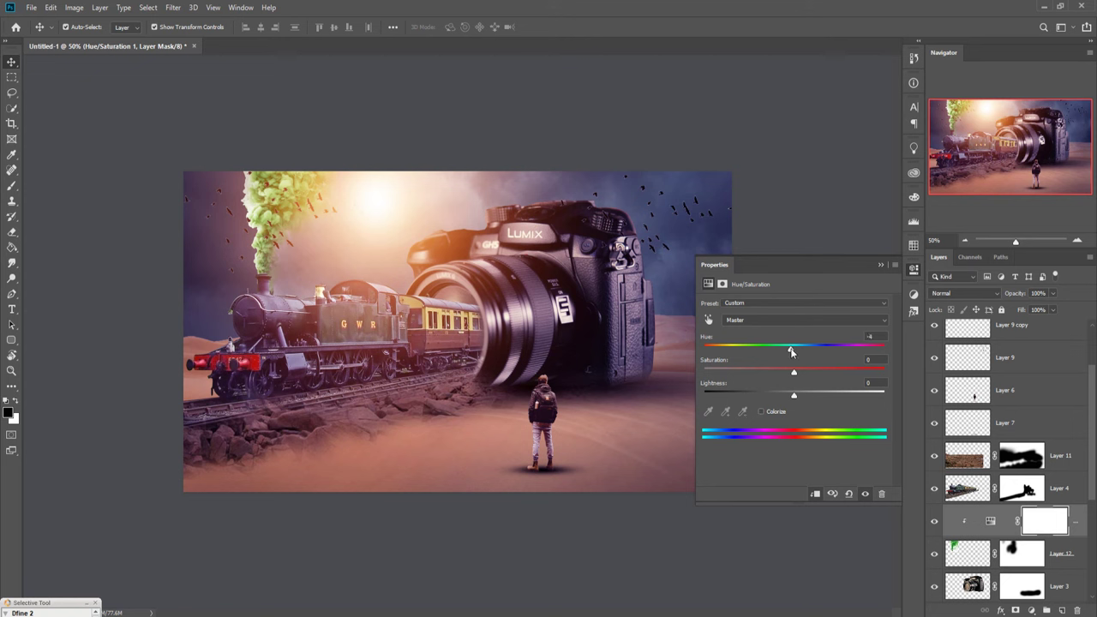
left_click_drag(790, 352, 715, 350)
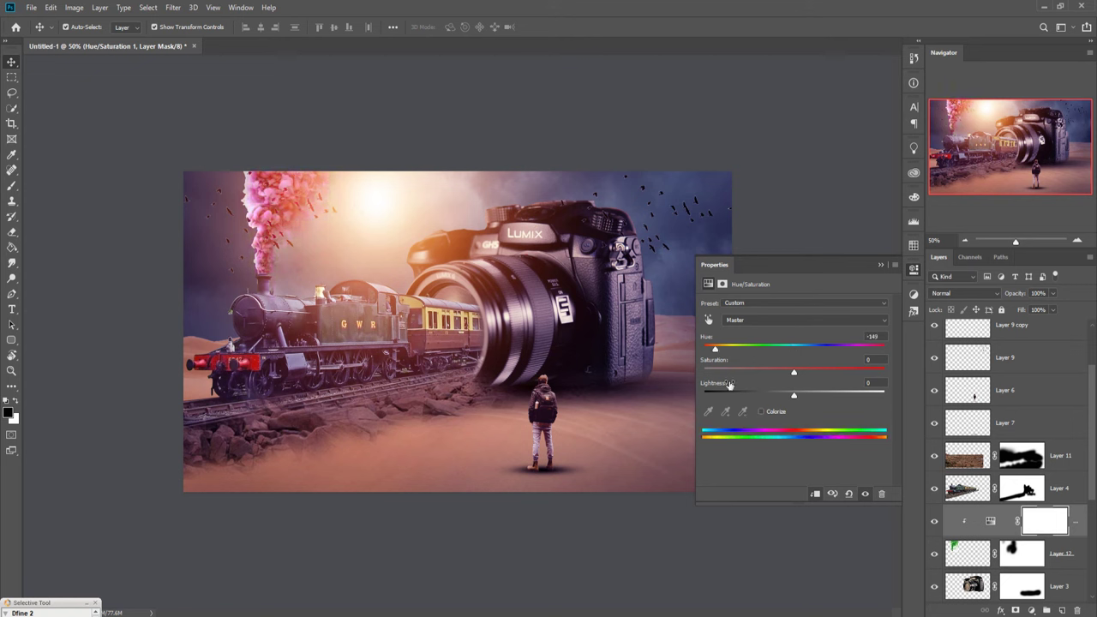
mouse_move(794, 374)
left_mouse_down()
mouse_move(819, 372)
mouse_move(793, 395)
mouse_move(777, 394)
left_mouse_up()
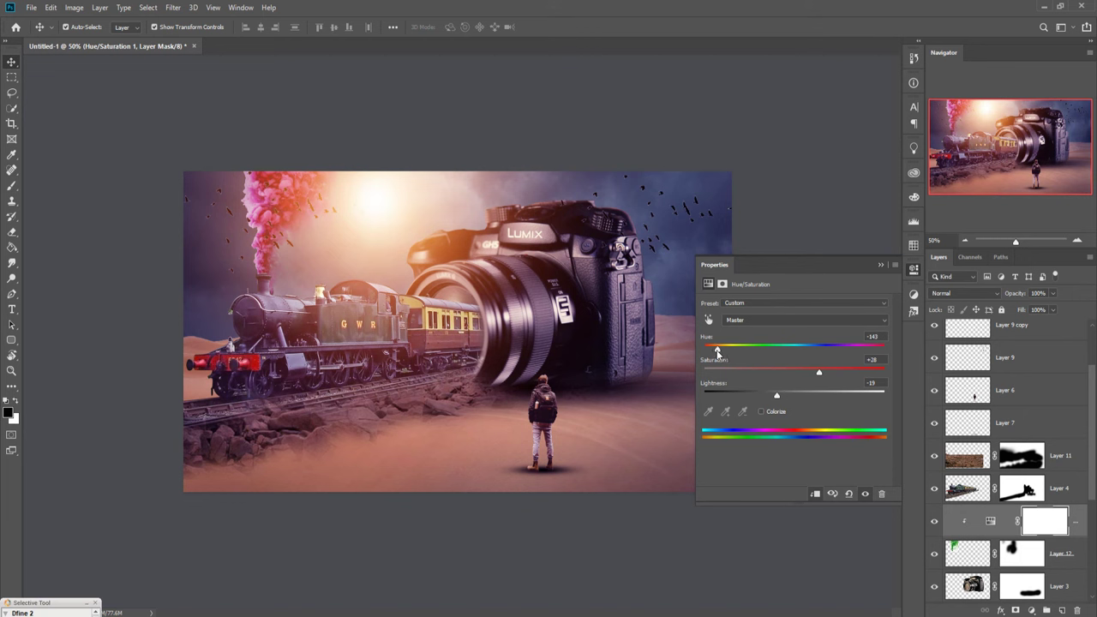
left_click_drag(714, 350, 719, 359)
left_click(878, 266)
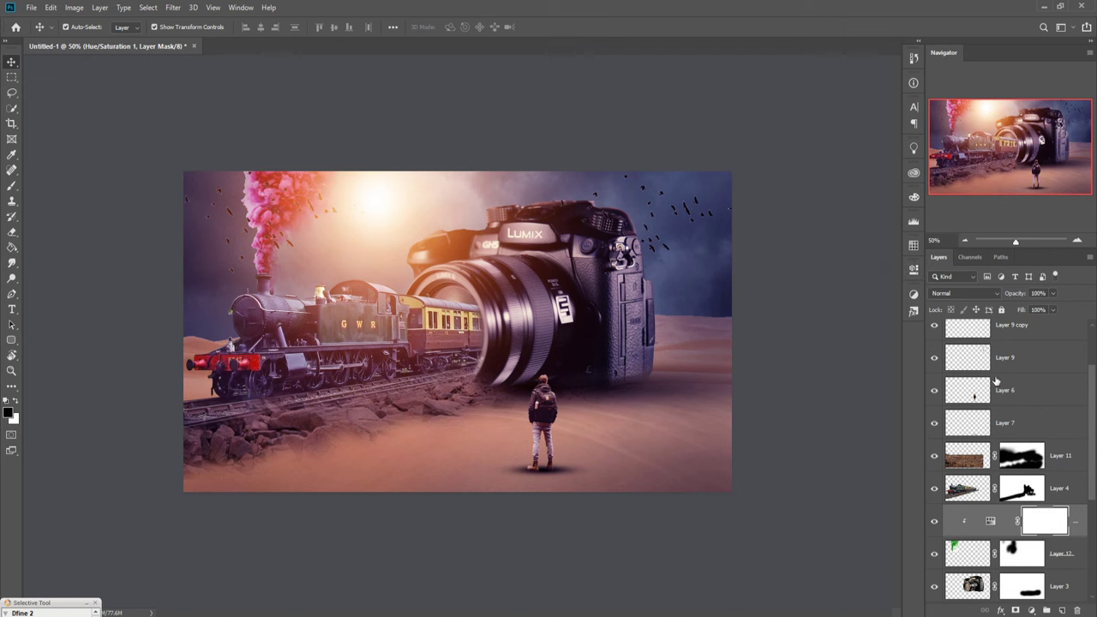
scroll(1035, 380, "up", 2)
Stamp all visible layers into a new merged Layer 13 above Color Balance 1
left_click(1060, 335)
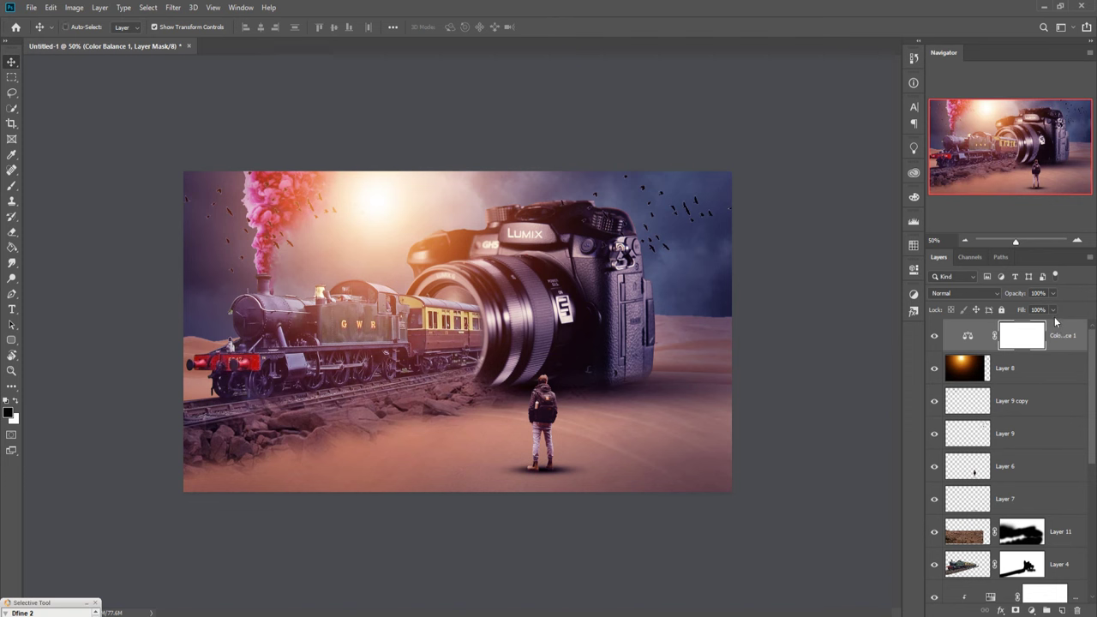
left_click(1074, 336)
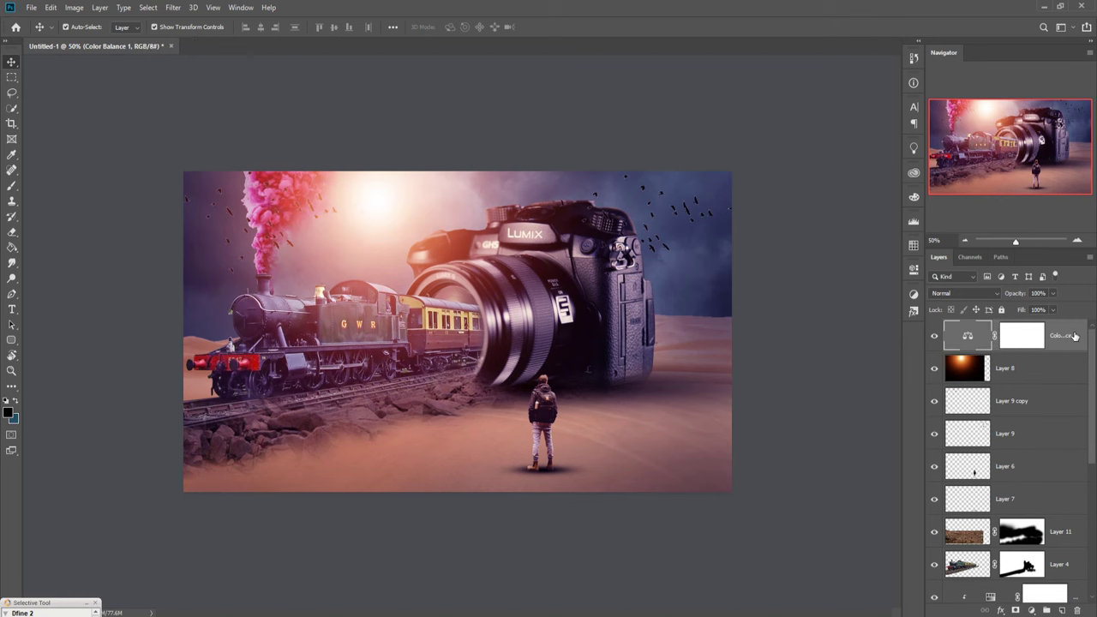
key("shift+ctrl+alt+e")
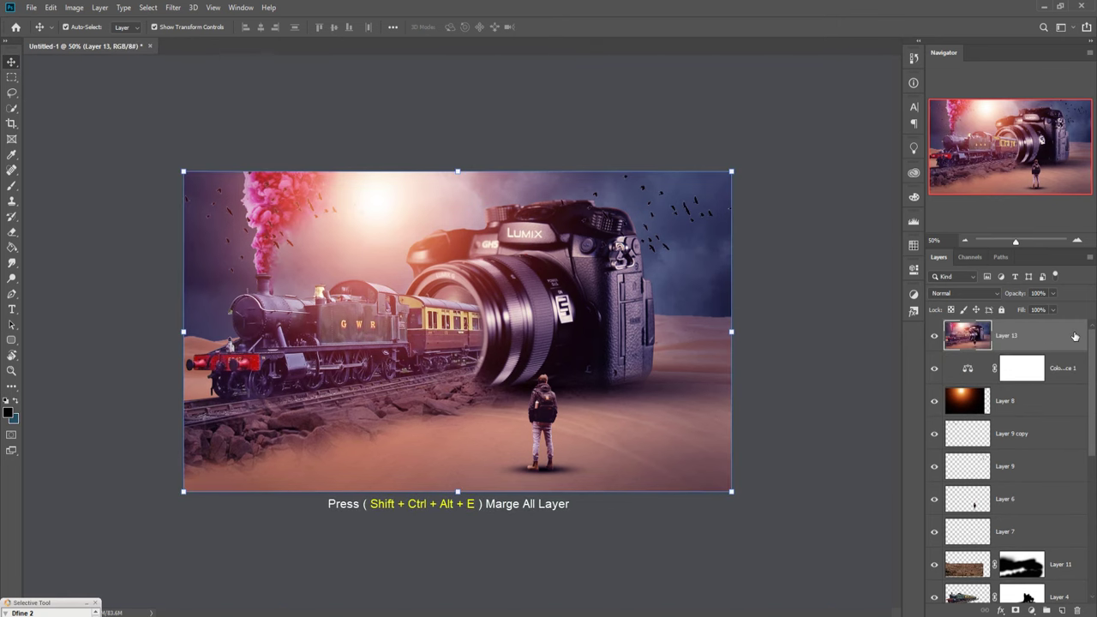
Duplicate Layer 13 and open the Camera Raw filter on the copy
right_click(1029, 338)
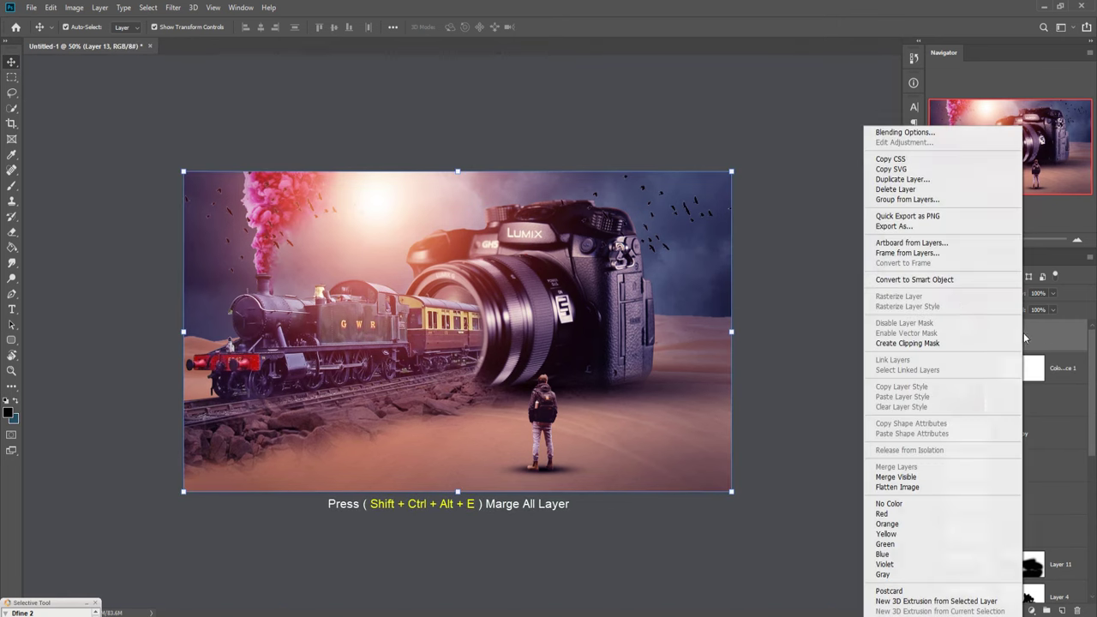
left_click(909, 180)
left_click(643, 176)
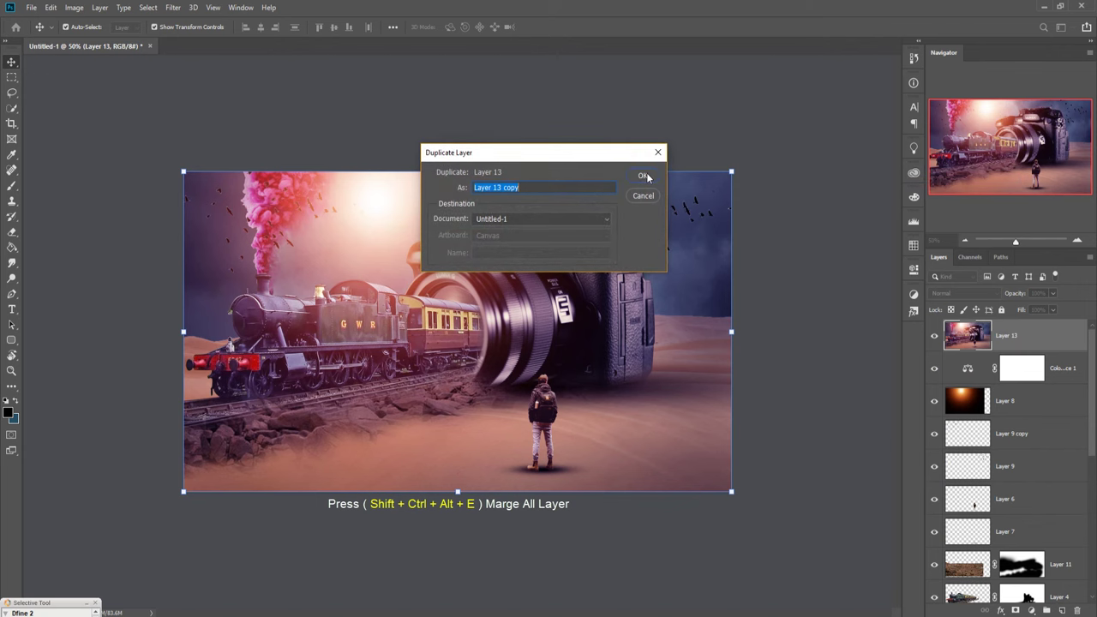
left_click(174, 7)
left_click(197, 79)
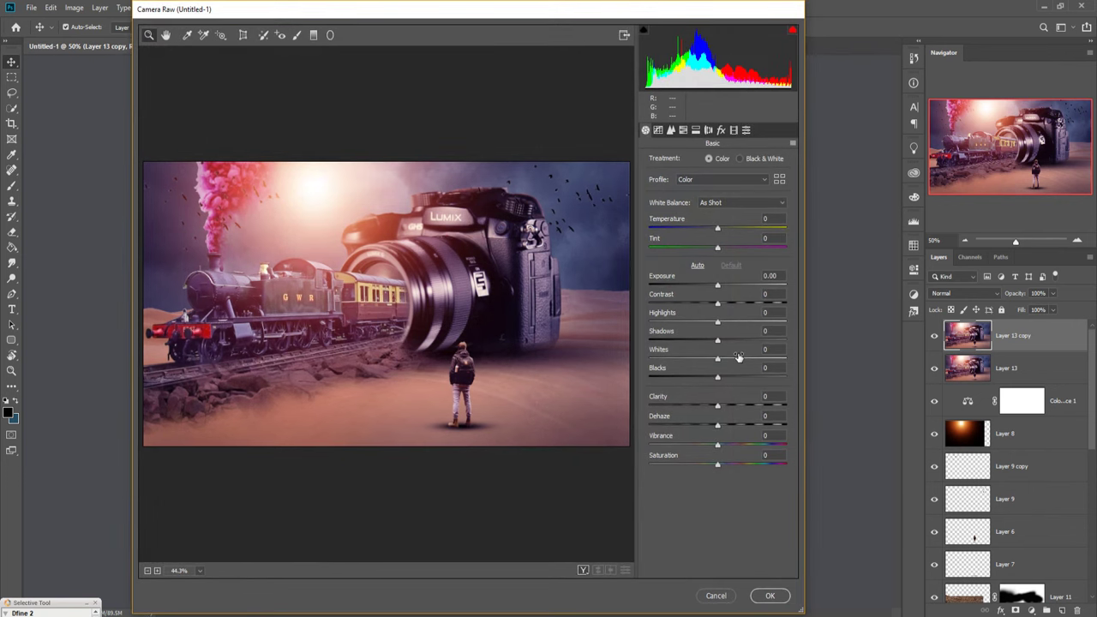
Add a -25 post-crop vignette in Camera Raw's Effects panel
left_click(721, 130)
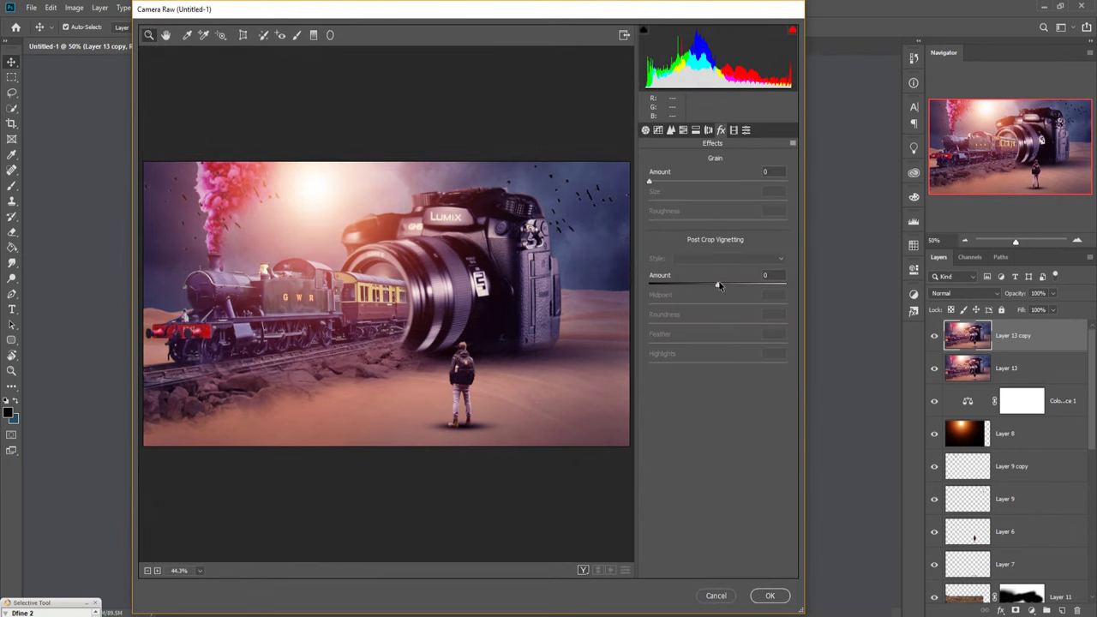
left_click_drag(718, 290, 701, 292)
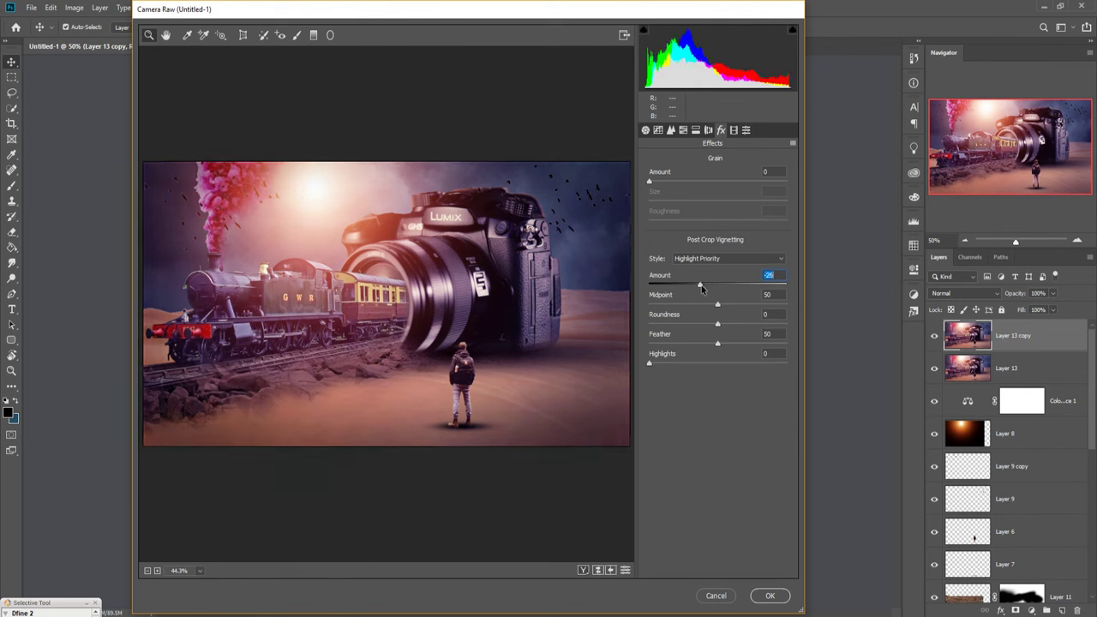
left_click(672, 130)
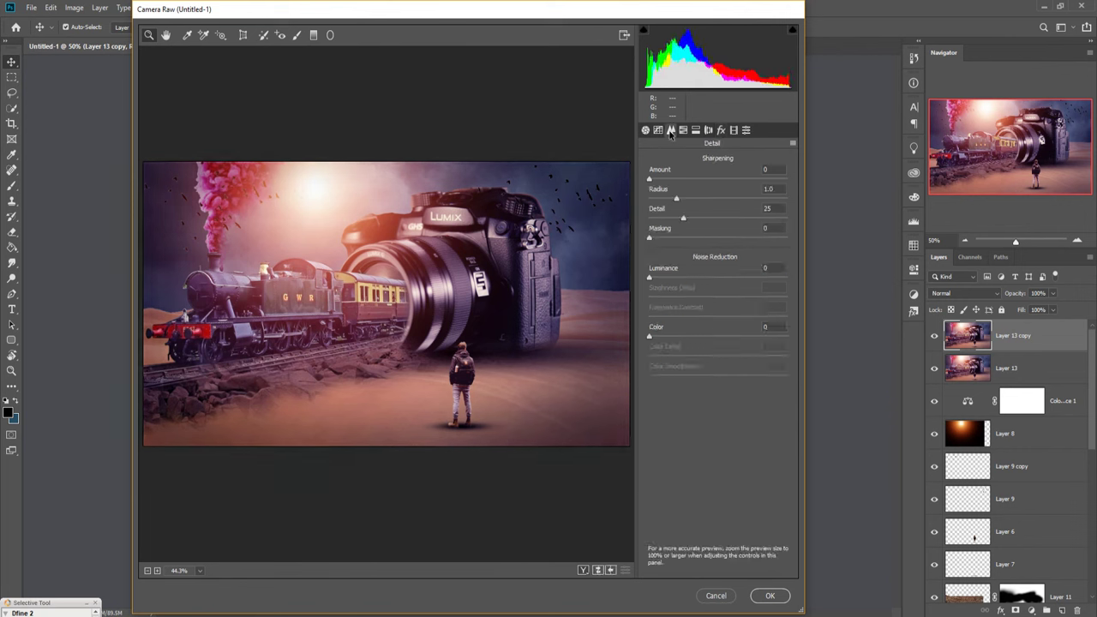
left_click(696, 129)
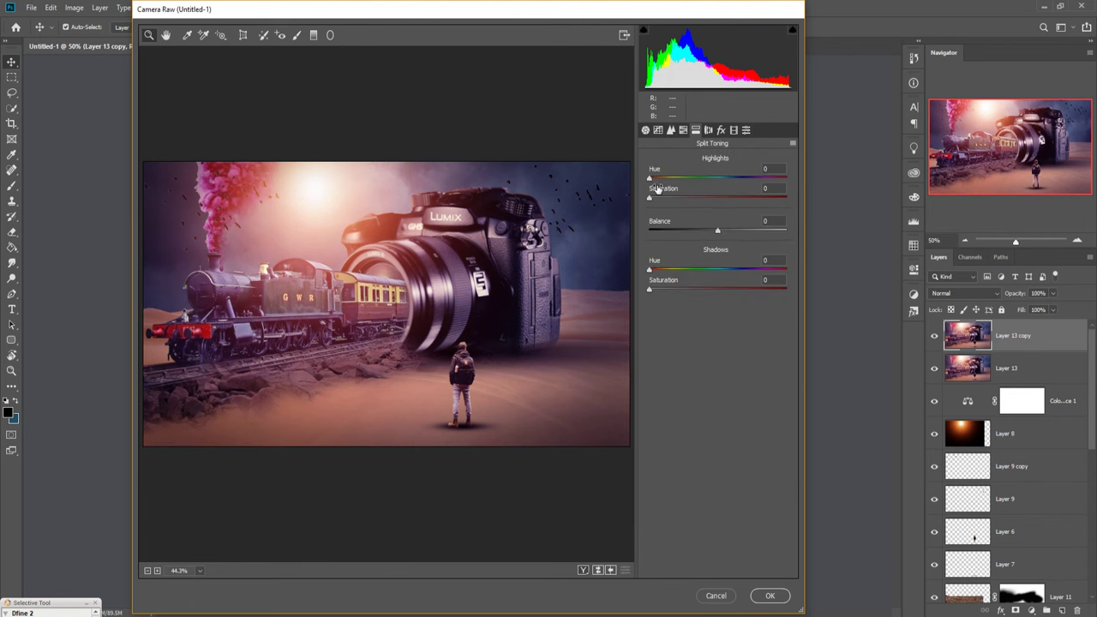
Split-tone highlights to Hue 62/Saturation 15 and shadows to Hue 185/Saturation 12, then apply
mouse_move(650, 178)
left_mouse_down()
mouse_move(667, 181)
mouse_move(666, 199)
mouse_move(671, 179)
left_mouse_up()
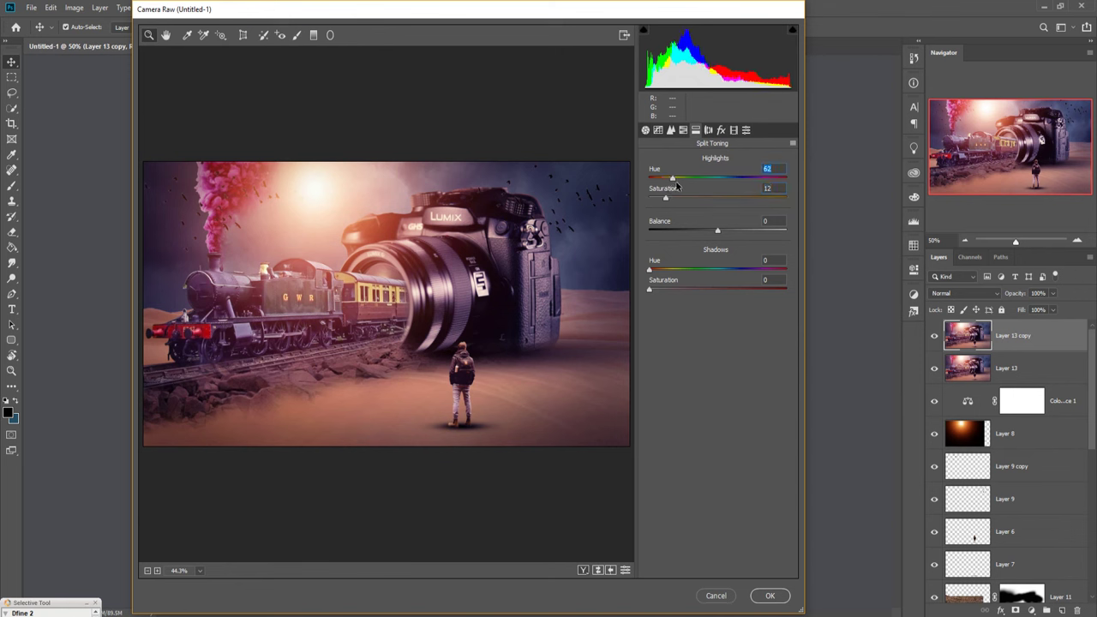
left_click_drag(667, 198, 671, 199)
mouse_move(650, 270)
left_mouse_down()
mouse_move(731, 272)
mouse_move(721, 274)
left_mouse_up()
left_click_drag(651, 290, 667, 292)
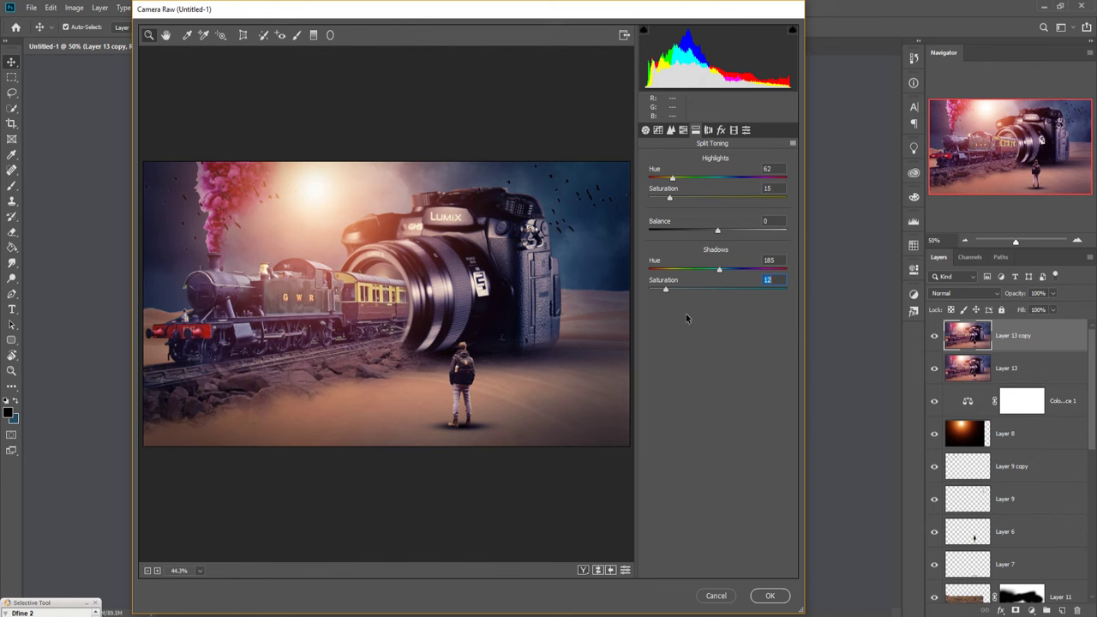
left_click(769, 595)
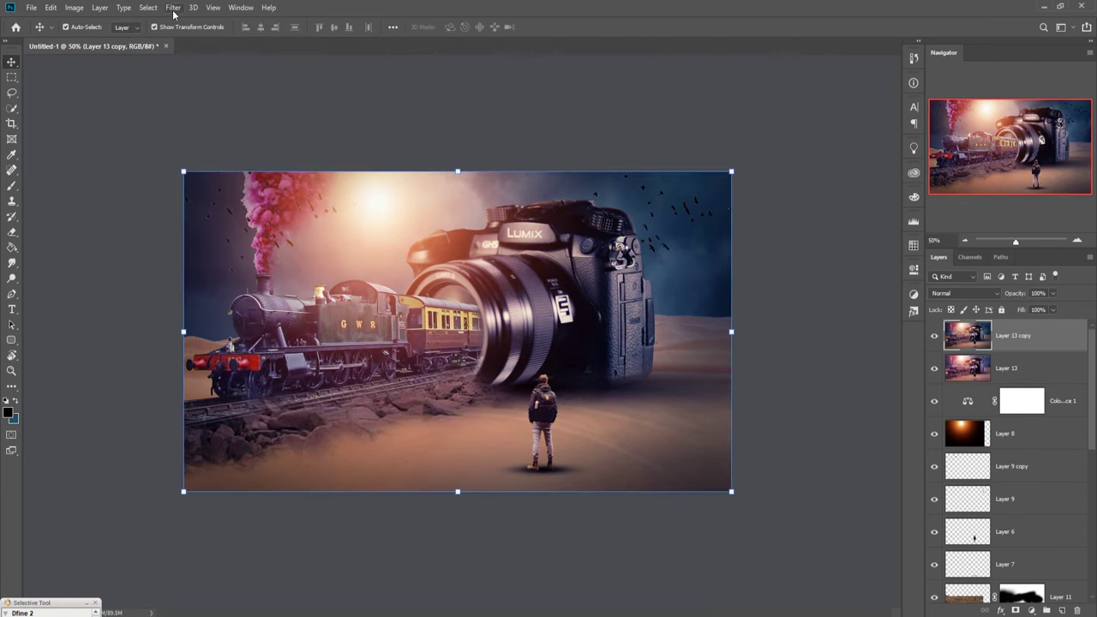
left_click(173, 8)
mouse_move(196, 262)
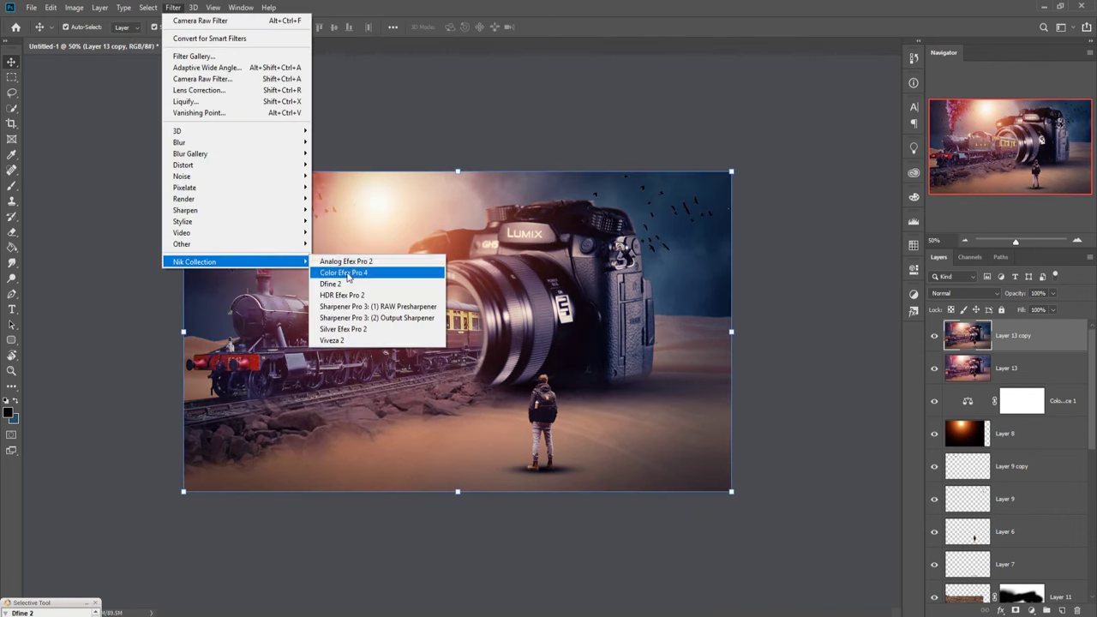
left_click(347, 272)
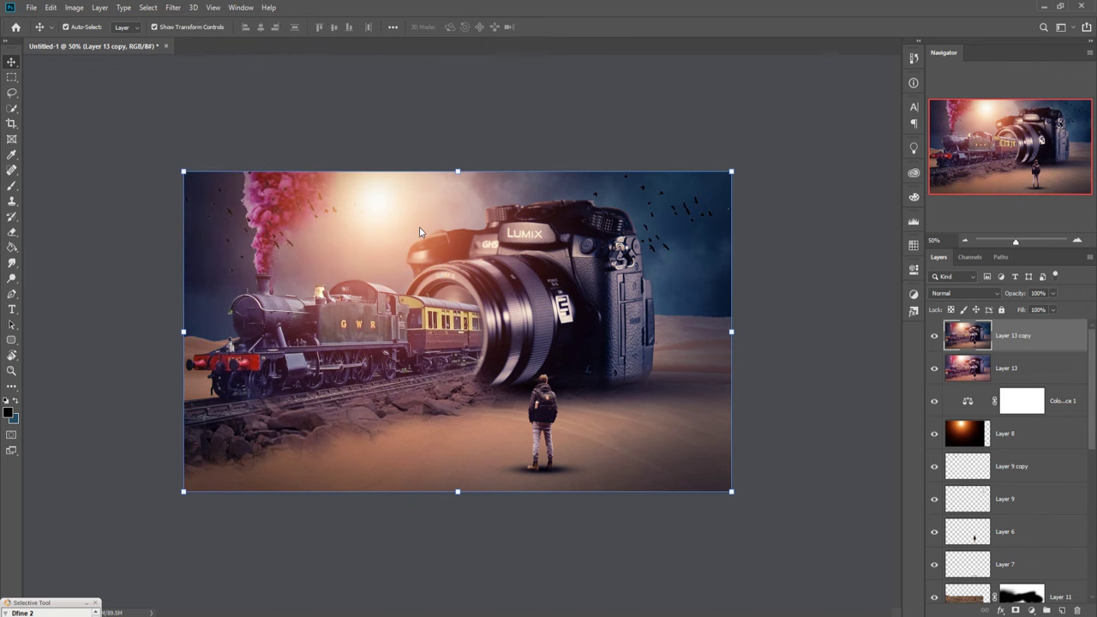
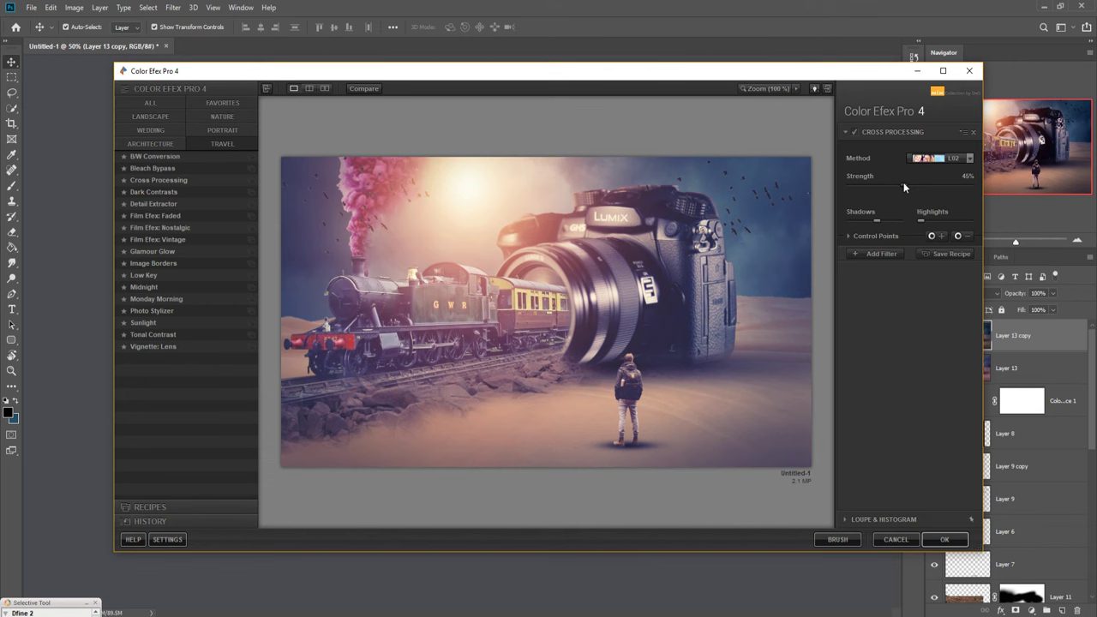
Apply Color Efex Pro 4's Cross Processing at 45% strength as a new layer
left_click(945, 539)
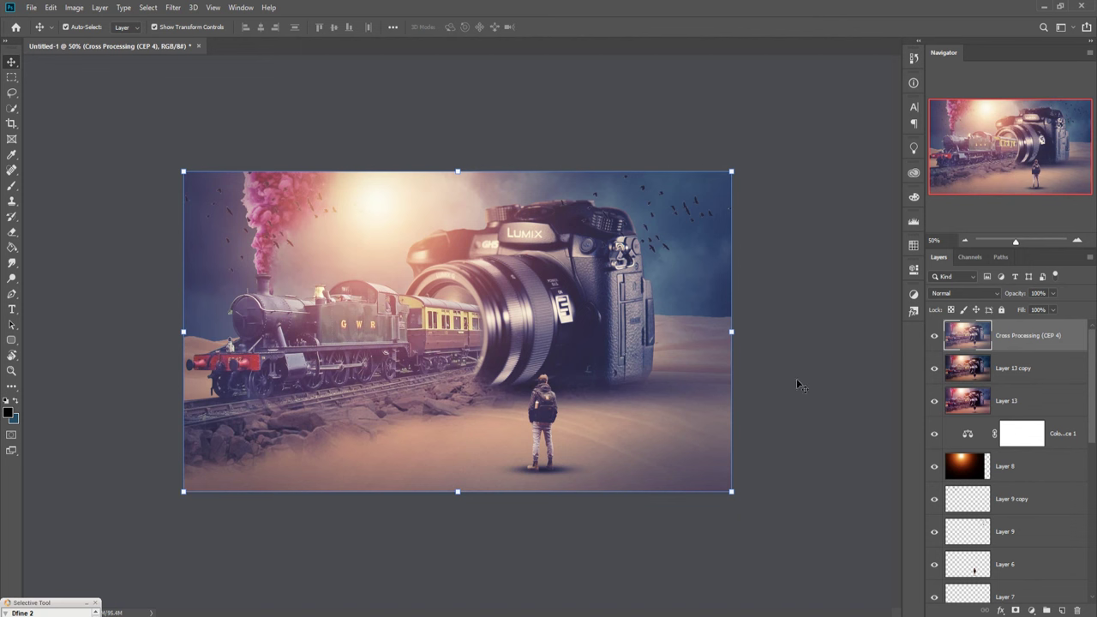
Add a Neutral Density Light 3 gradient fill layer blended in Soft Light mode
left_click(1032, 610)
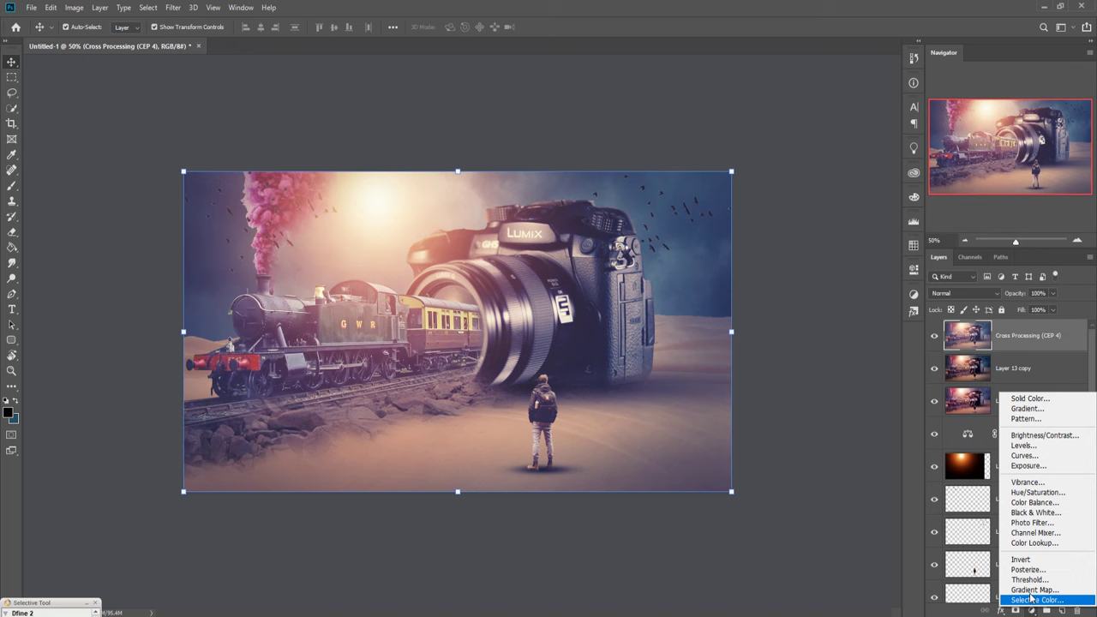
left_click(1029, 408)
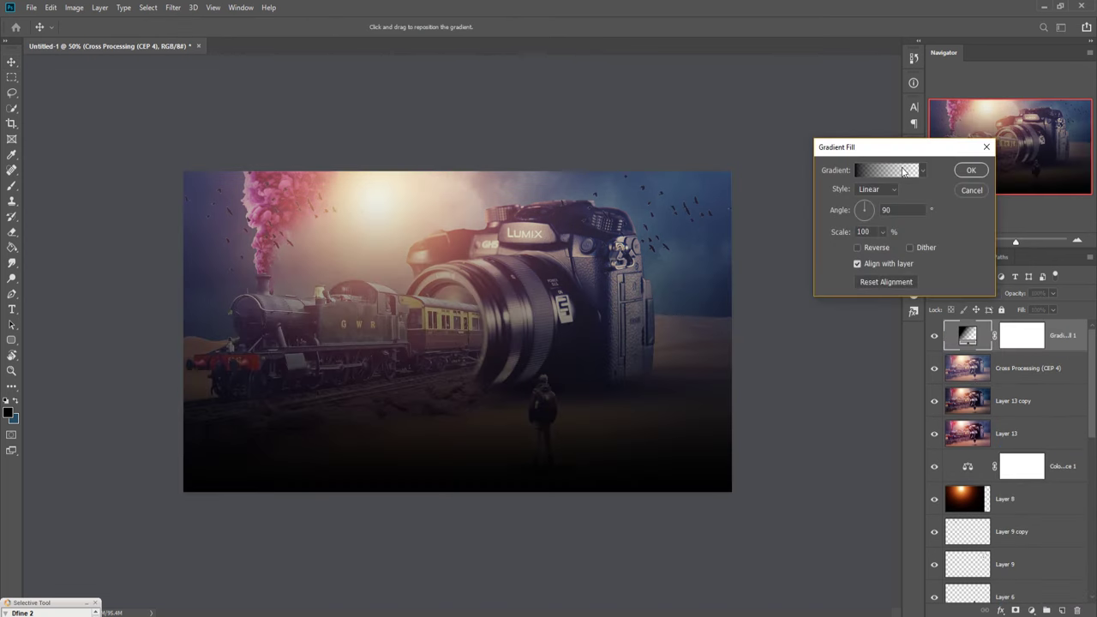
left_click(901, 171)
left_click(763, 353)
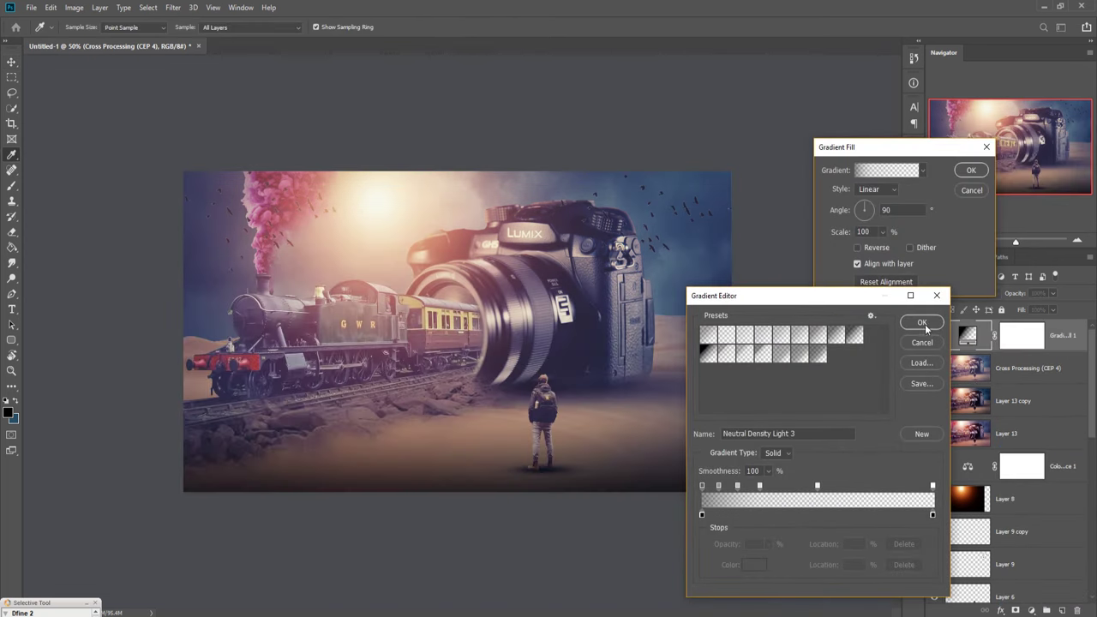
left_click(923, 323)
left_click(971, 171)
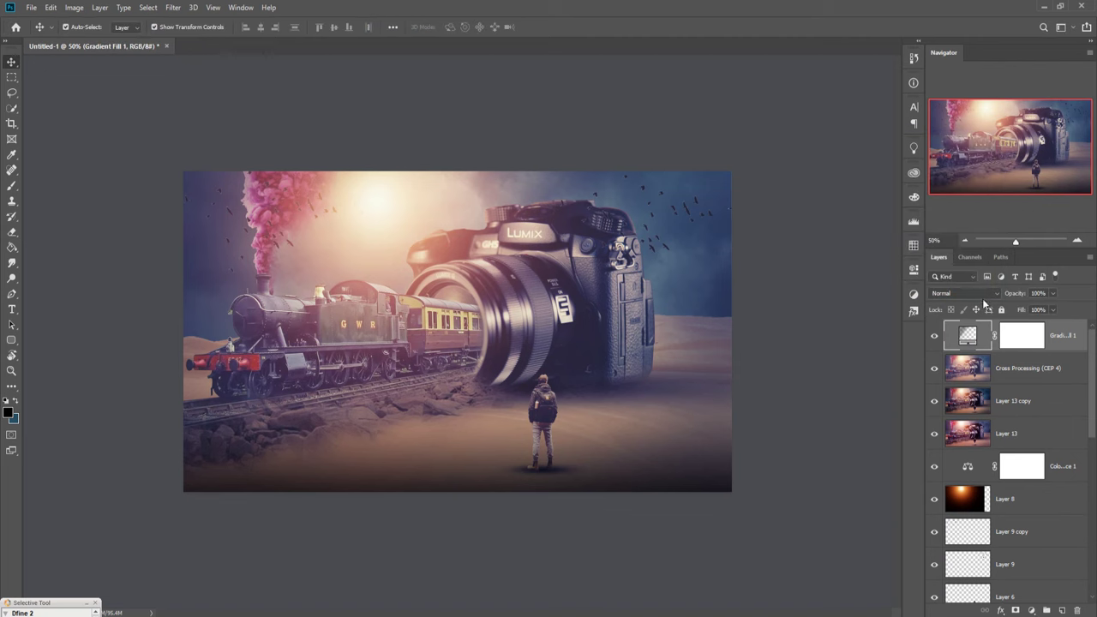
left_click(983, 297)
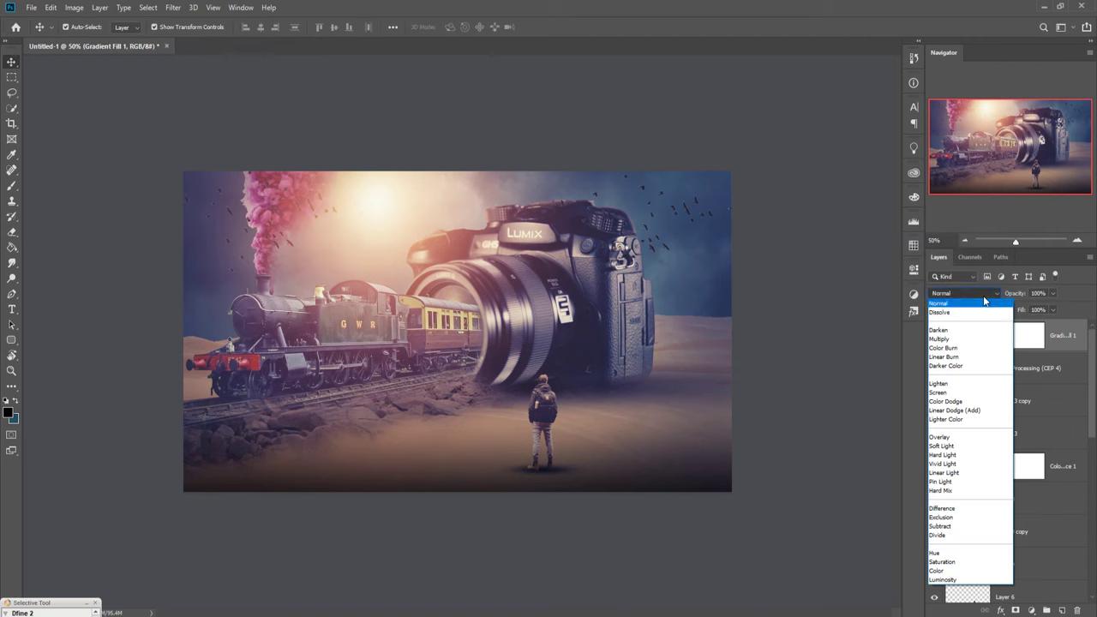
left_click(941, 446)
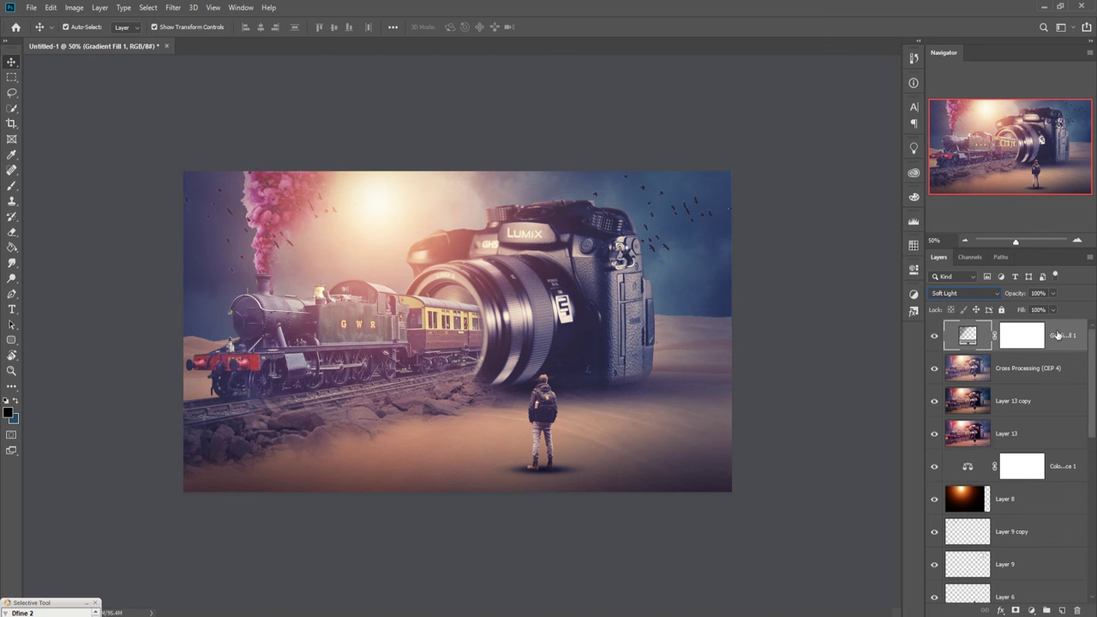
Add a Warming Filter (85) photo filter layer, then an empty Layer 14 on top
left_click(1031, 610)
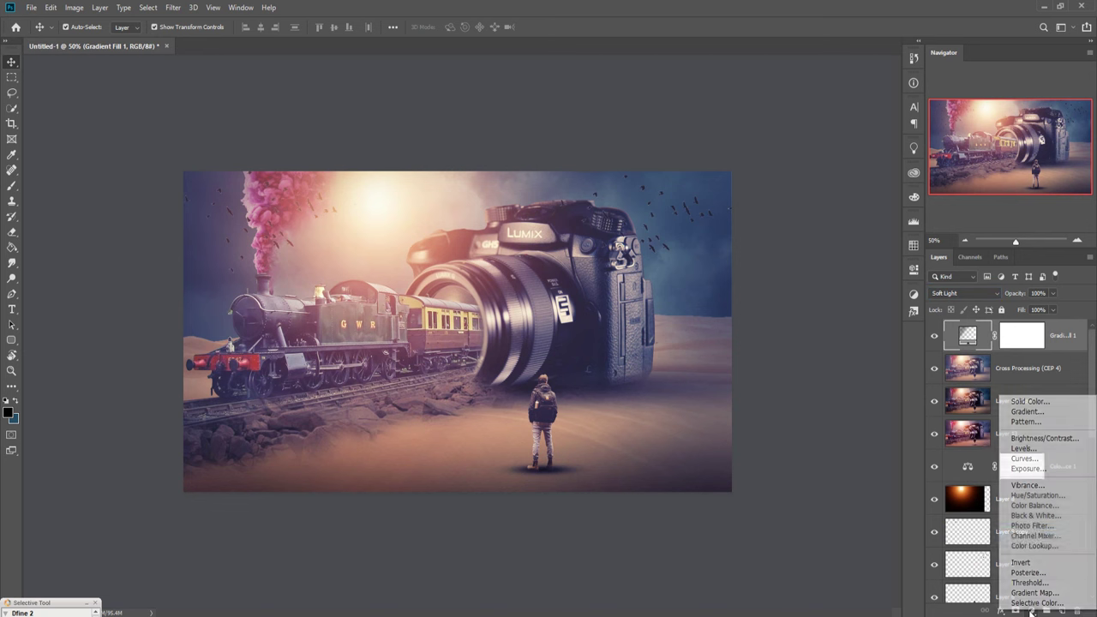
left_click(1032, 526)
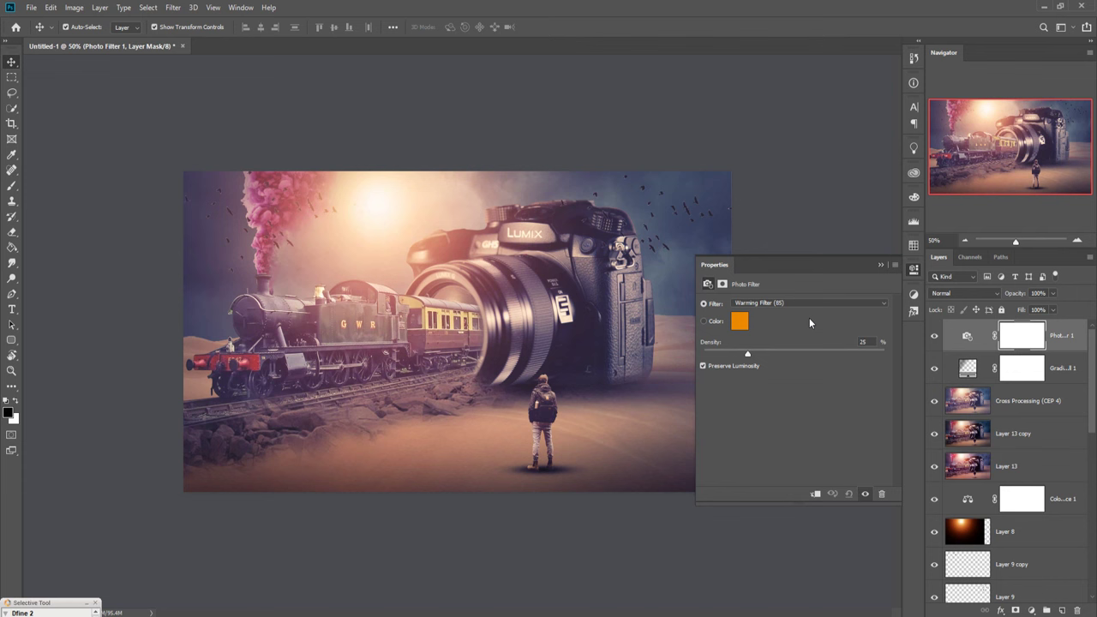
left_click(881, 265)
left_click(1063, 335)
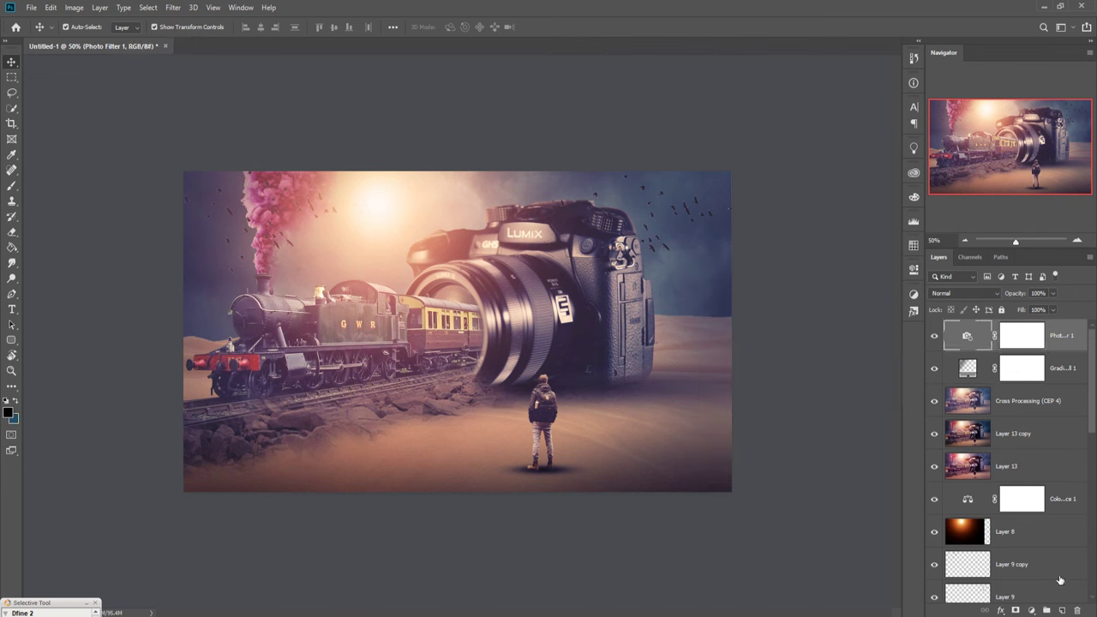
left_click(1062, 610)
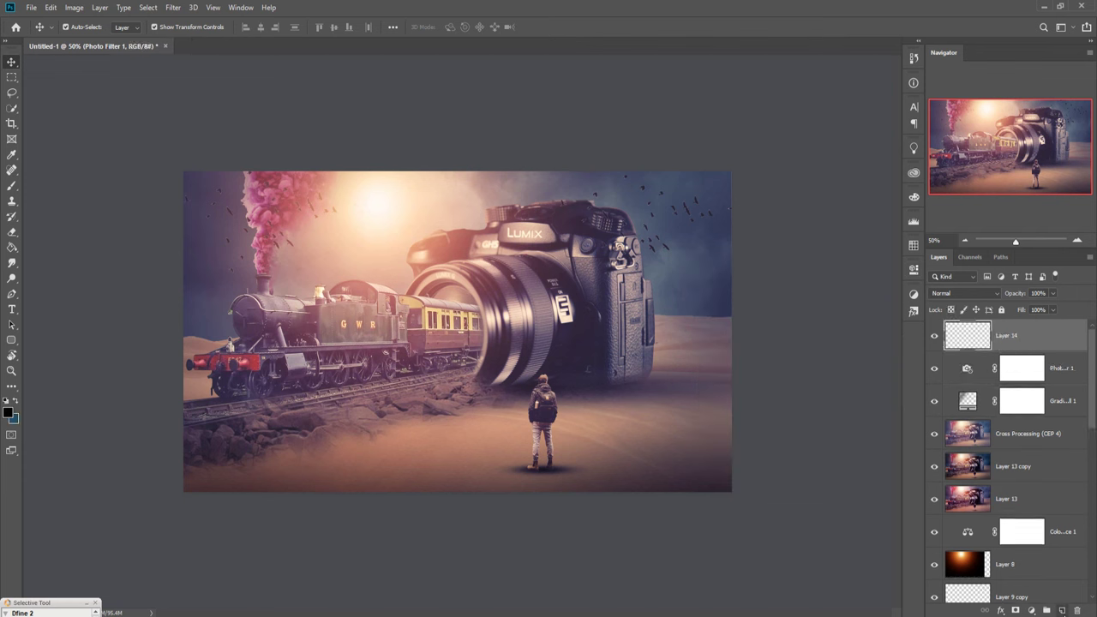
Fill Layer 14 with 50% Gray
left_click(50, 8)
left_click(59, 193)
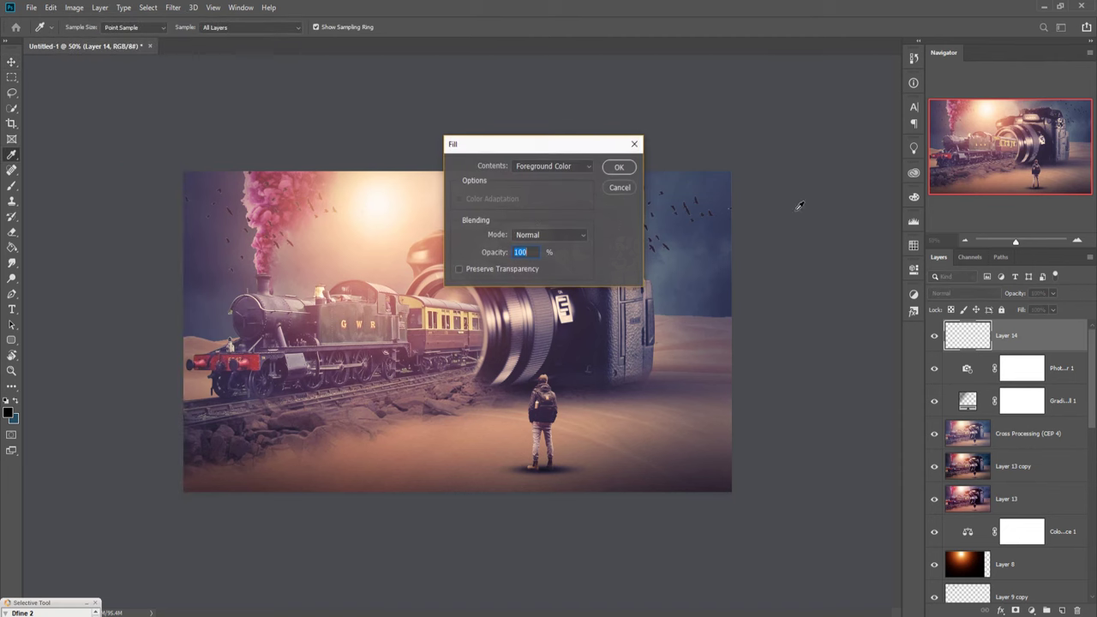
left_click(584, 166)
left_click(532, 262)
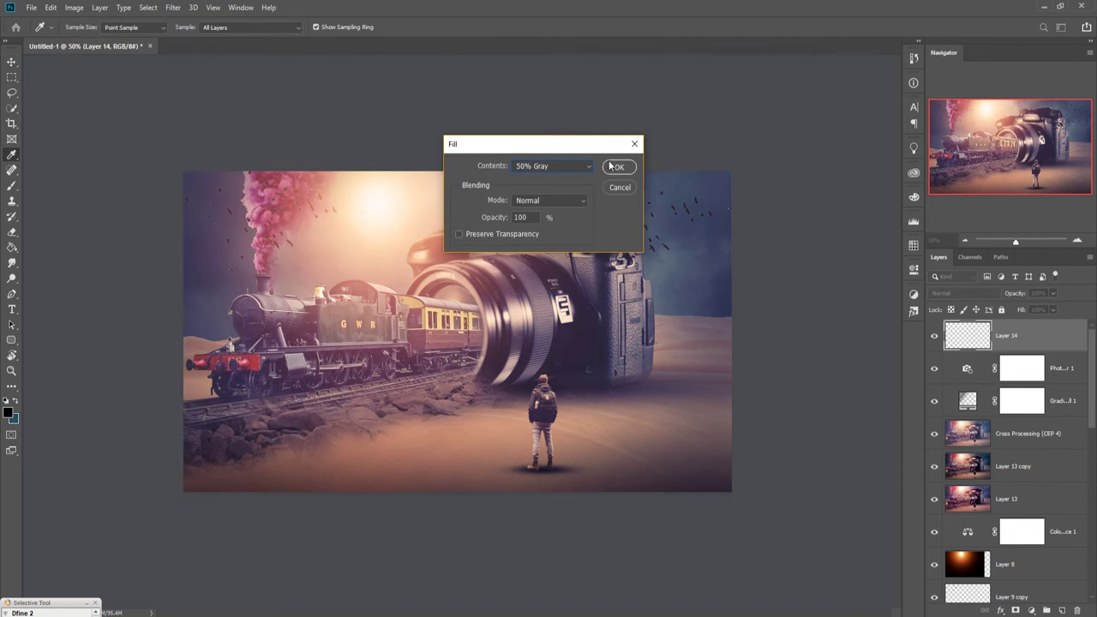
left_click(617, 167)
Set Layer 14 to Soft Light and stamp all visible layers into merged Layer 15
key("v")
left_click(995, 294)
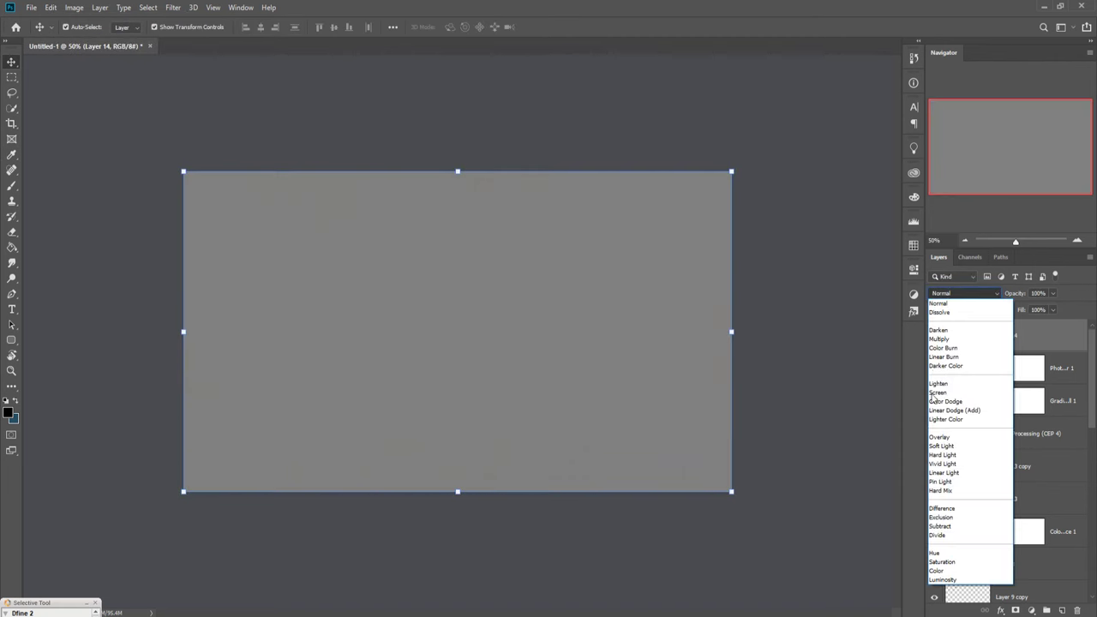
left_click(940, 445)
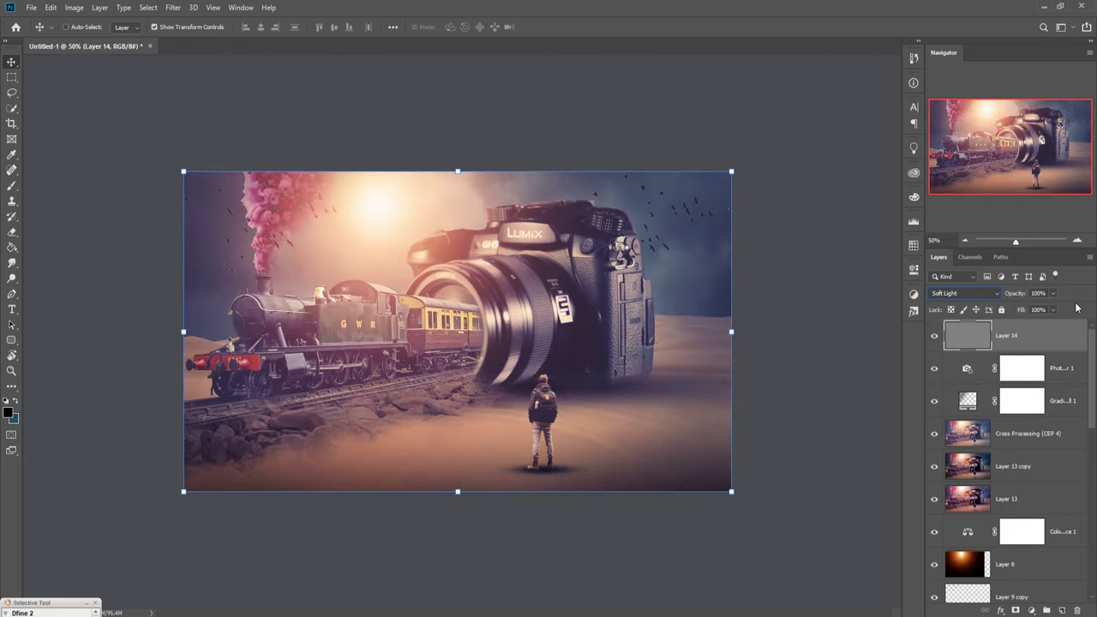
key("ctrl+shift+alt+e")
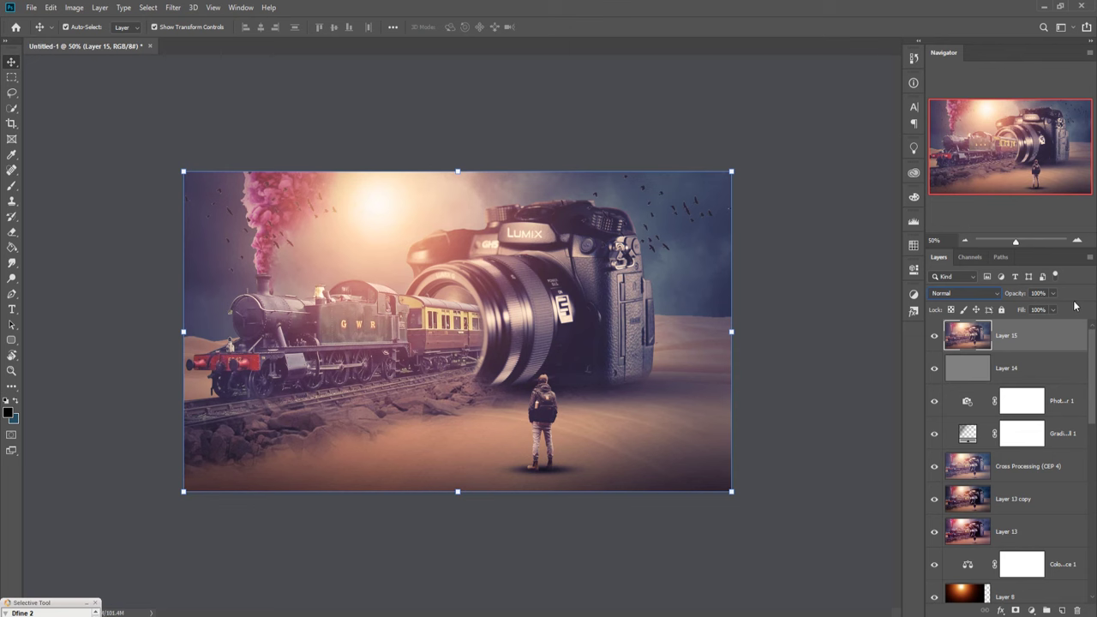
right_click(1016, 349)
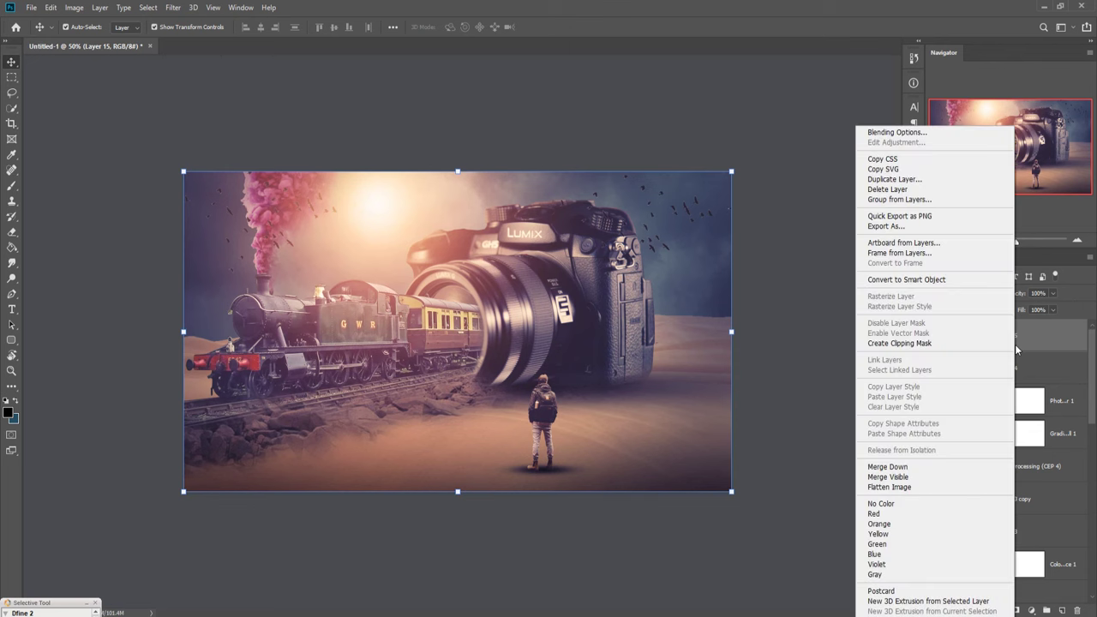